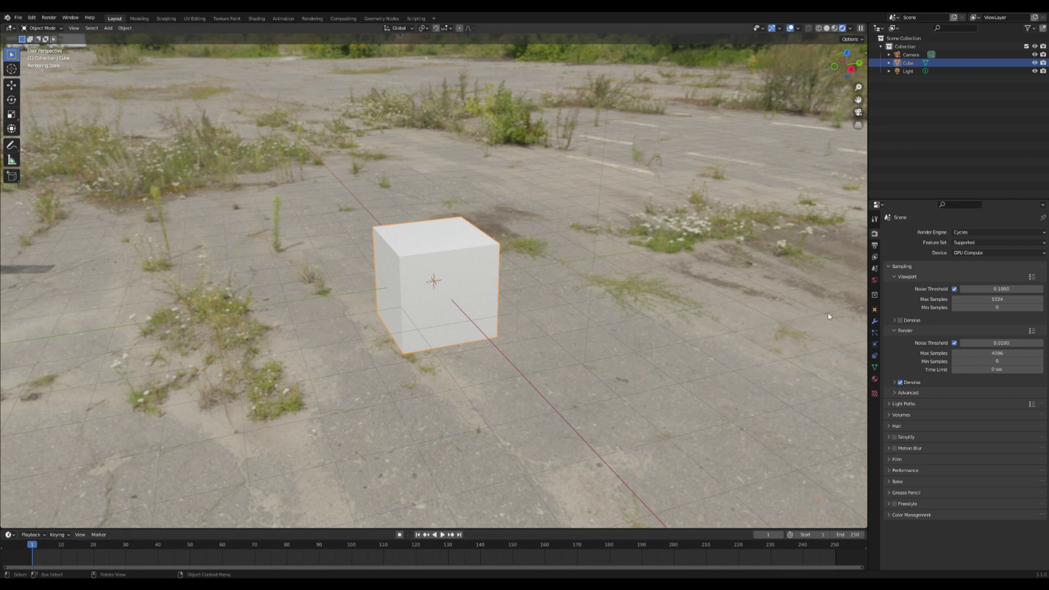
- Add the bookshelf photo to the scene as a reference image beside the cube
left_click_drag(590, 360, 335, 284)
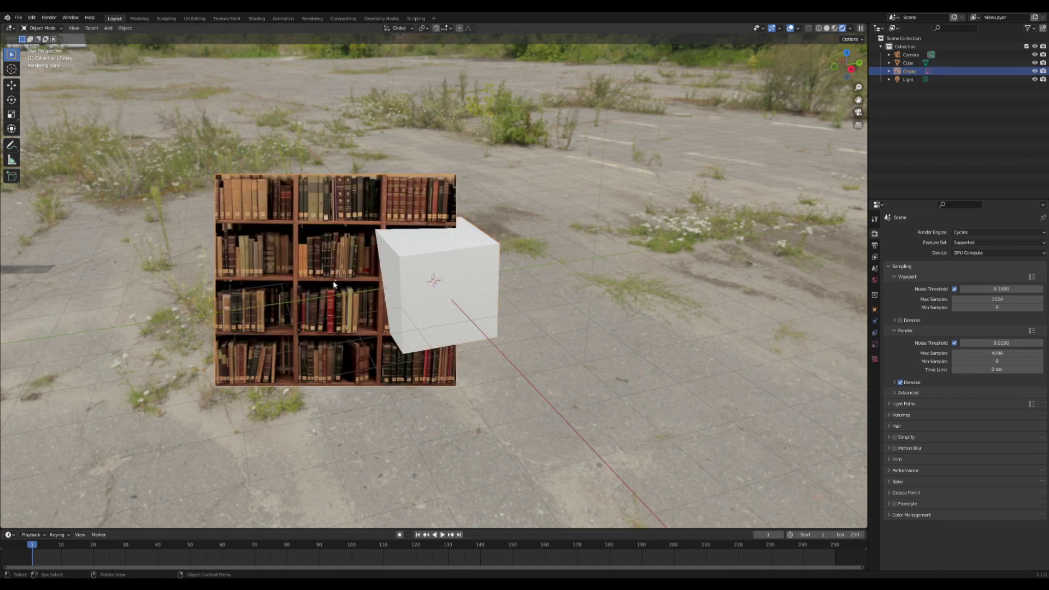
middle_click_drag(308, 298, 440, 301)
scroll(441, 301, "up", 3)
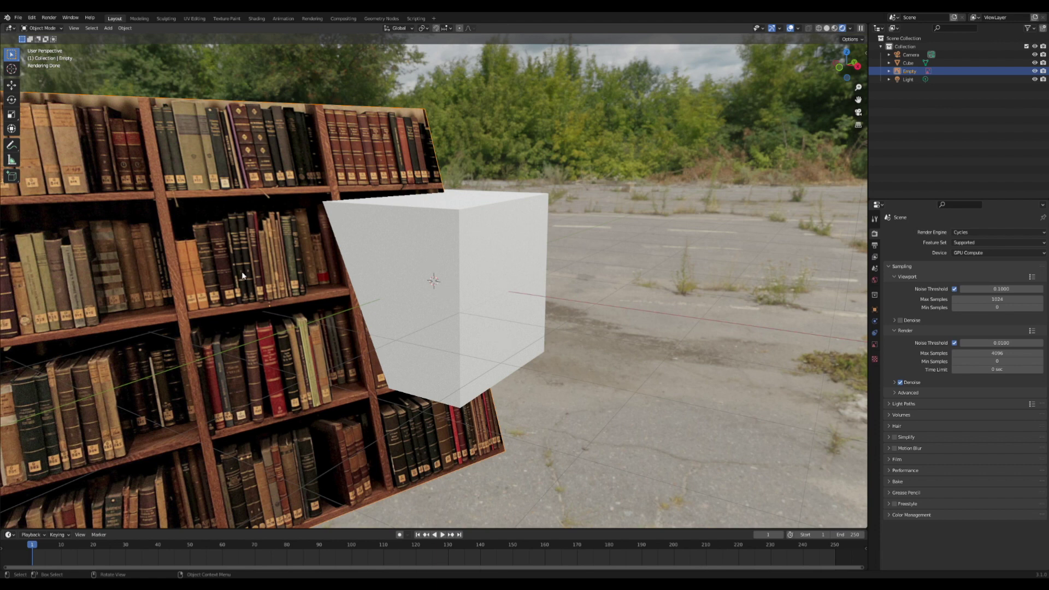
middle_click_drag(507, 251, 470, 266)
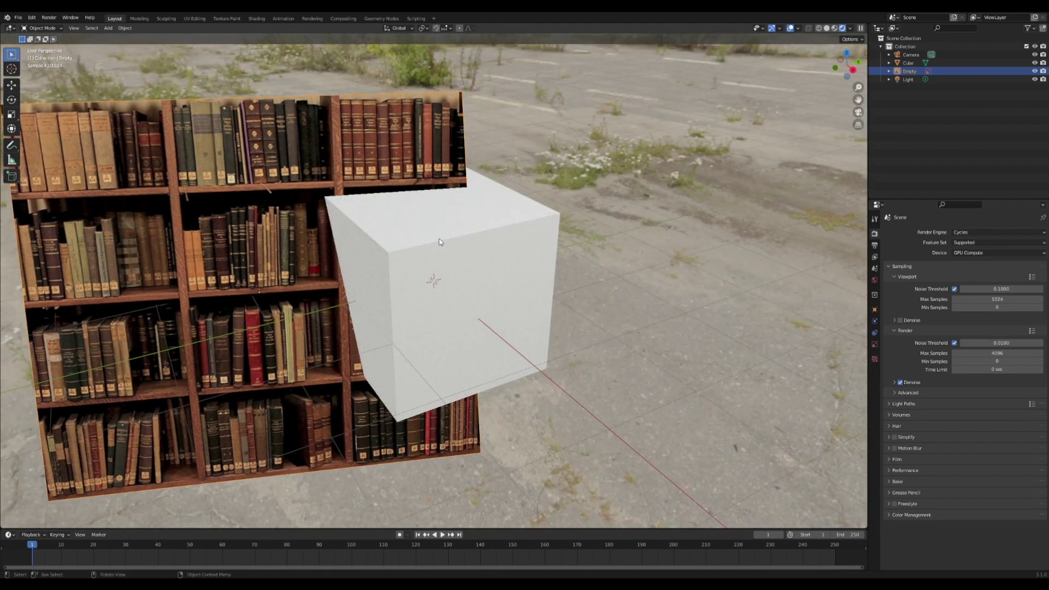
scroll(435, 235, "down", 3)
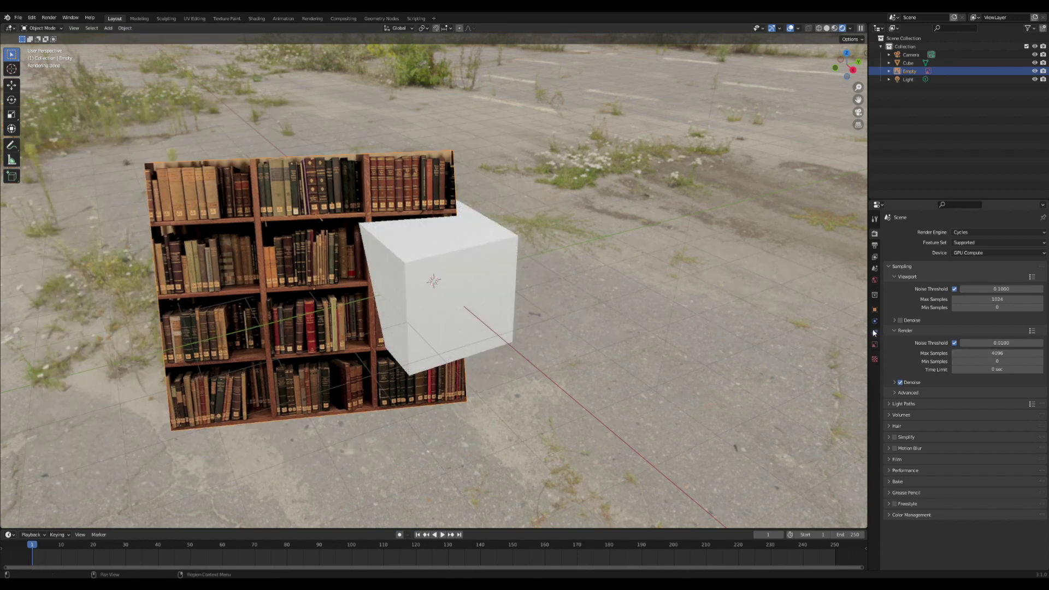
- Set the bookshelf image's rotation to 90° on X and 0° on Y so it stands upright
left_click(873, 313)
double_click(987, 285)
type("90")
key("Return")
double_click(987, 292)
type("0")
key("Return")
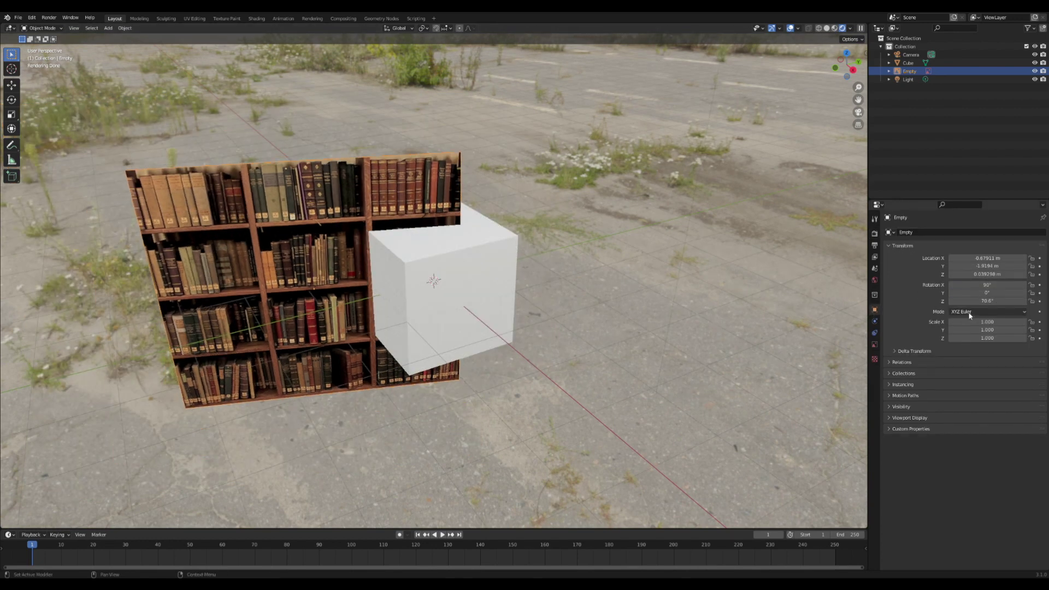
- Try a Z rotation of 90° on the bookshelf image
double_click(978, 301)
type("90")
key("Return")
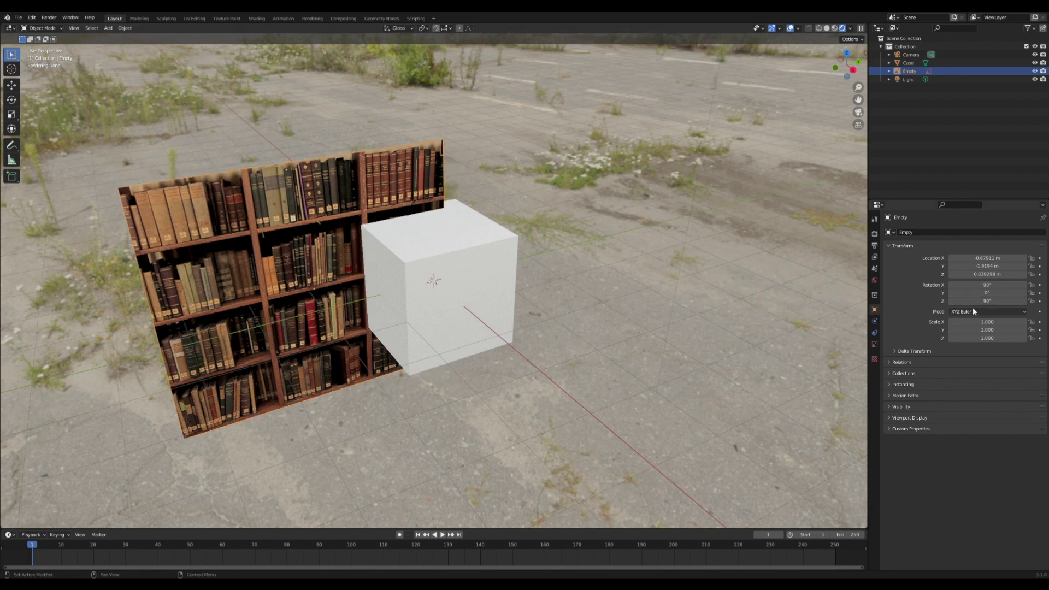
- Set the bookshelf image's Z rotation to 0°
double_click(978, 301)
type("0")
key("Return")
middle_click_drag(624, 296, 695, 302)
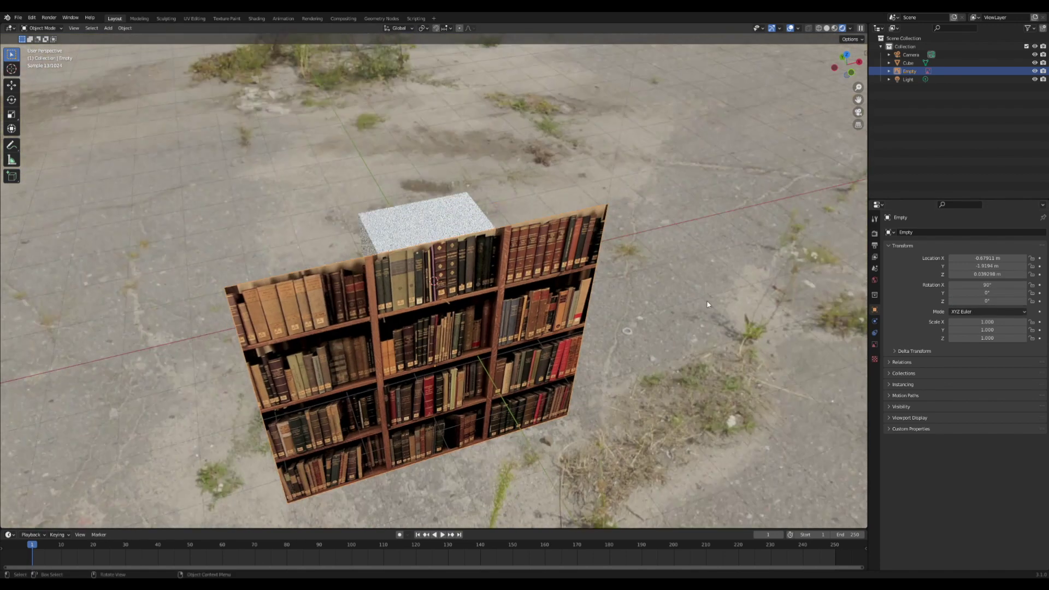
- Move the bookshelf image along X and Y so it stands beside the cube, at about X -3.79 m
key("g")
key("y")
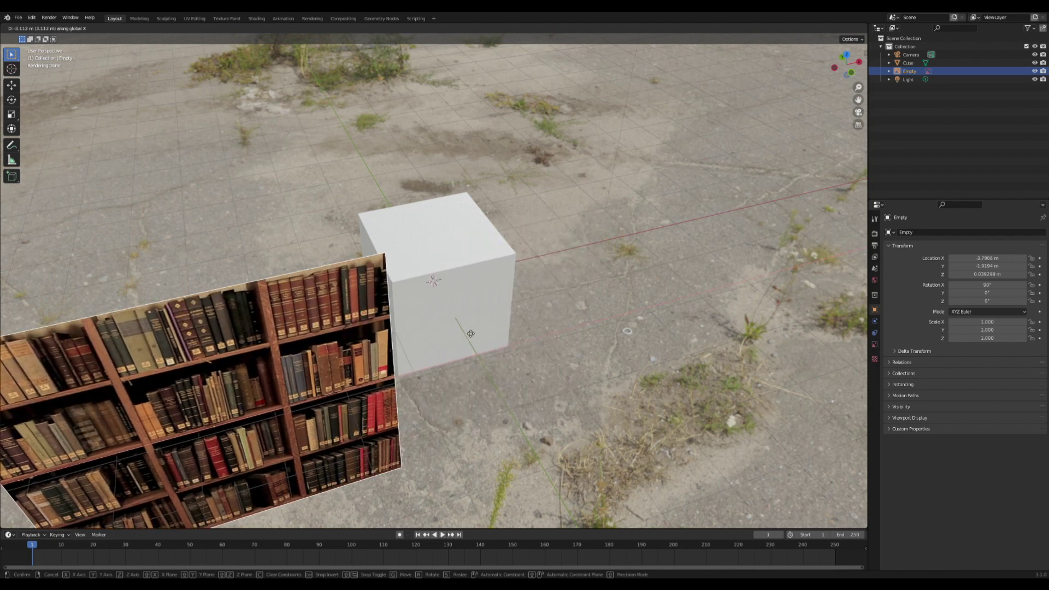
left_click(383, 229)
middle_click_drag(500, 267, 460, 228)
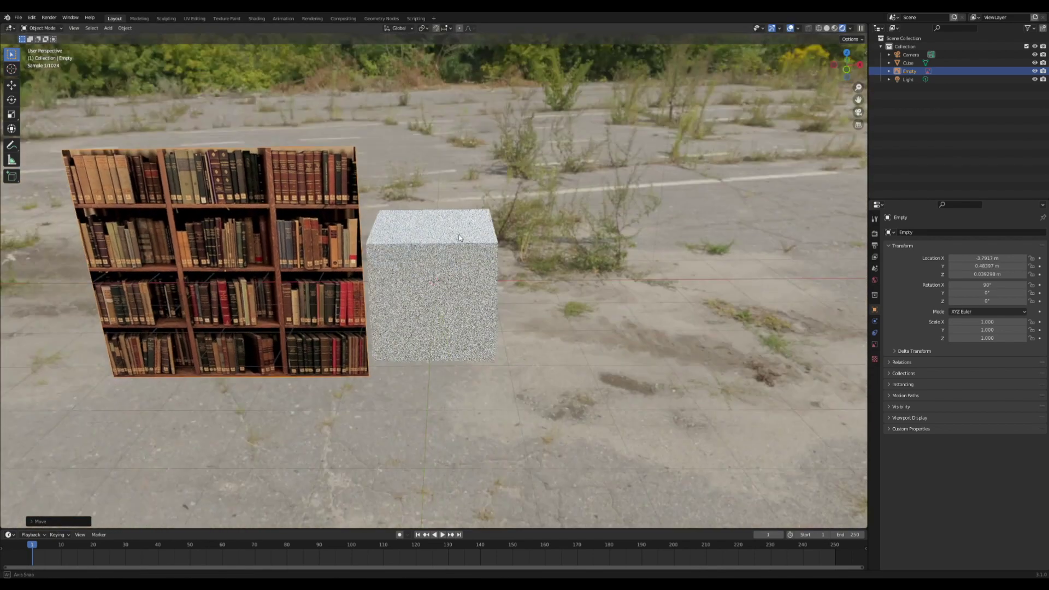
- In front view, raise the bookshelf image along Z until its base is roughly level with the cube's base
left_click_drag(459, 228, 468, 222)
left_click(832, 62)
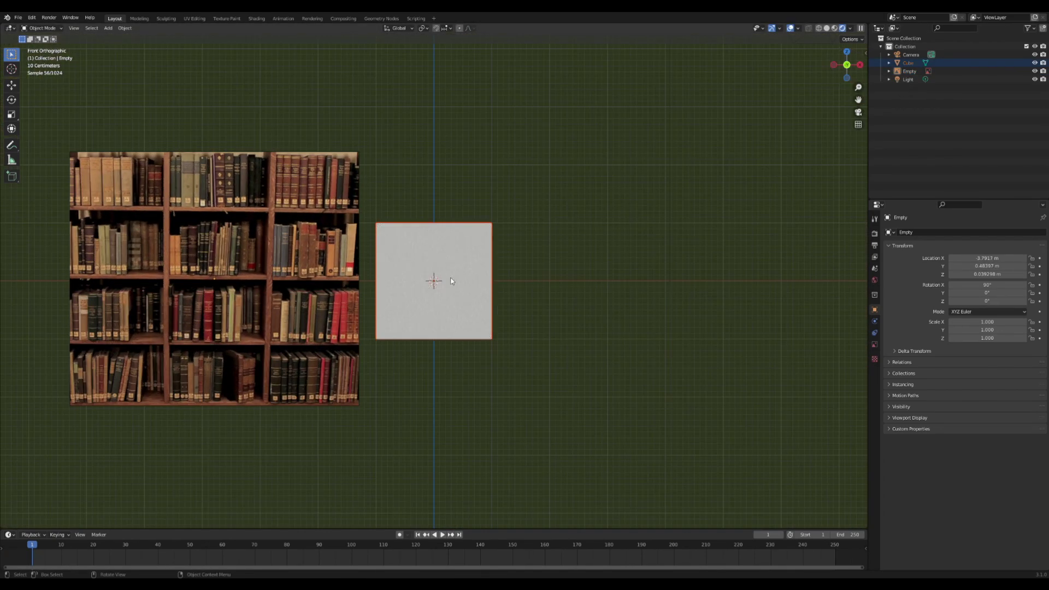
left_click(302, 269)
key("g")
key("z")
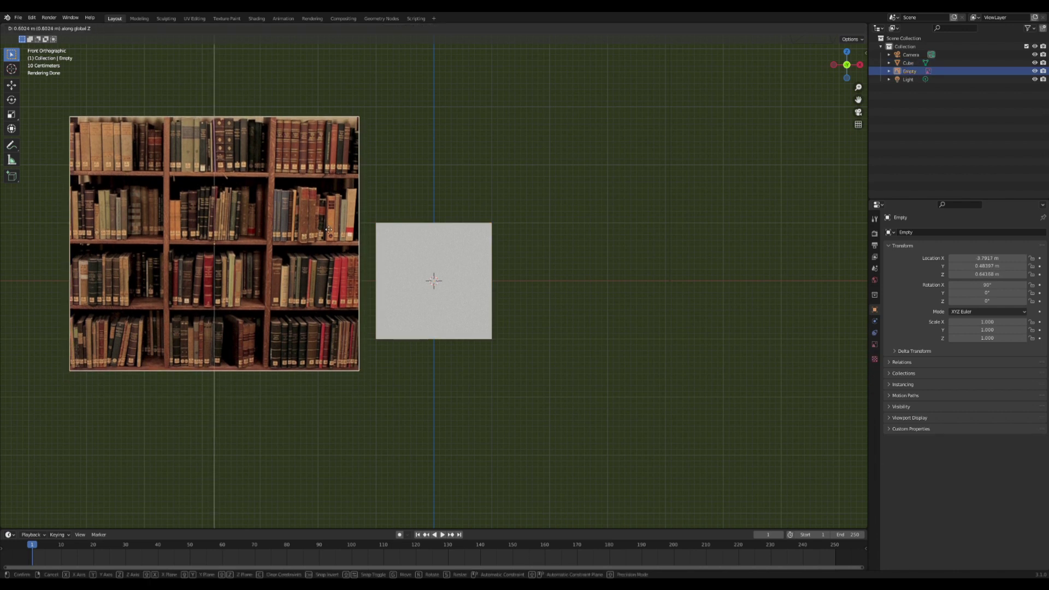
left_click(337, 193)
- Raise the cube's geometry along Z in edit mode so its base sits on the world origin
left_click(485, 268)
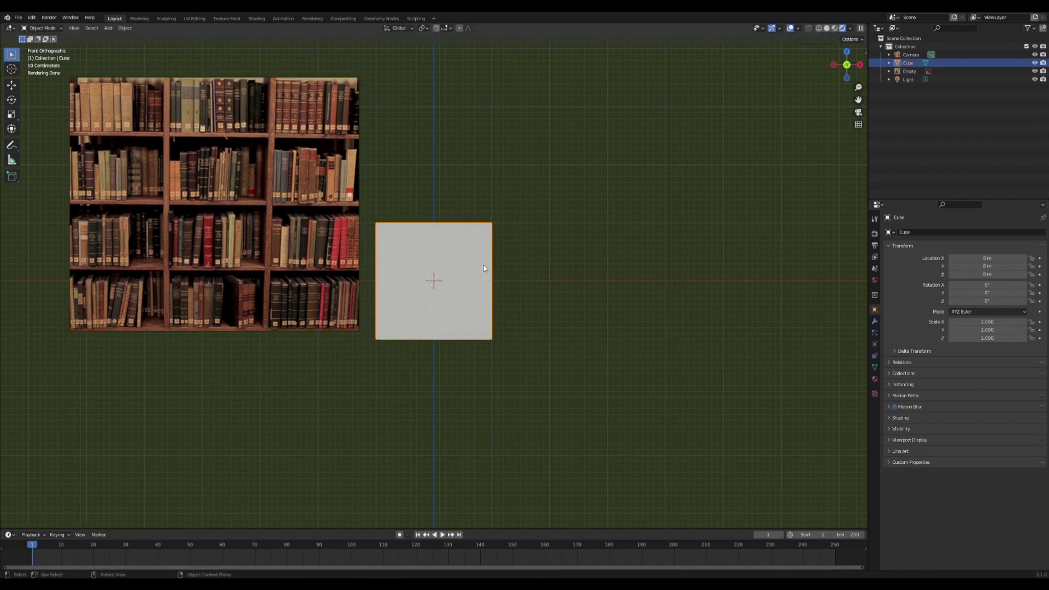
scroll(534, 219, "up", 1)
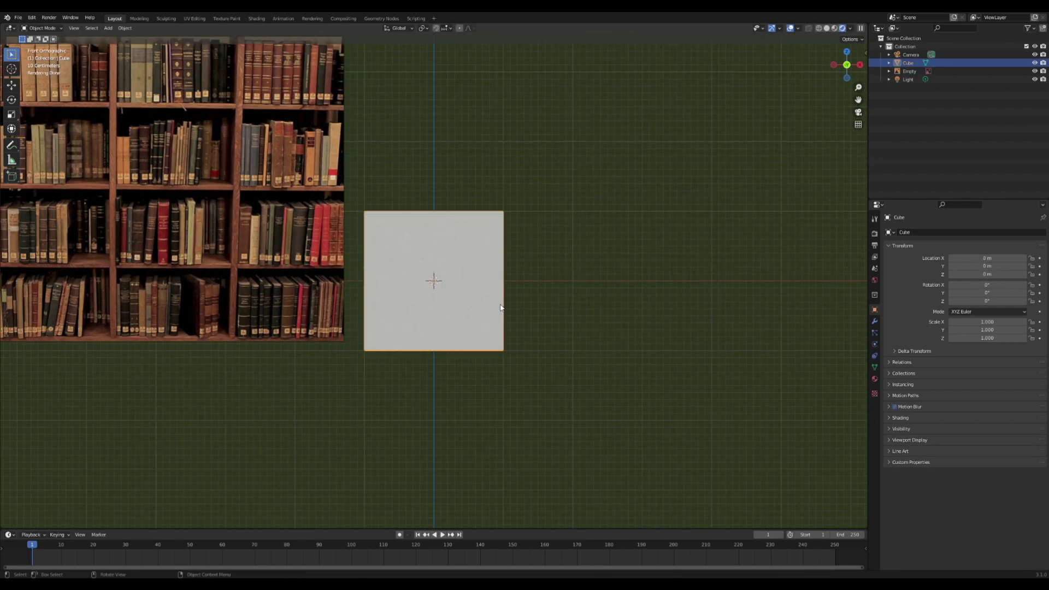
key("Tab")
key("g")
key("z")
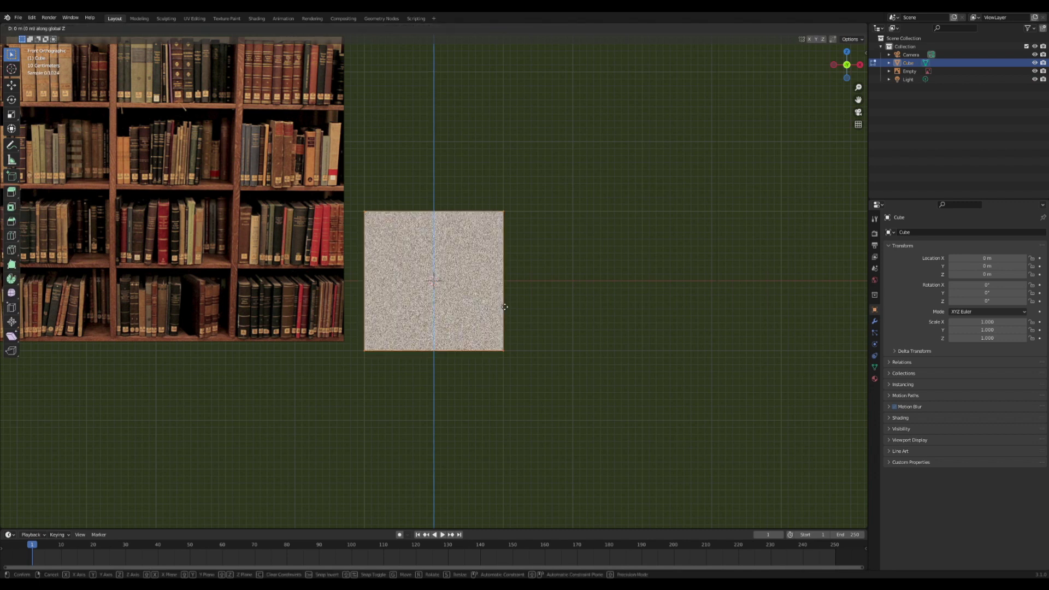
left_click(520, 235)
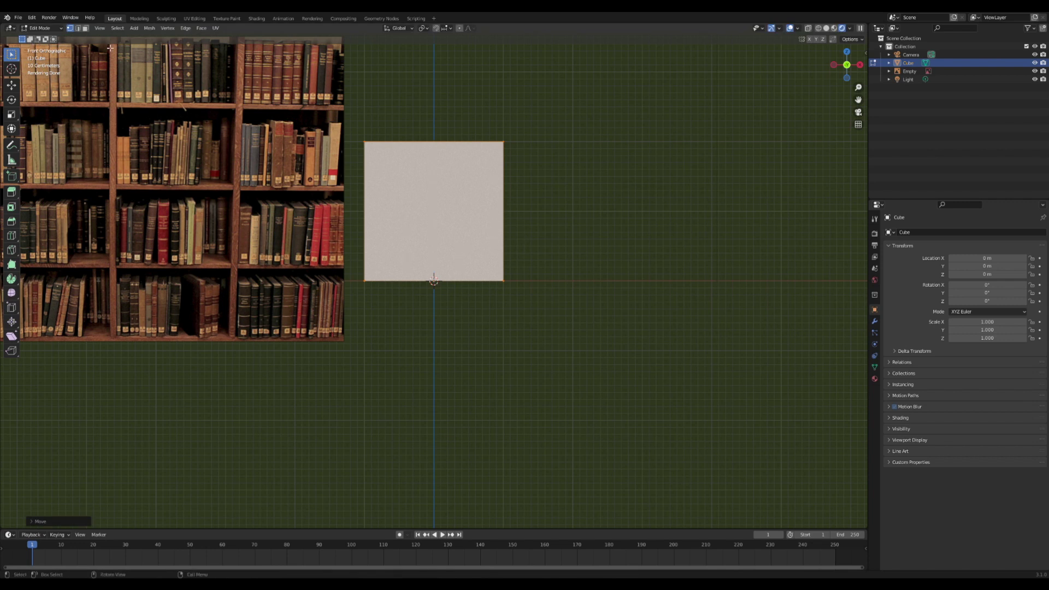
- Using face selection, lower the cube's top face about 0.9 m along Z
left_click(84, 30)
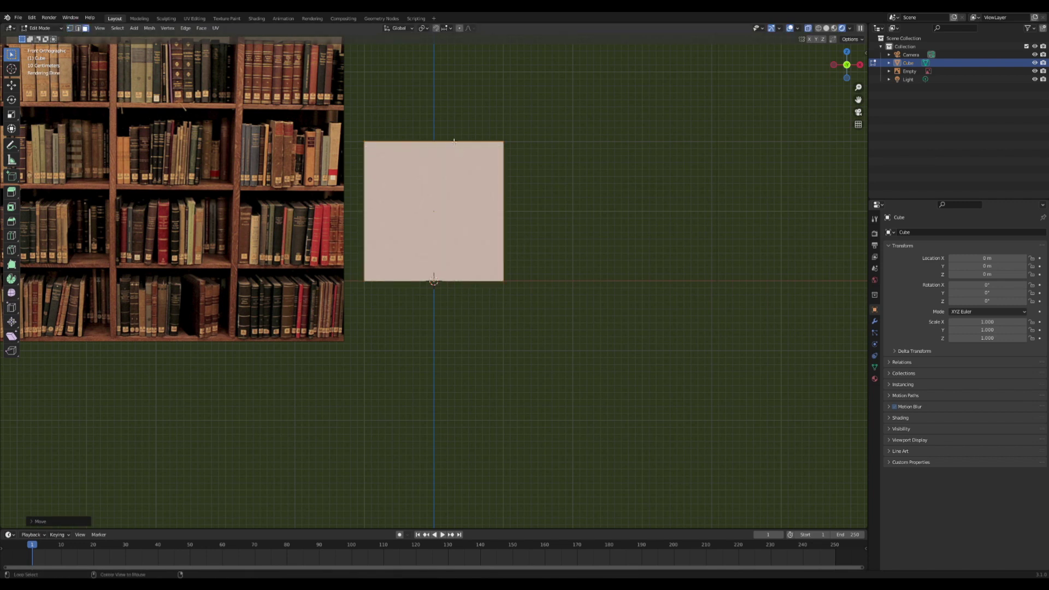
key("g")
key("z")
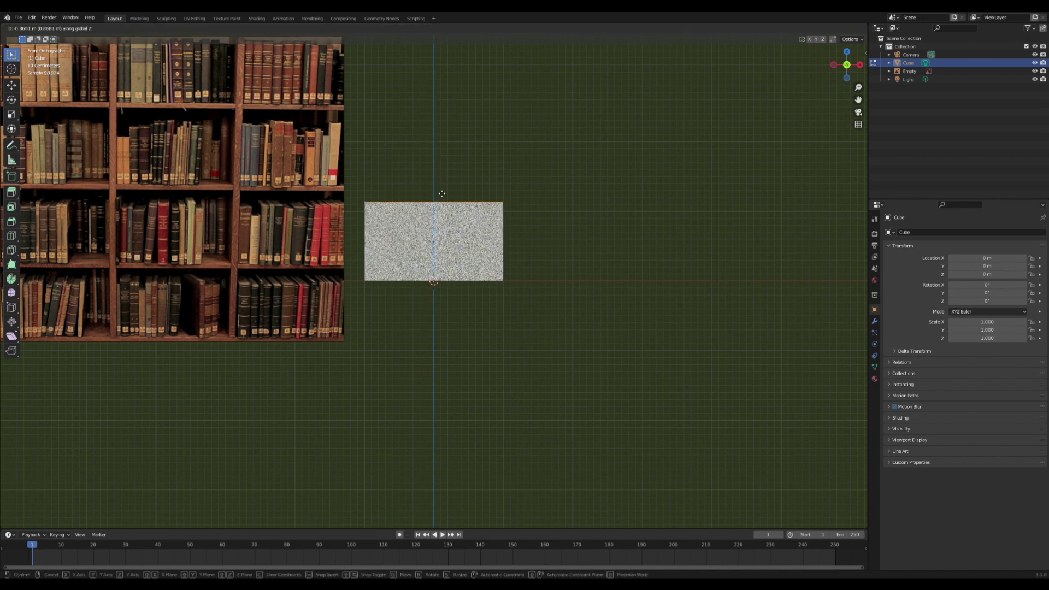
left_click(445, 196)
- Scale the box's geometry along Y to about 0.21 of its depth
middle_click_drag(444, 196, 604, 217)
key("s")
key("y")
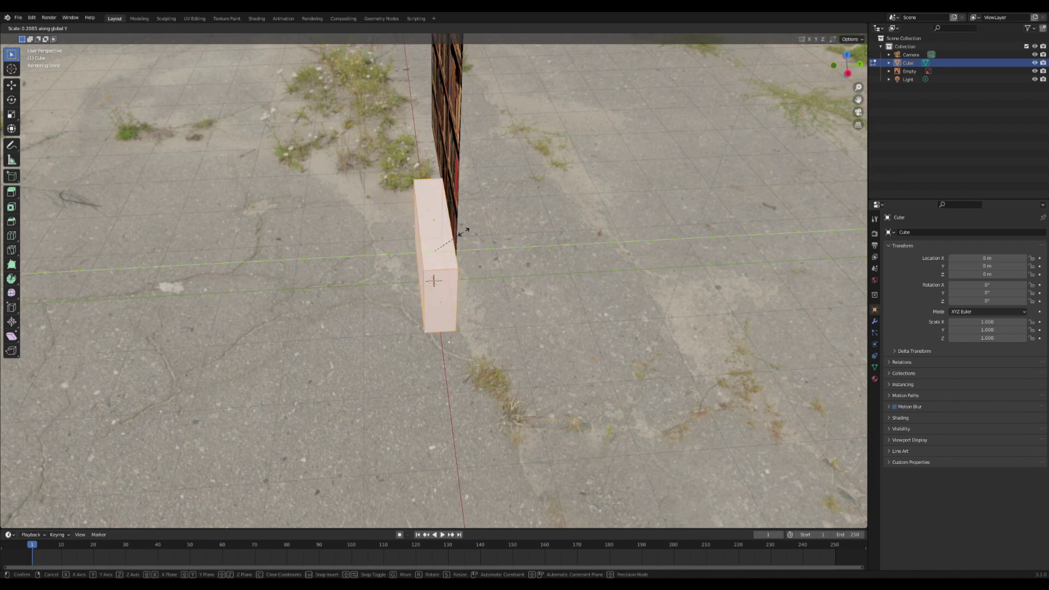
left_click(464, 232)
- Scale the box's geometry along X into a very thin upright panel
middle_click_drag(463, 232, 652, 222)
key("s")
key("x")
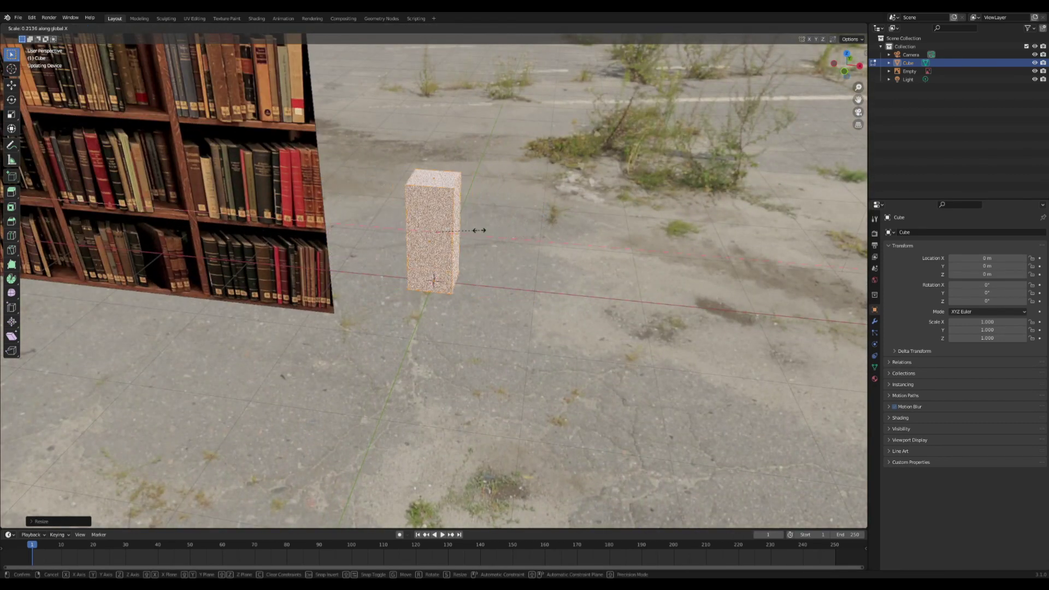
left_click(437, 230)
key("Tab")
- In front view, shift the thin panel about 0.3 m in the negative X direction from the origin
left_click(845, 68)
left_click_drag(858, 100, 872, 171)
scroll(379, 283, "up", 1)
scroll(373, 275, "down", 2)
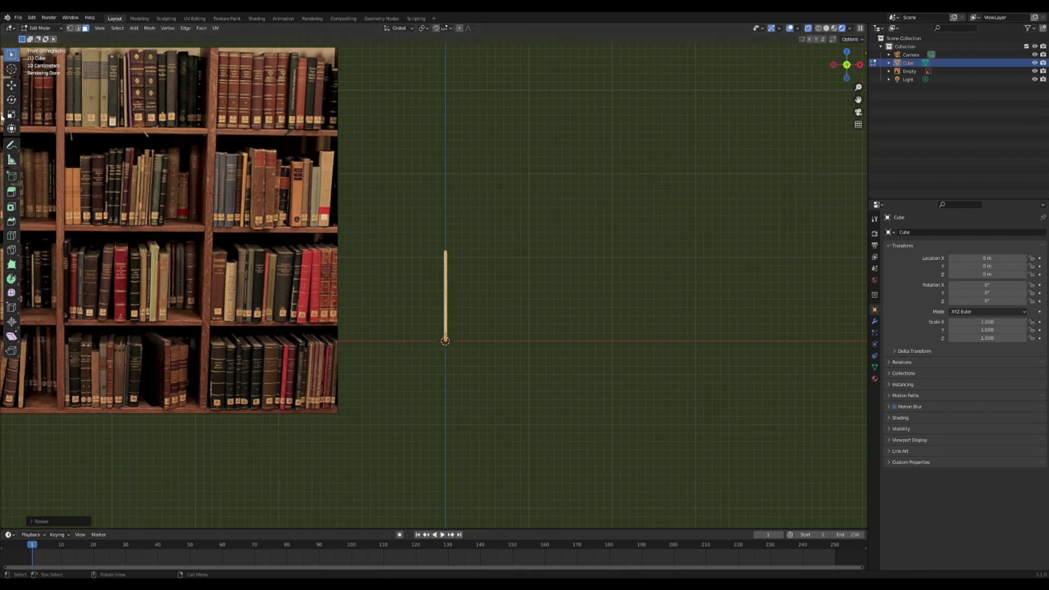
left_click(12, 86)
scroll(538, 250, "up", 4)
scroll(494, 218, "down", 2)
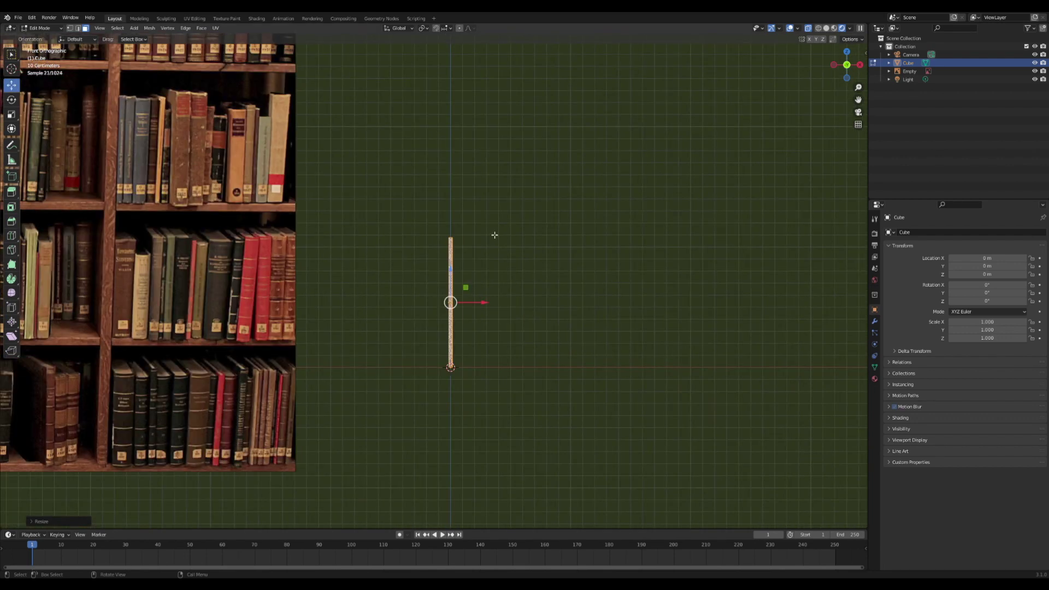
scroll(435, 302, "down", 4)
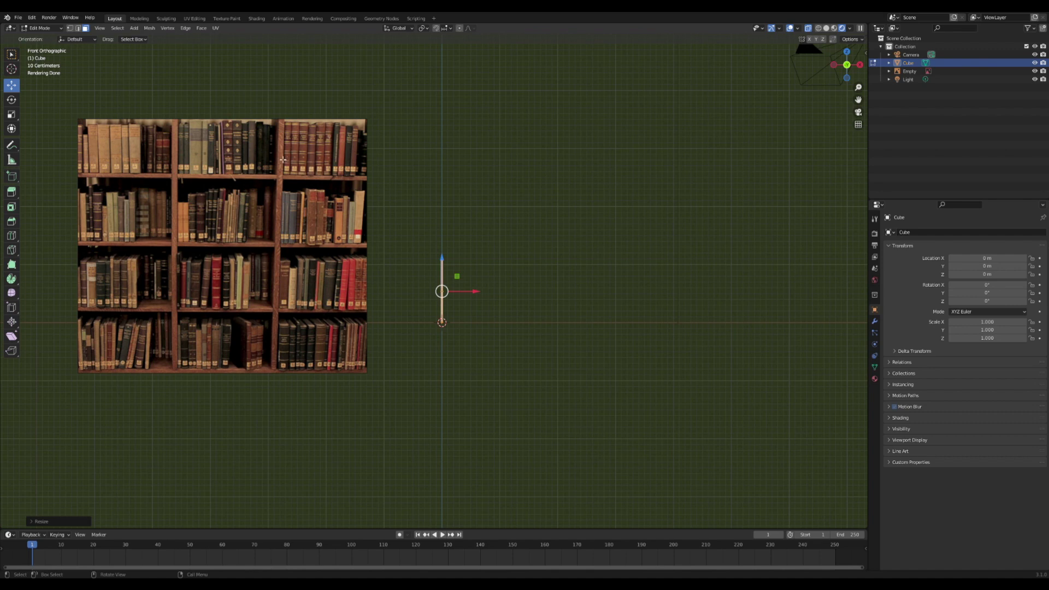
scroll(501, 332, "up", 7)
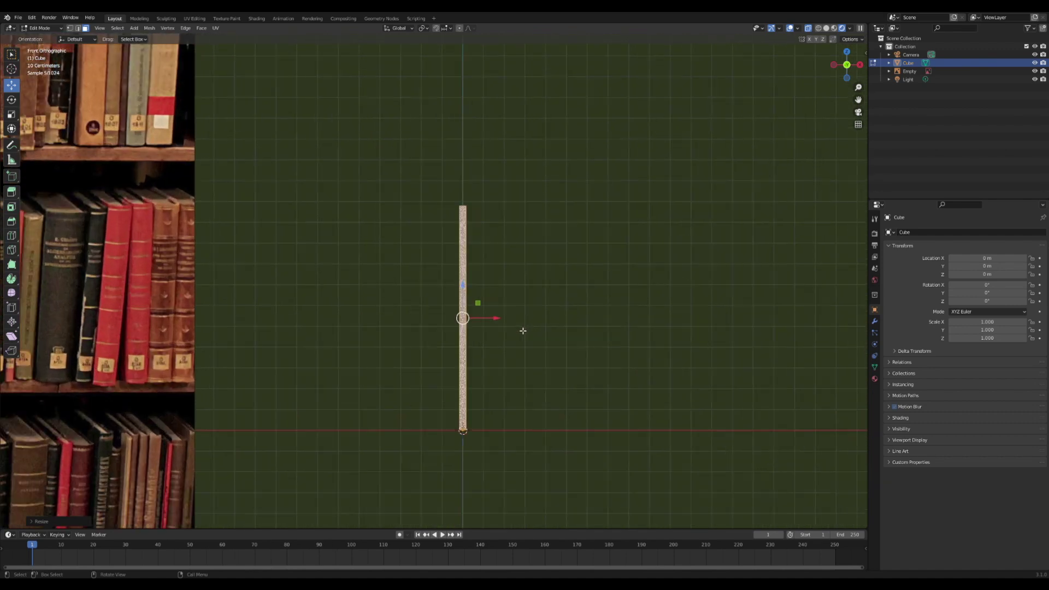
key("g")
key("x")
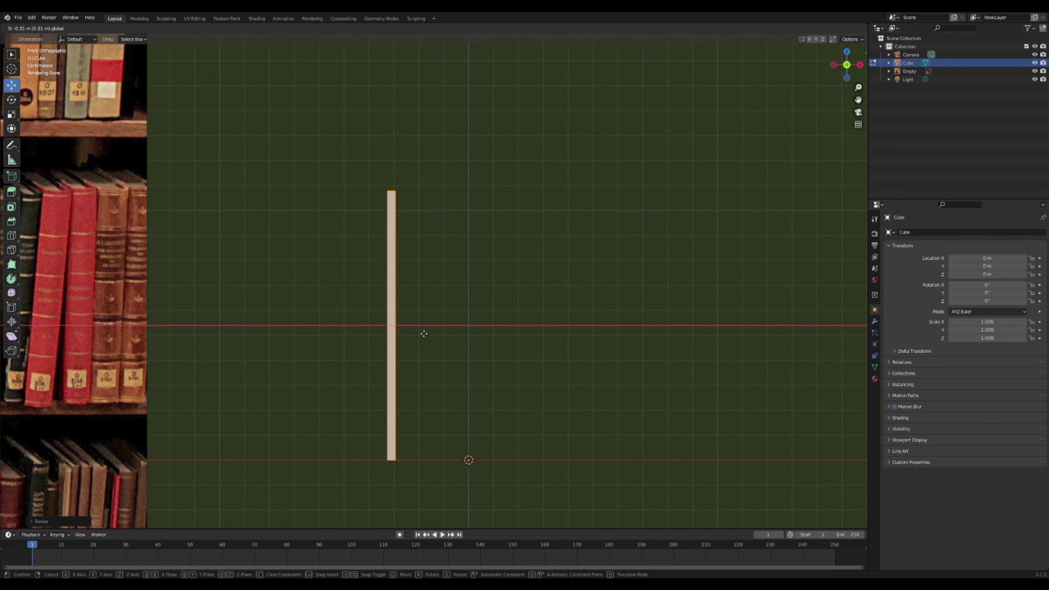
left_click(426, 331)
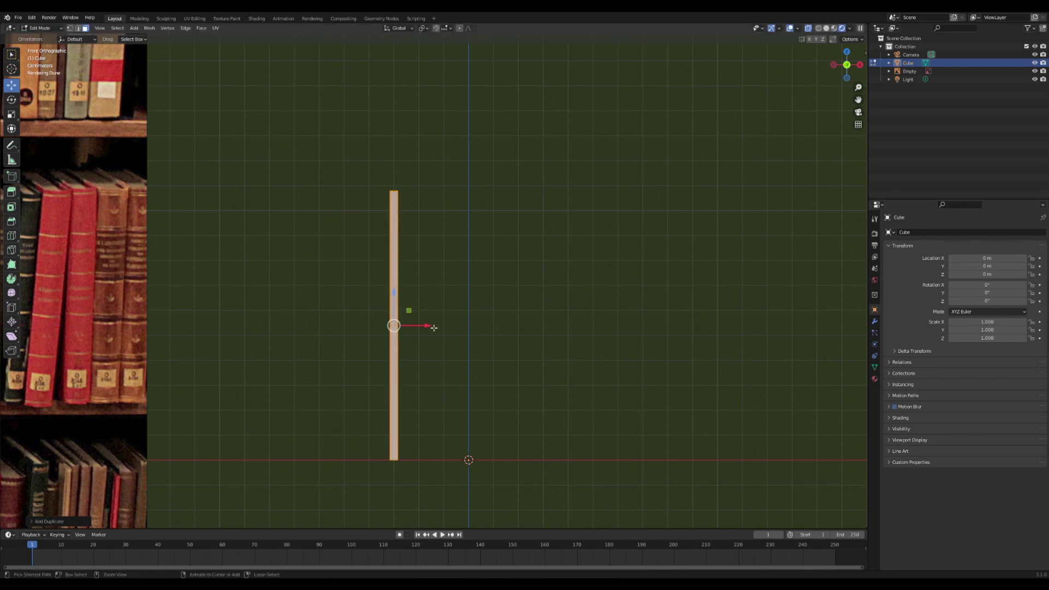
- Duplicate the thin panel and offset the copy about 0.62 m along positive X to form the opposite side
key("shift+d")
key("x")
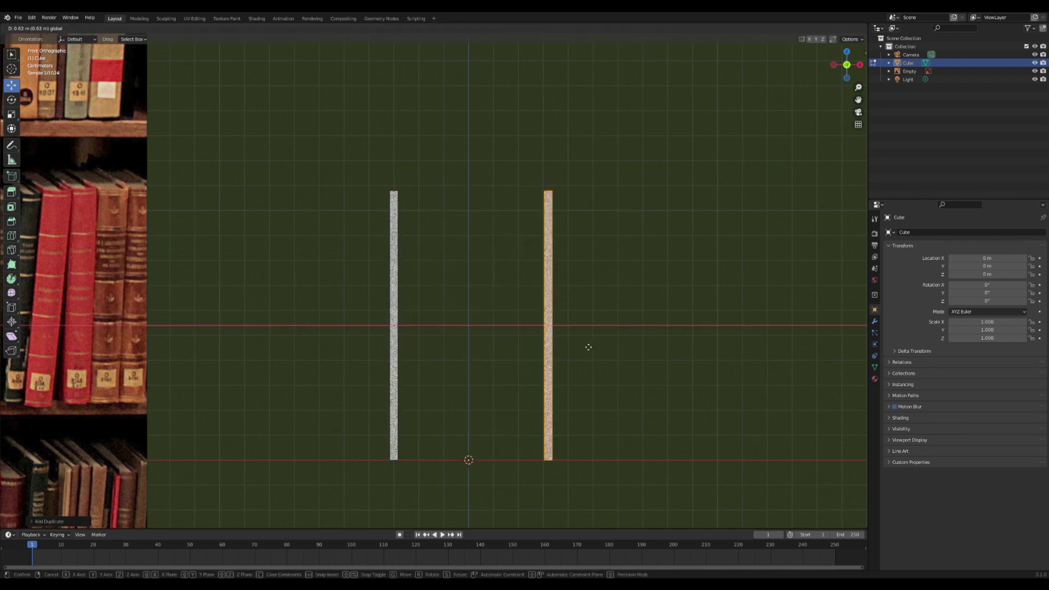
left_click(588, 347)
- Return to object mode and add a human meta-rig armature as a size reference between the panels
middle_click_drag(582, 345, 523, 336)
key("Tab")
key("shift+a")
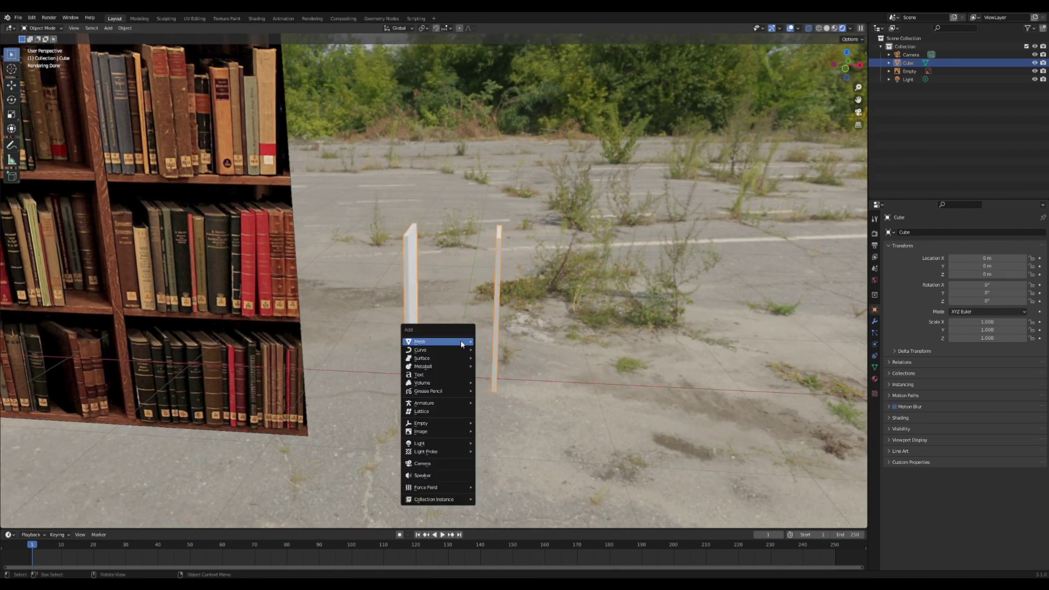
mouse_move(431, 403)
mouse_move(515, 421)
left_click(572, 433)
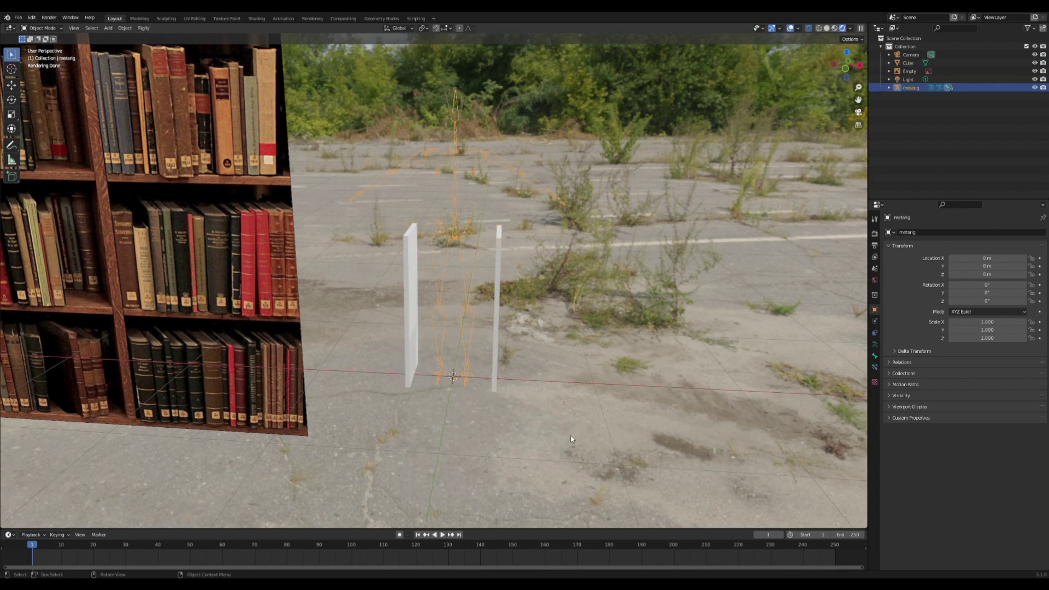
- Move the human meta-rig along Y so it stands behind the two side panels
mouse_move(450, 212)
middle_mouse_down()
mouse_move(464, 214)
mouse_move(448, 221)
middle_mouse_up()
key("g")
key("y")
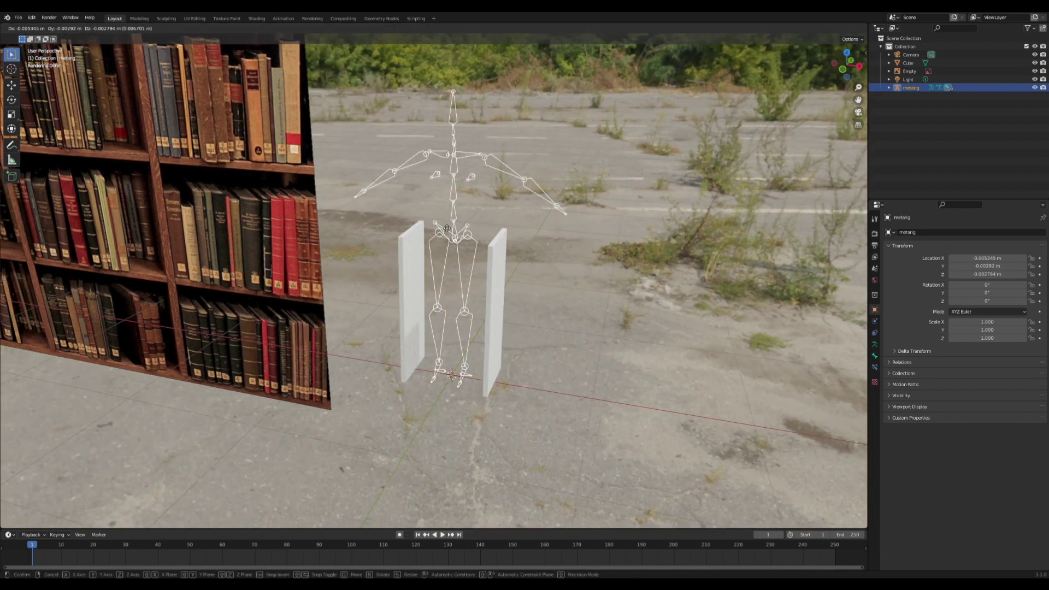
left_click(510, 284)
- In edit mode and front view, move the positive-X side panel about 0.1 m inward along X
left_click(499, 297)
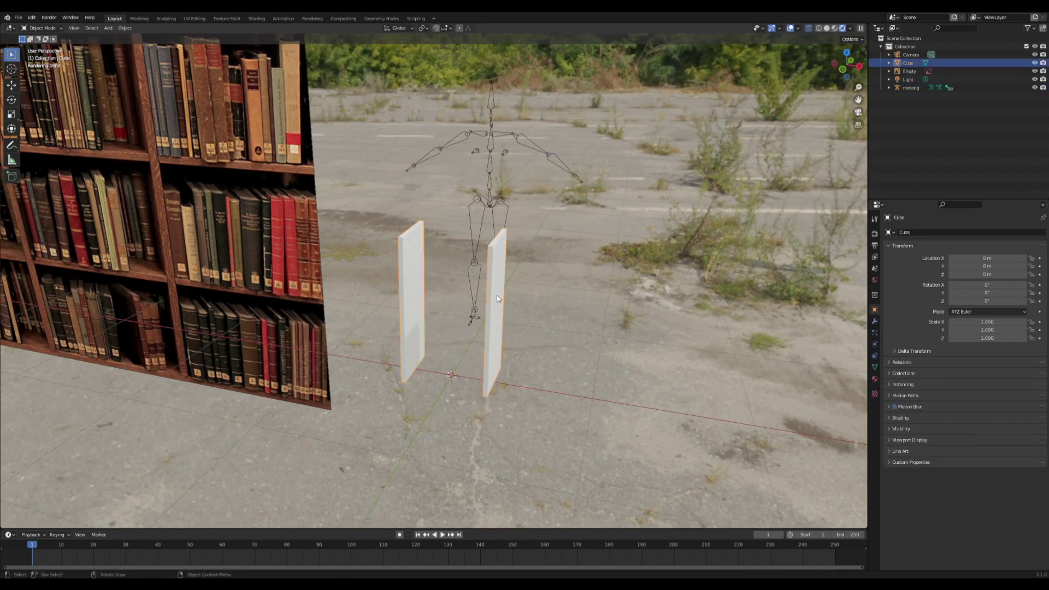
middle_click_drag(575, 245, 595, 218)
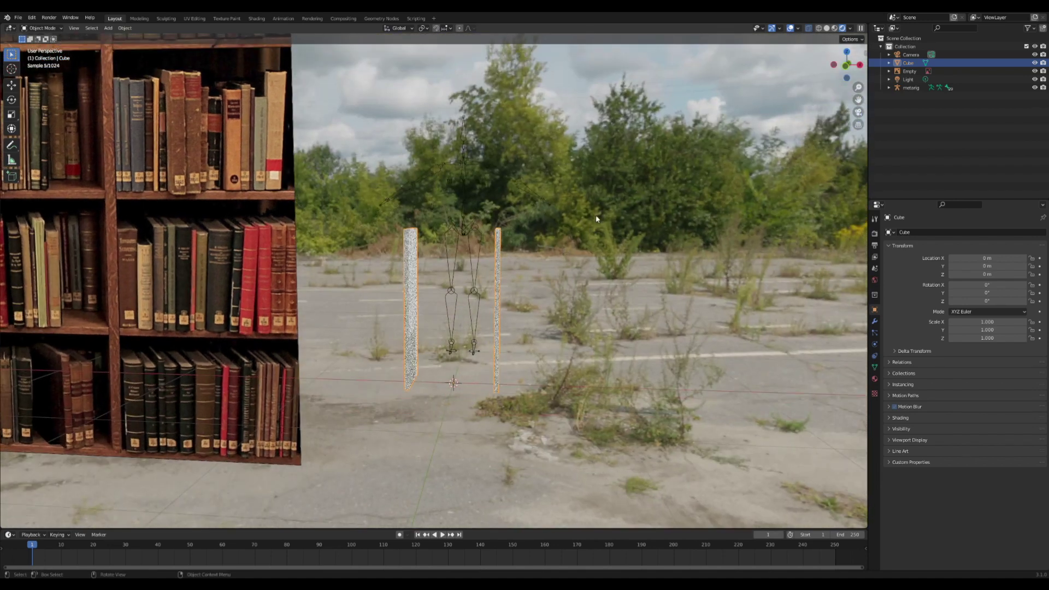
left_click(844, 69)
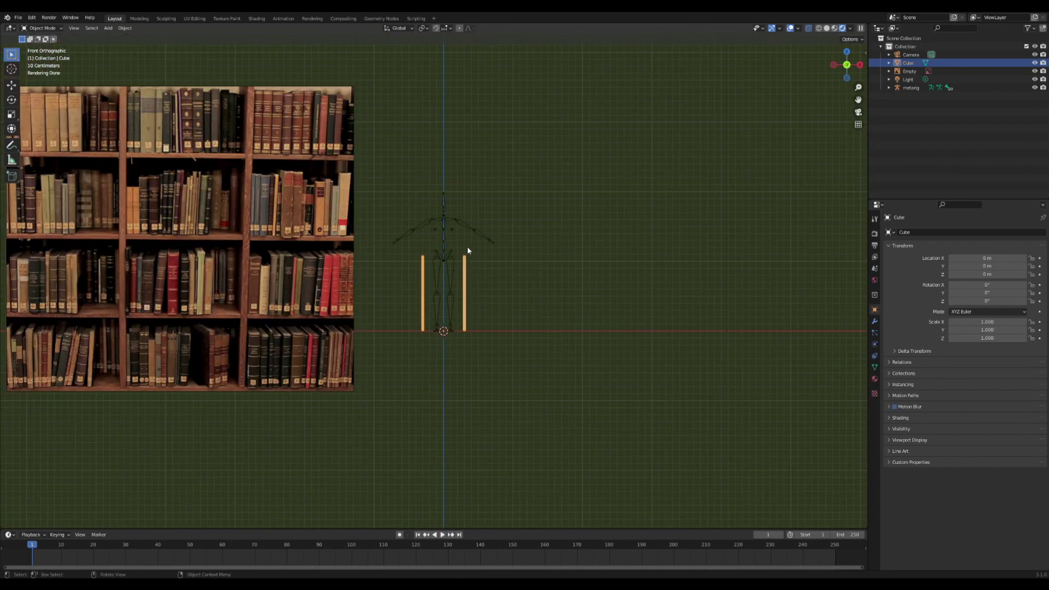
scroll(462, 257, "up", 3)
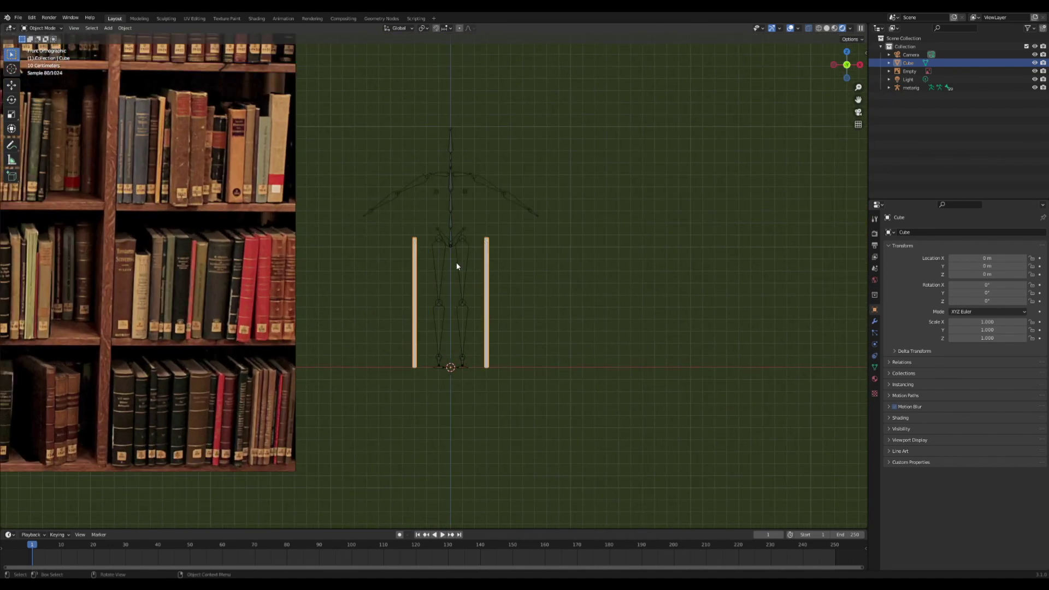
key("Tab")
scroll(462, 299, "down", 3)
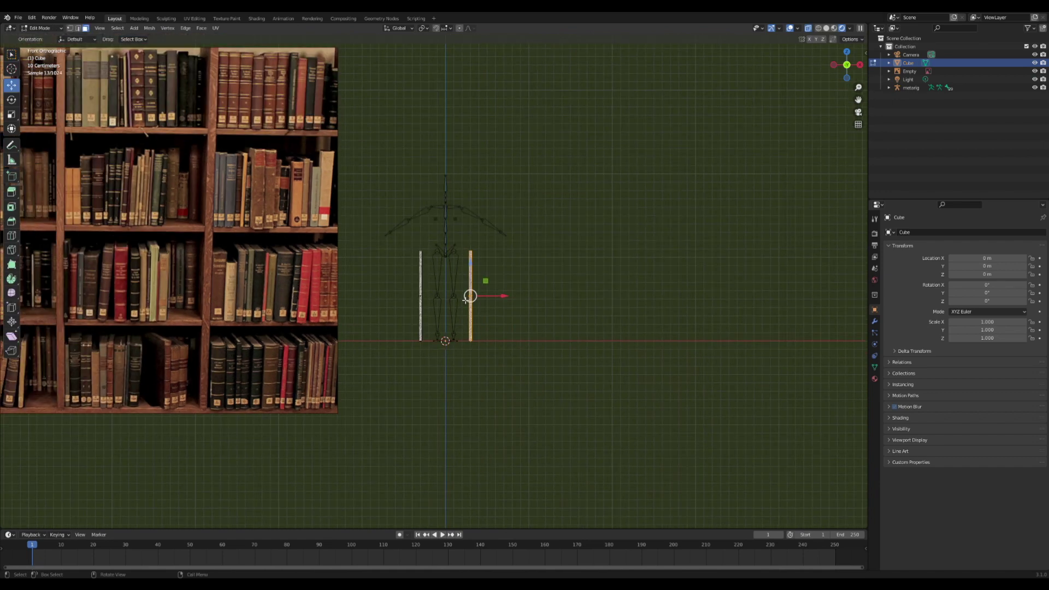
scroll(466, 301, "up", 5)
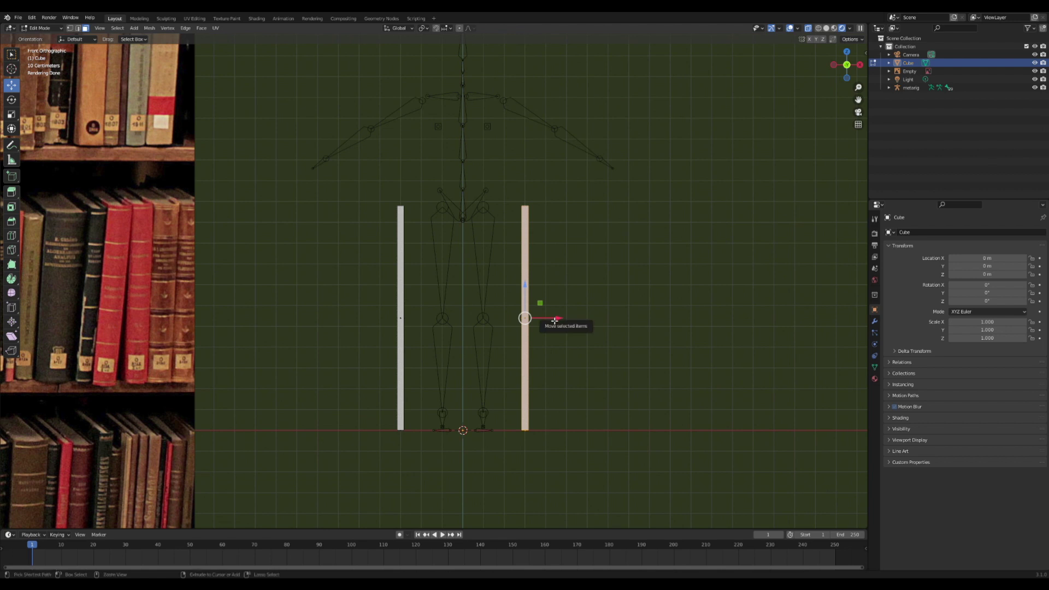
mouse_move(554, 320)
left_mouse_down()
mouse_move(512, 321)
mouse_move(534, 321)
left_mouse_up()
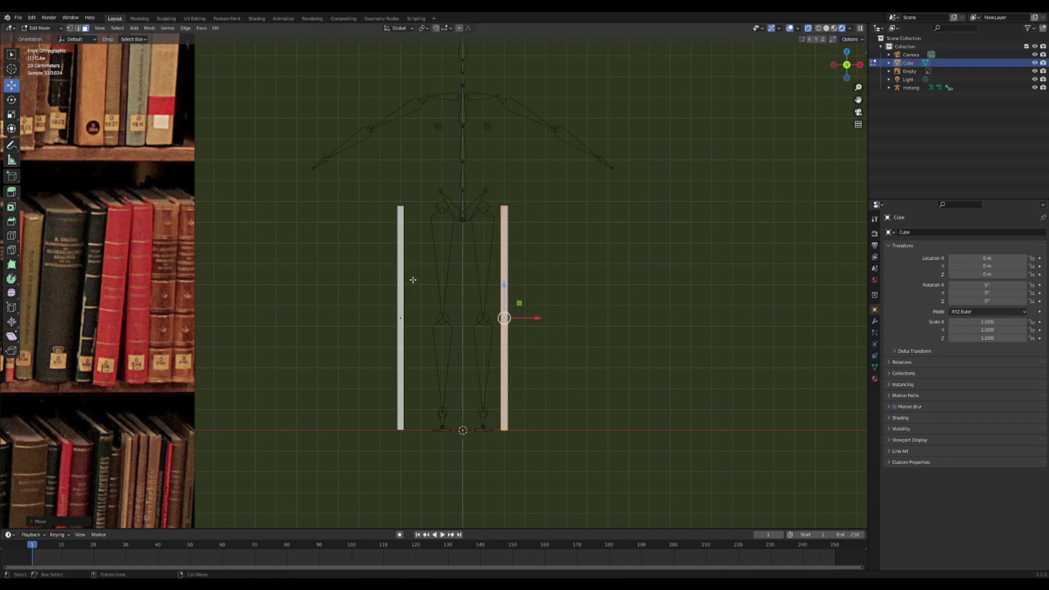
- Select the whole negative-X side panel and move it about 0.1 m toward the centre along X
left_click(405, 207)
key("l")
left_click_drag(438, 328, 459, 330)
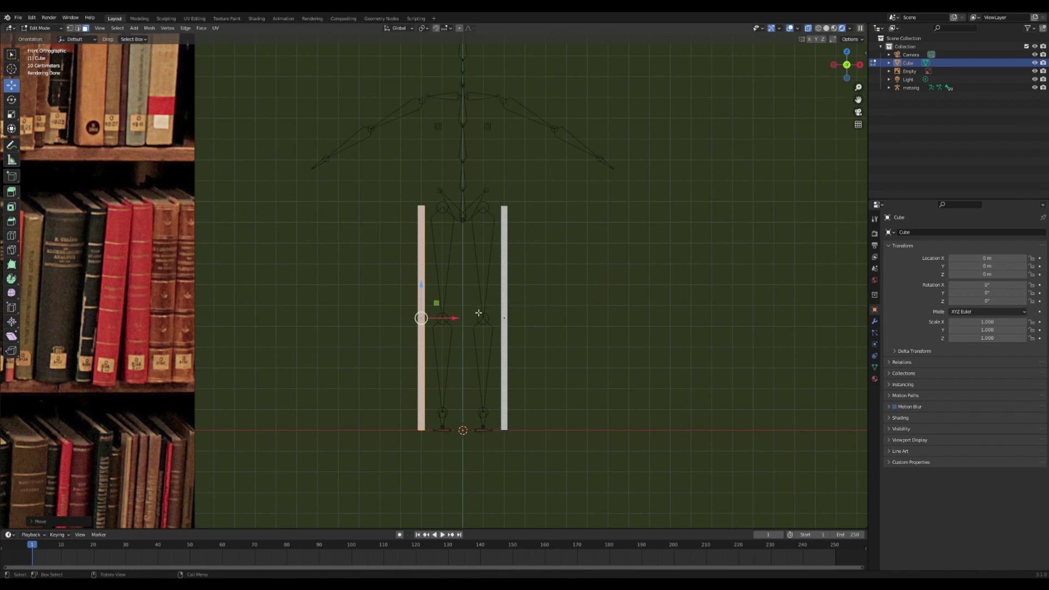
- Duplicate only the negative-X panel and offset the copy about 0.4 m outward along negative X
key("l")
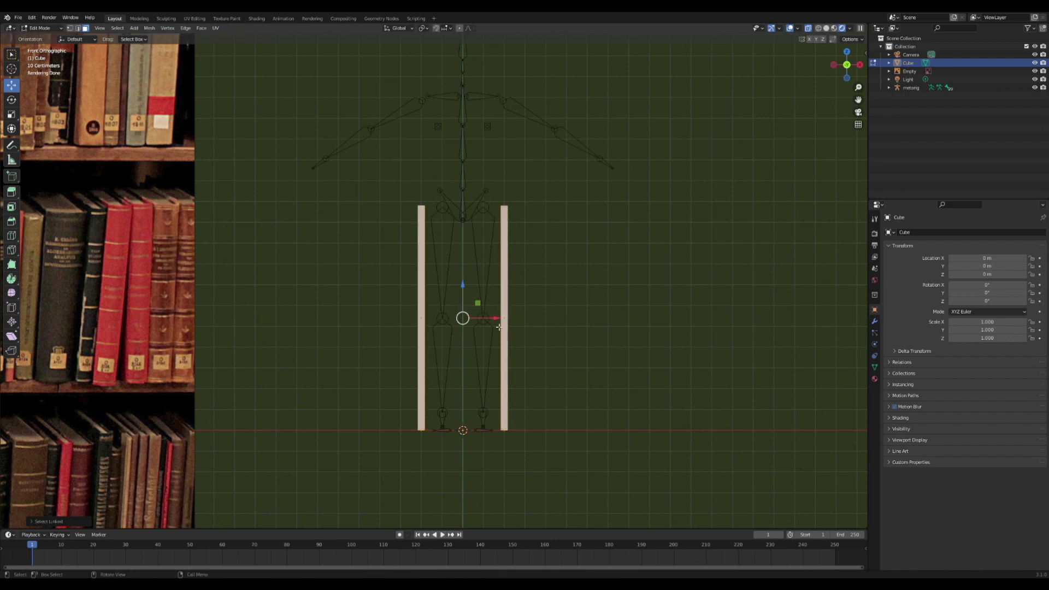
key("shift+l")
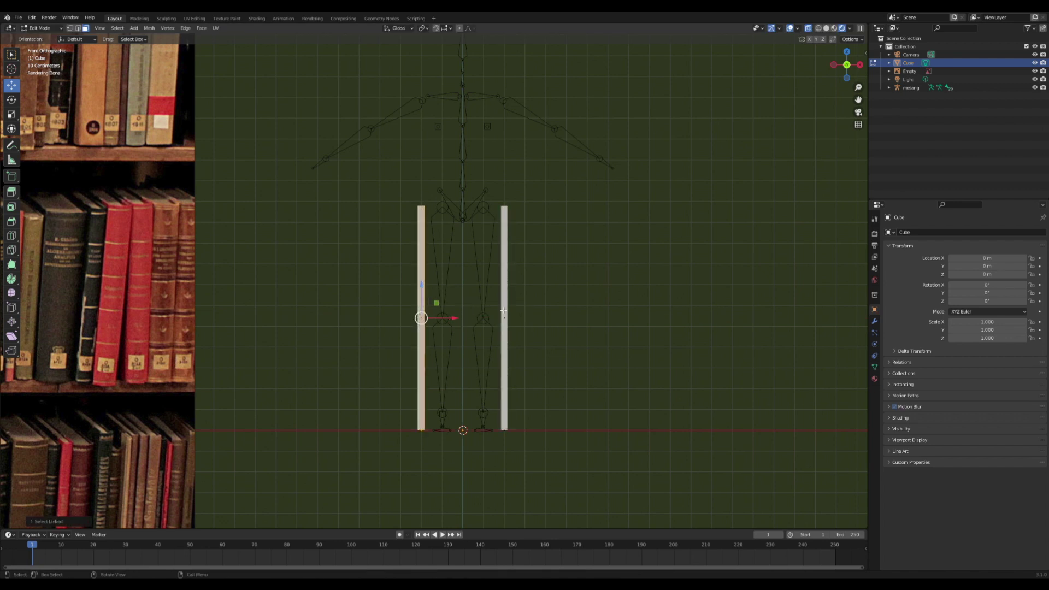
key("shift+d")
key("x")
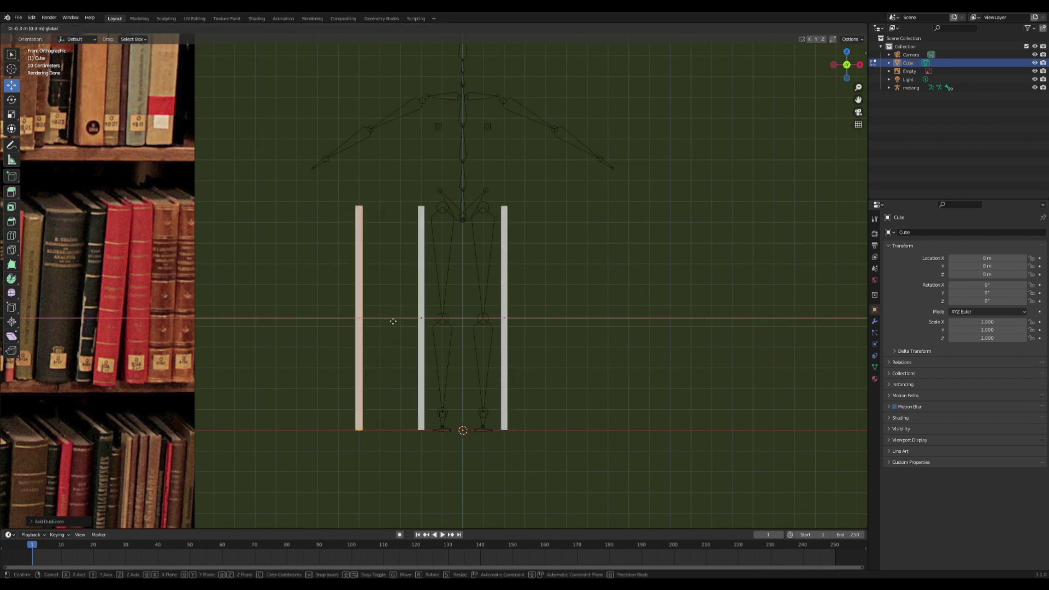
left_click(376, 306)
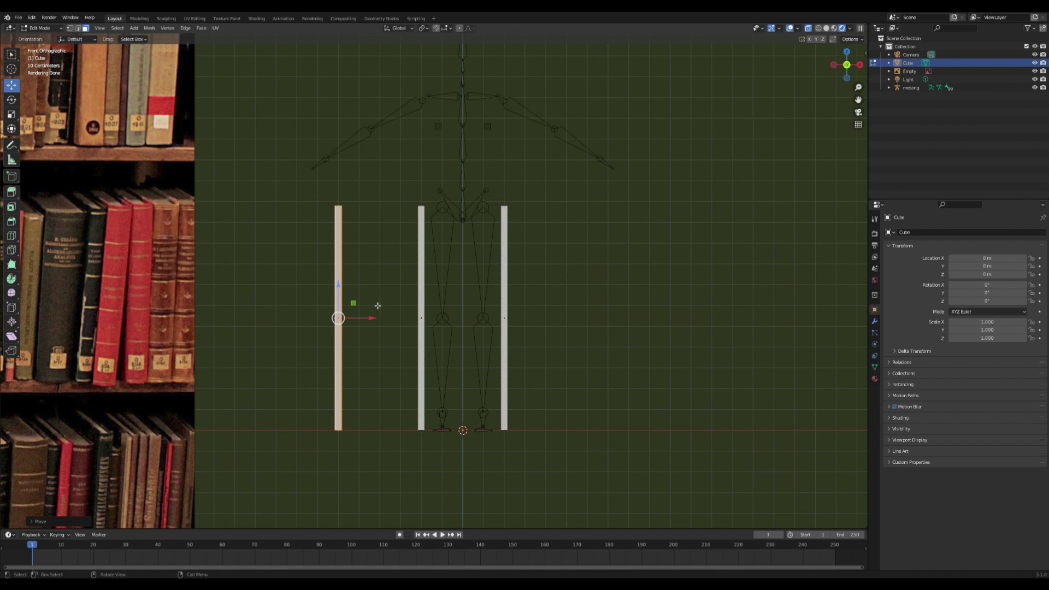
- Duplicate the outermost negative-X panel and place the copy 1.2 m along positive X as the opposite outer side
key("shift+d")
key("x")
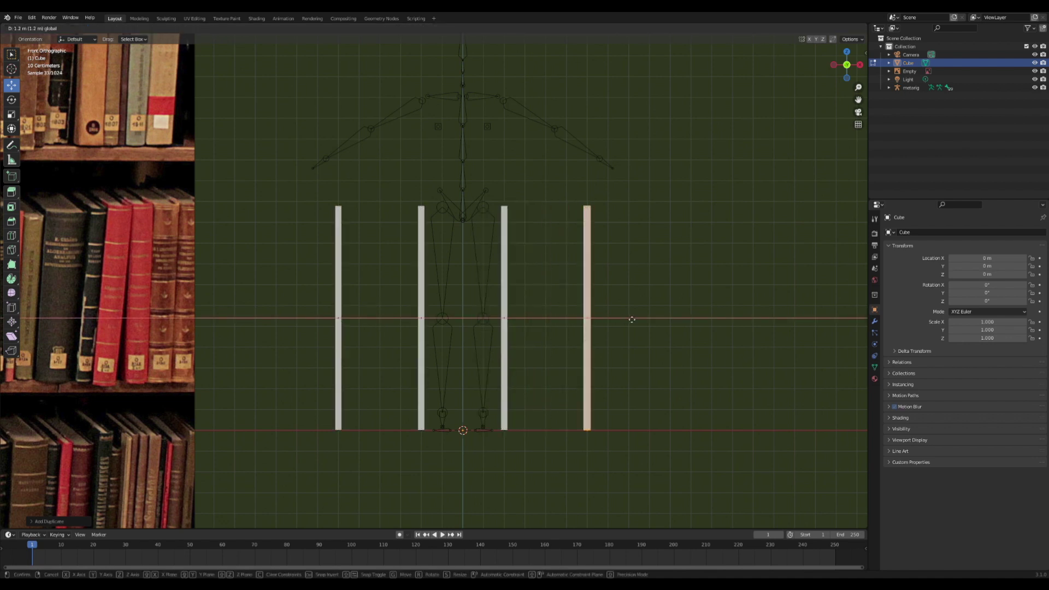
left_click(632, 319)
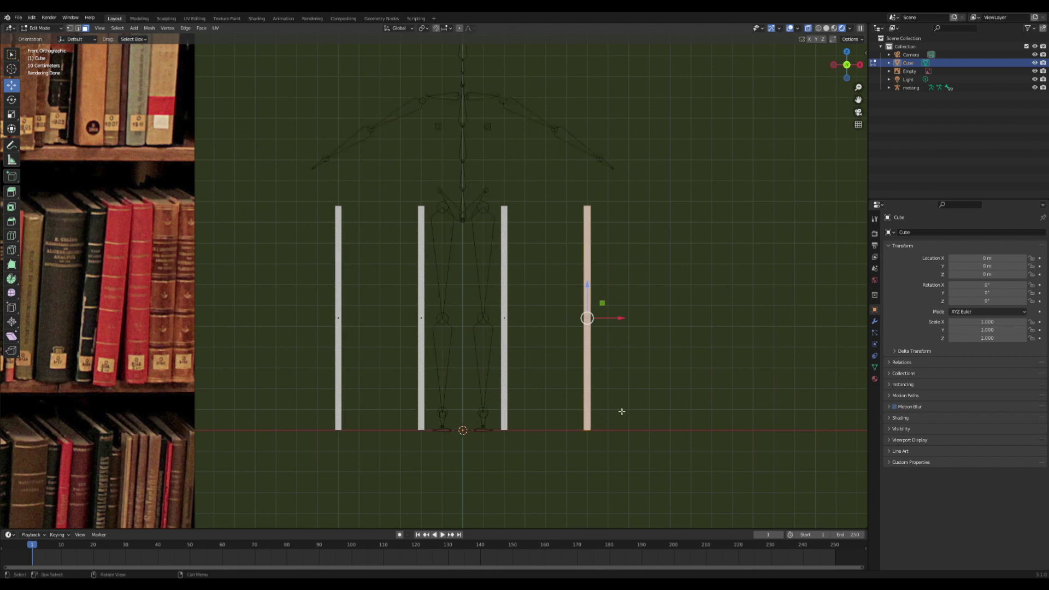
- Select the bottom ends of the two outer panels and lower them about 0.03 m along Z
left_click_drag(616, 445, 559, 418)
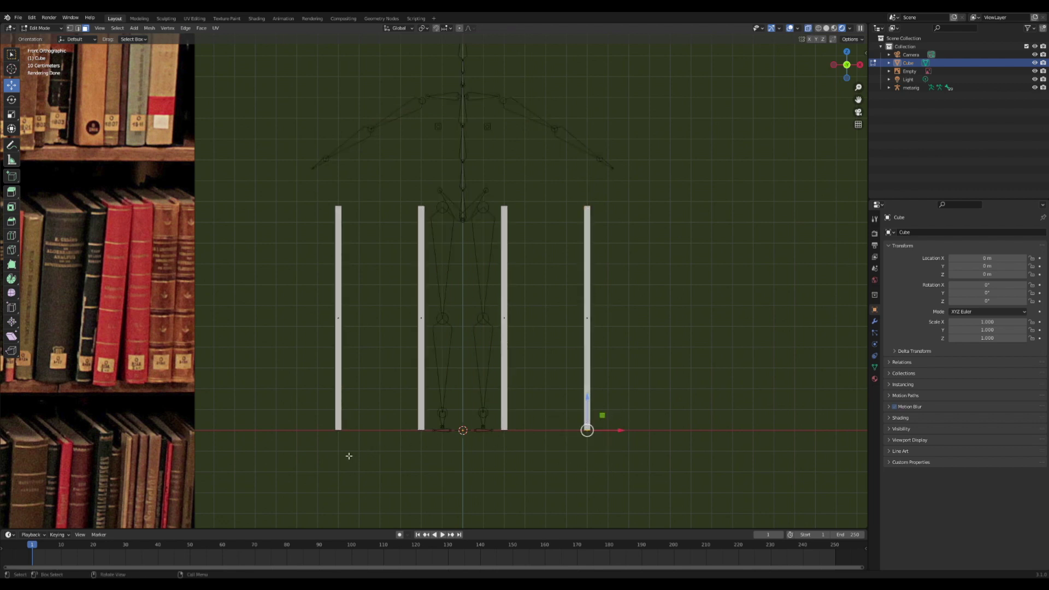
left_click_drag(348, 455, 322, 414, "shift")
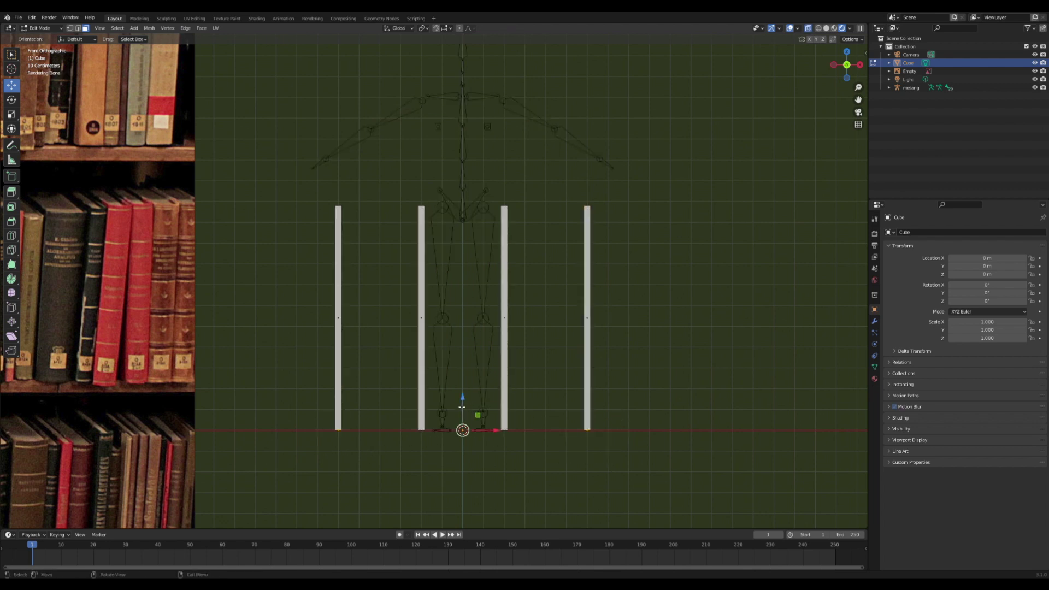
key("alt+a")
key("ctrl+z")
key("g")
key("z")
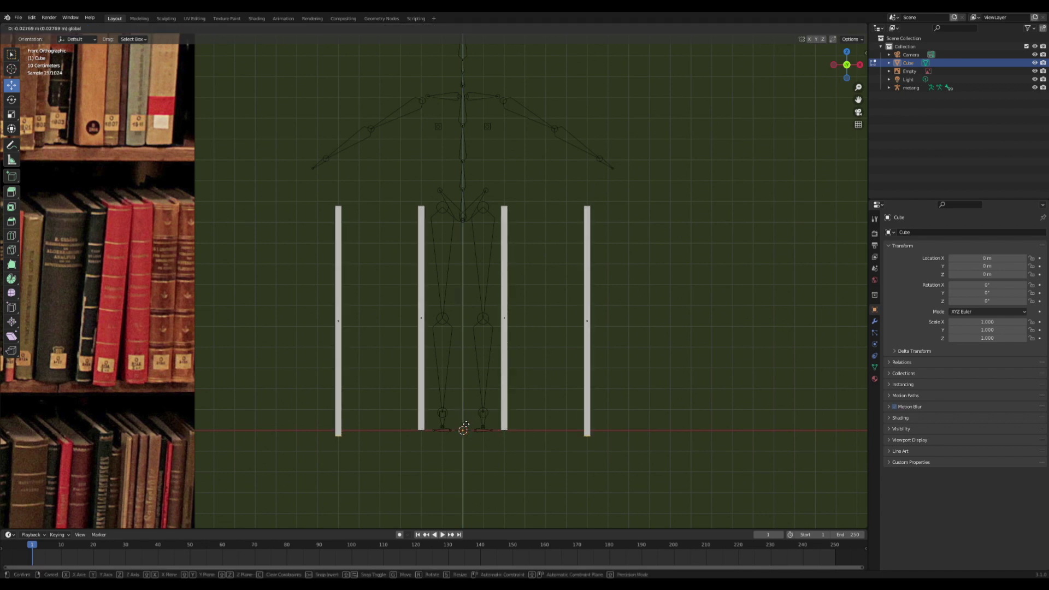
left_click(466, 425)
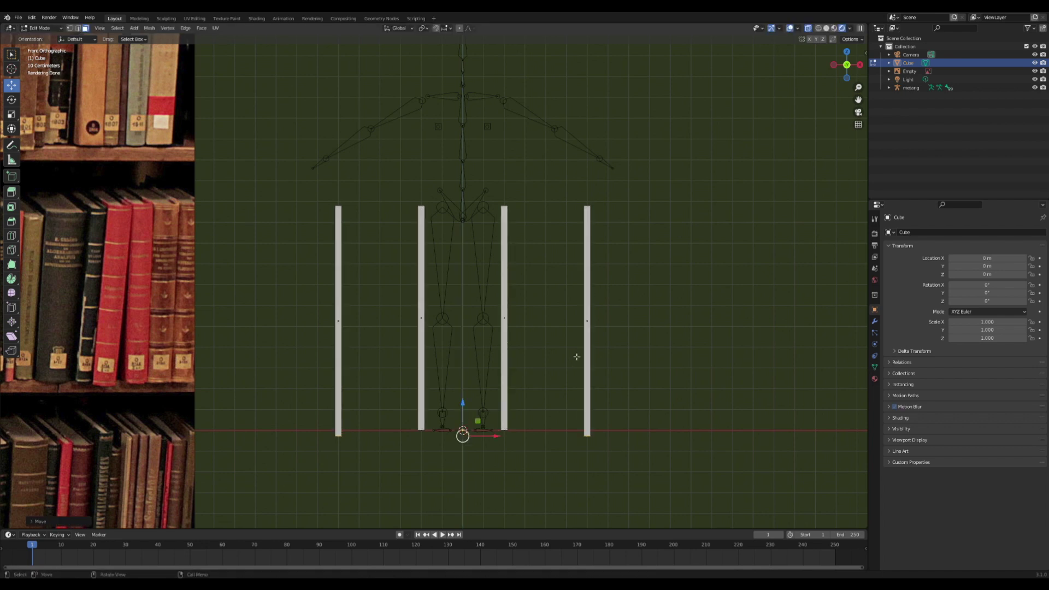
- Duplicate the inner positive-X panel, rotate the copy 90° to horizontal, and place it directly beneath the inner panels as the bottom board
left_click(509, 324)
key("l")
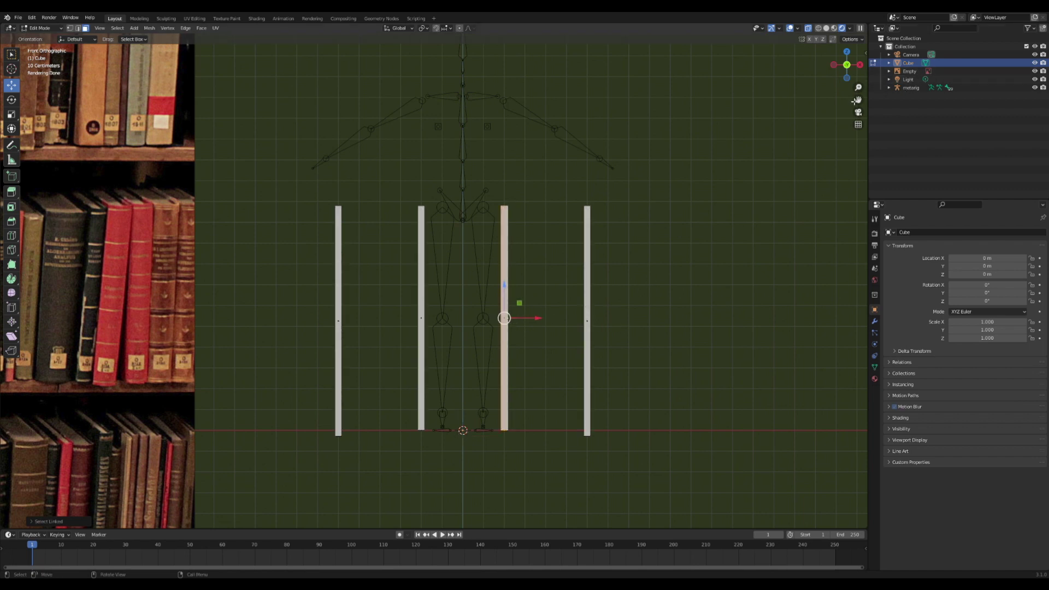
left_click_drag(859, 101, 857, 25)
scroll(707, 187, "up", 2)
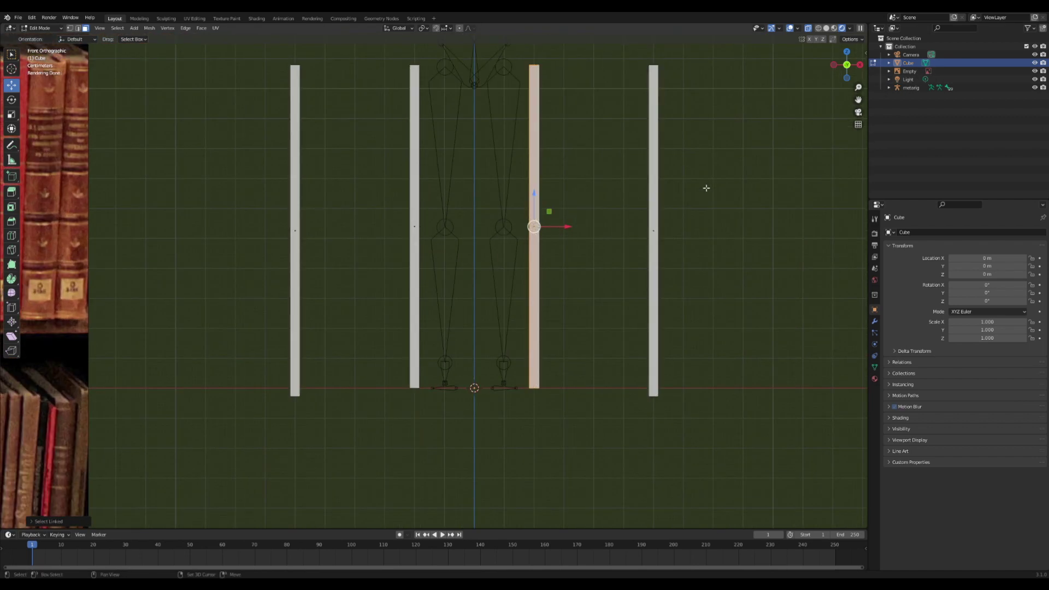
key("shift+d")
right_click(707, 188)
key("r")
left_click(523, 109, "ctrl")
key("g")
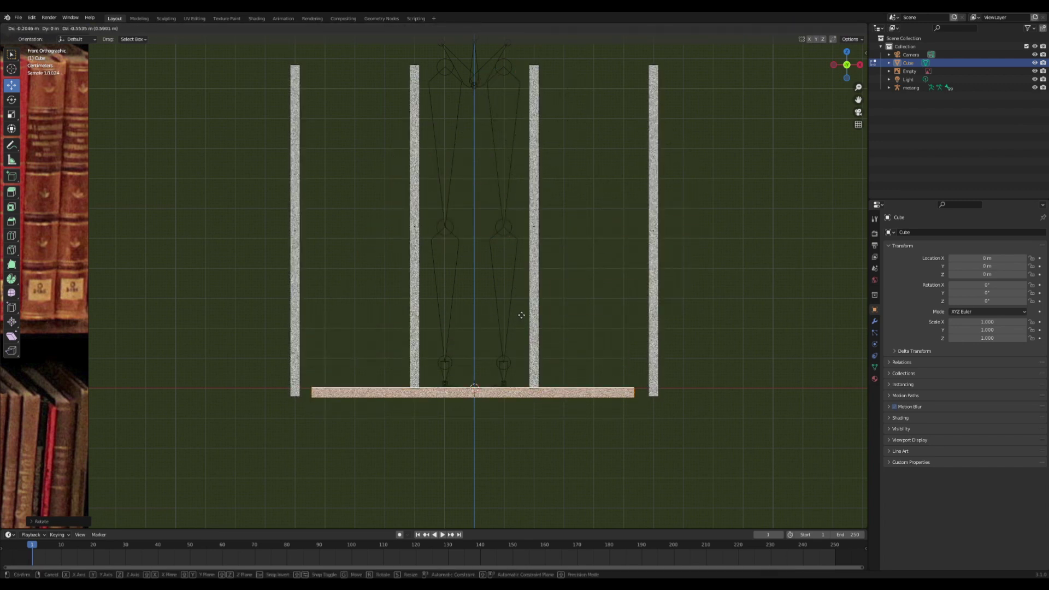
left_click(521, 315)
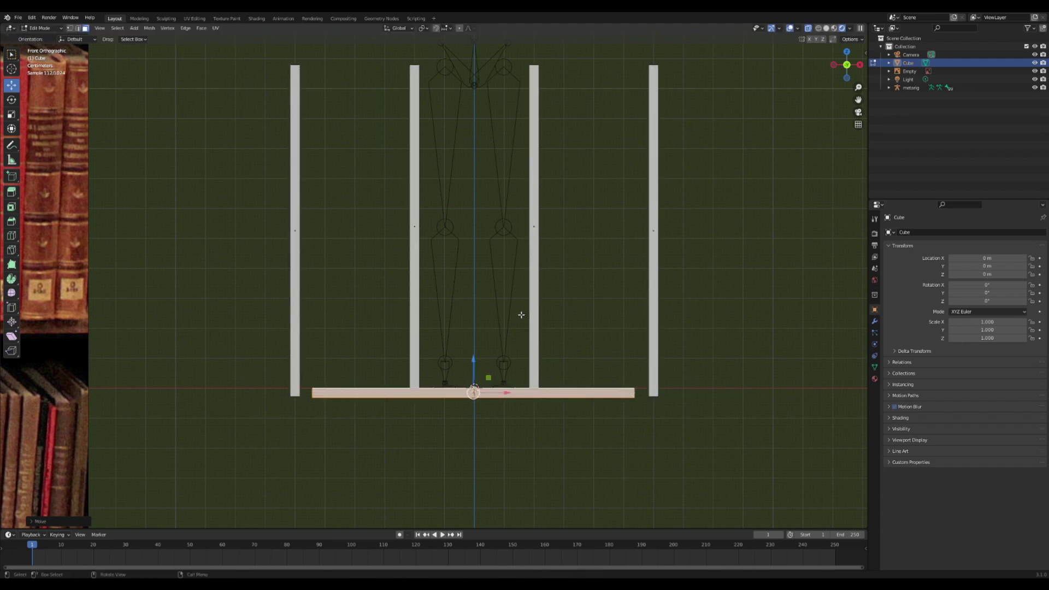
- Scale the bottom board along X by about 1.08 and nudge it along X to span between the outer panels
key("x")
left_click(641, 326)
key("ctrl+z")
key("s")
key("x")
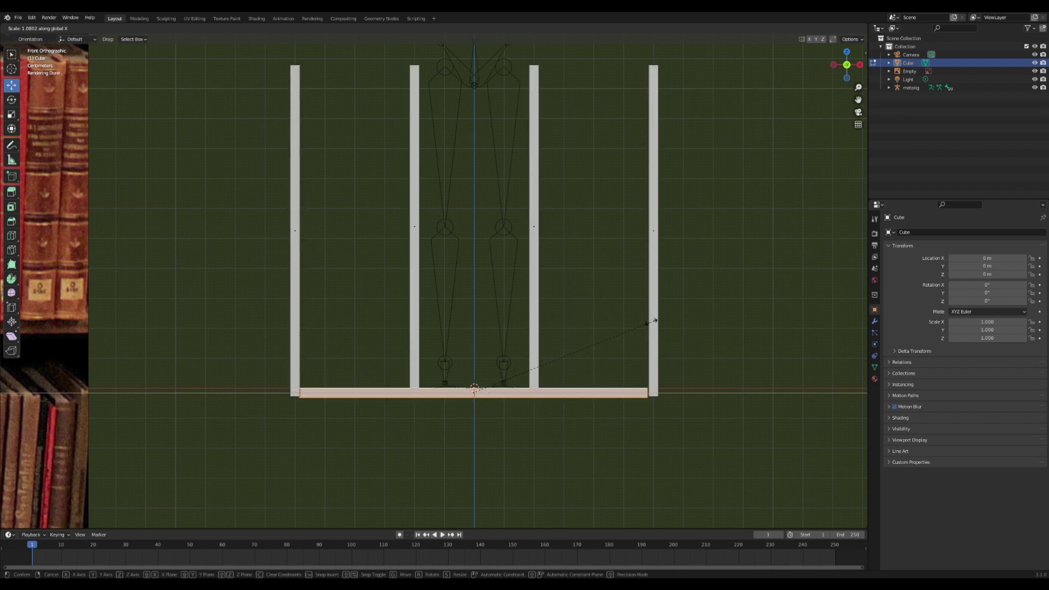
left_click(654, 323)
key("g")
key("x")
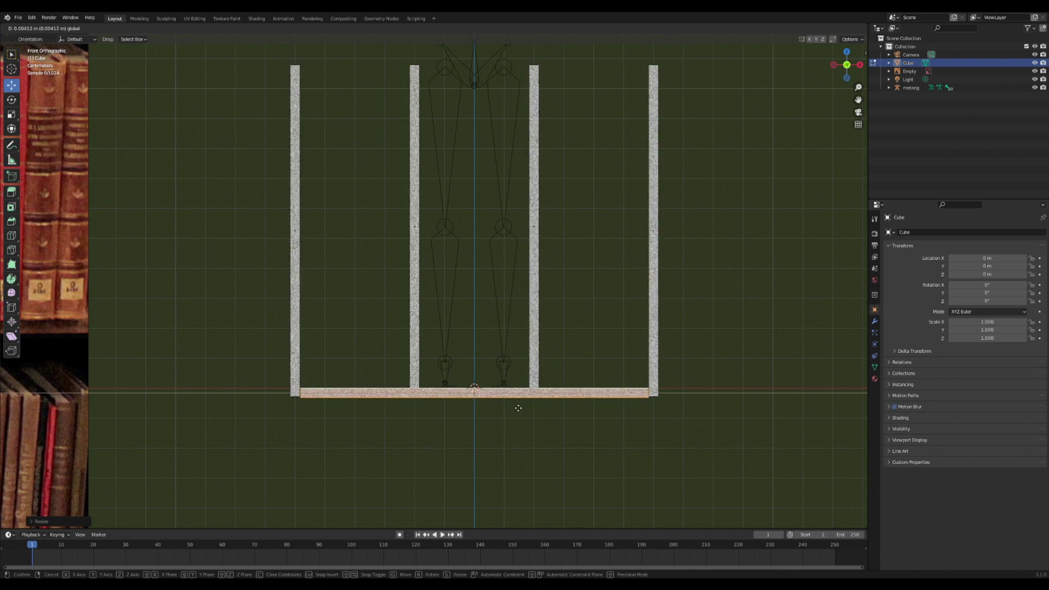
left_click(514, 406)
- Turn off X-ray, align the bottom board's underside with the outer panels' lower ends, and select the whole board
left_click(468, 398)
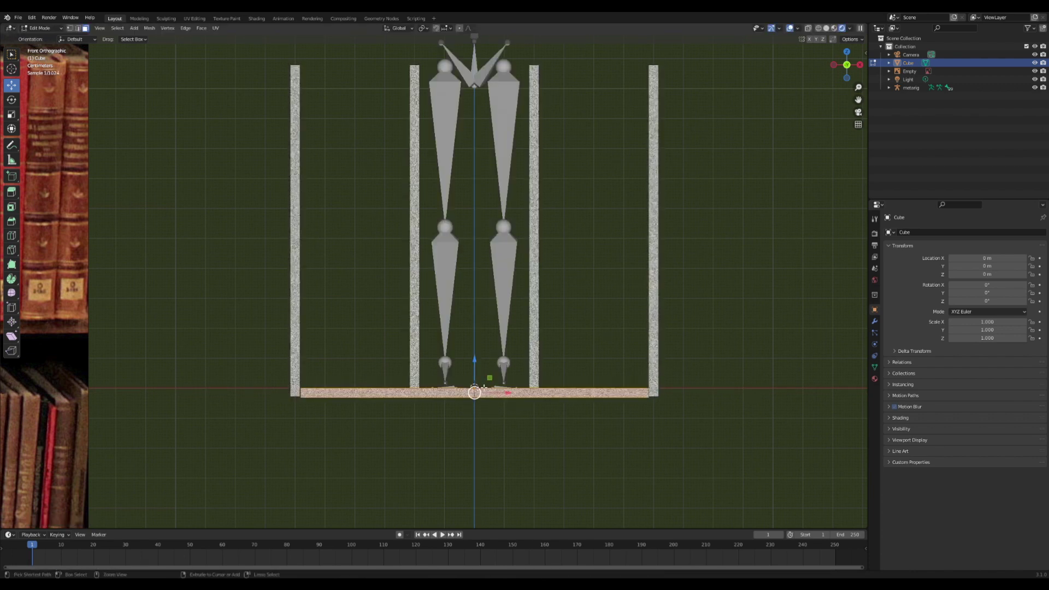
key("alt+z")
left_click_drag(492, 410, 476, 381)
key("alt+z")
key("alt+z")
key("l")
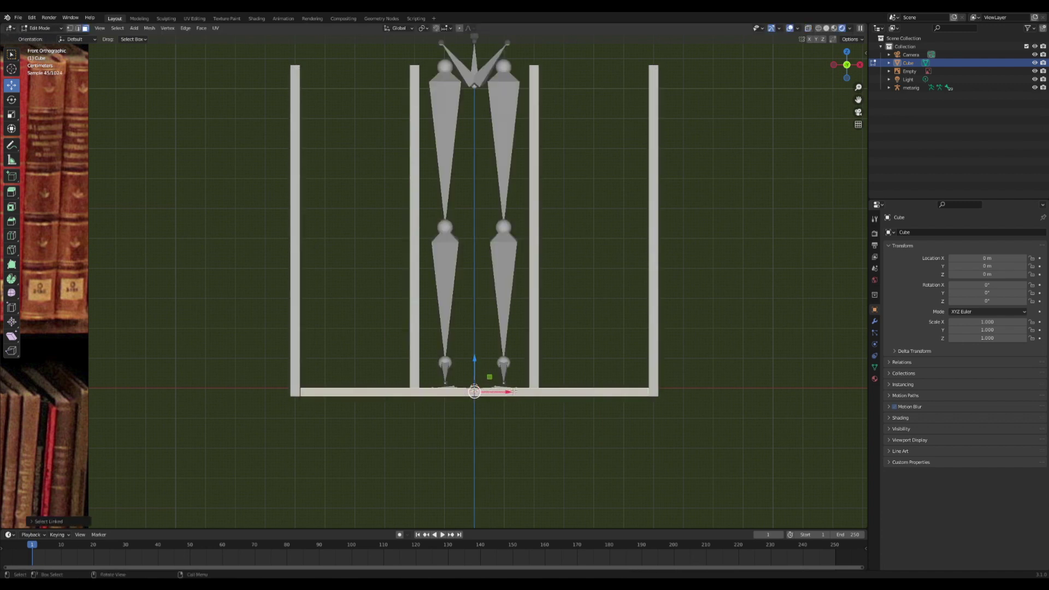
left_click_drag(514, 394, 514, 395)
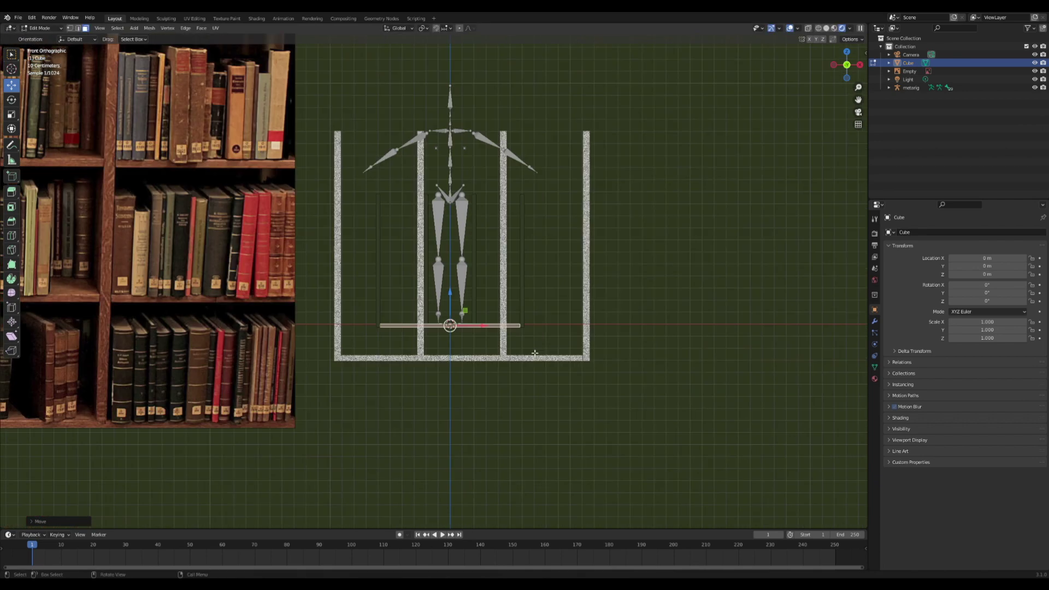
- In front view, duplicate the bottom board and raise the copy about 0.26 m along Z as a shelf
middle_click_drag(534, 354, 510, 321)
scroll(511, 321, "up", 8)
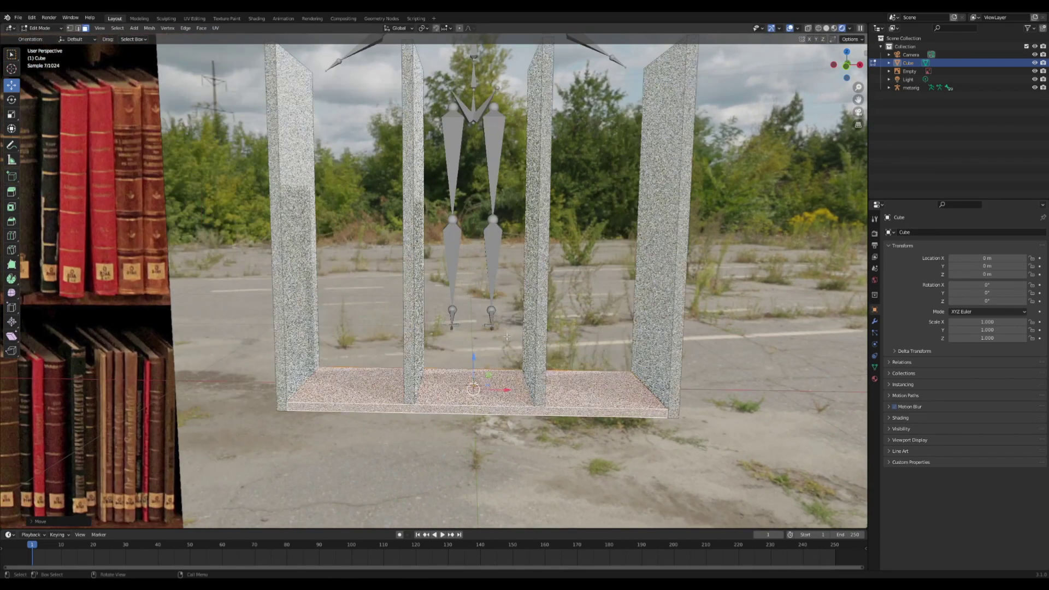
scroll(651, 346, "down", 3)
scroll(651, 346, "down", 6)
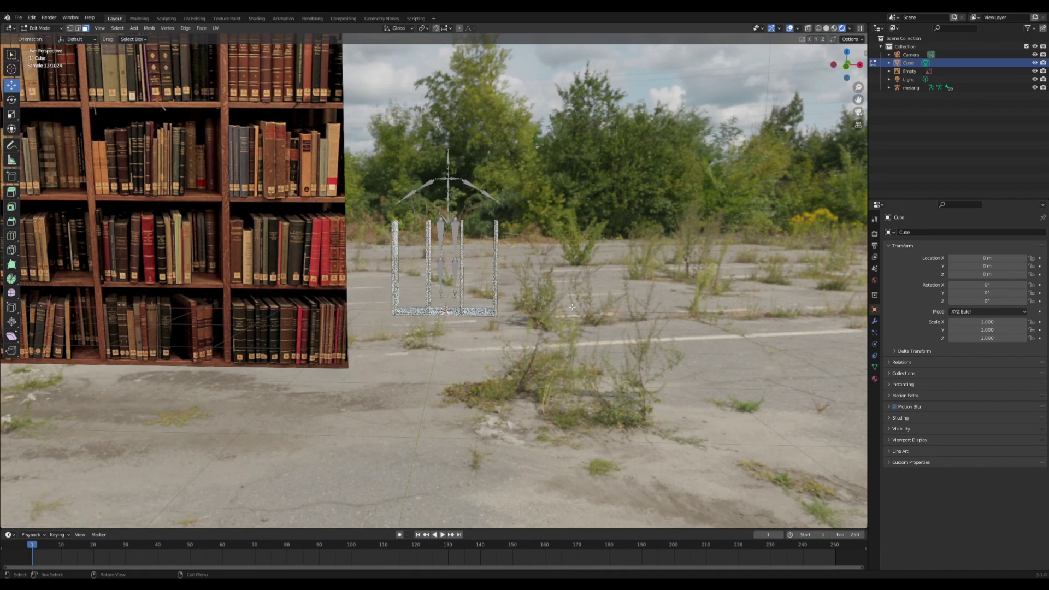
scroll(337, 307, "up", 3)
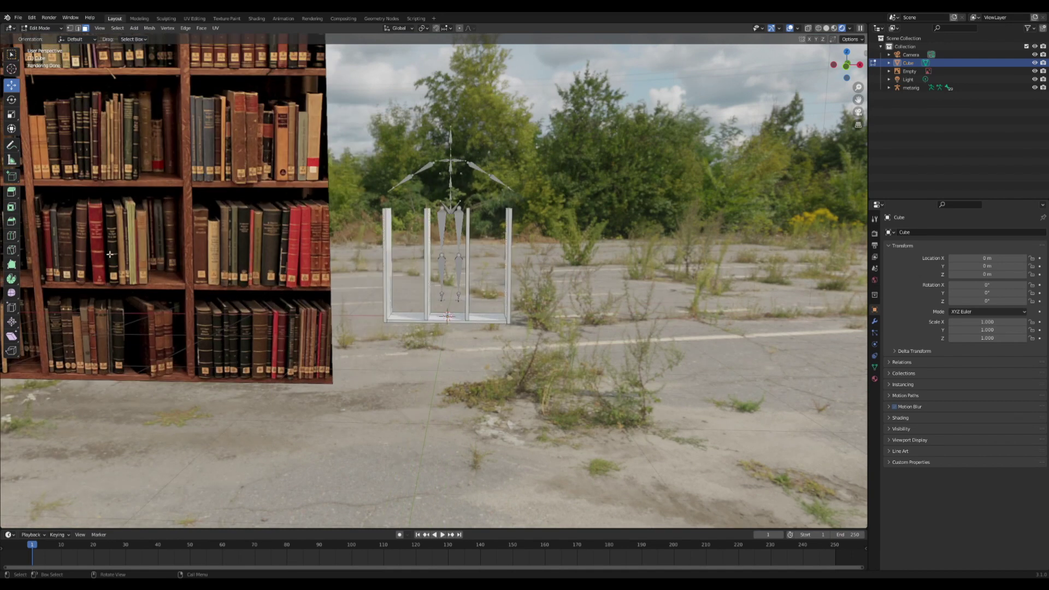
key("KP_1")
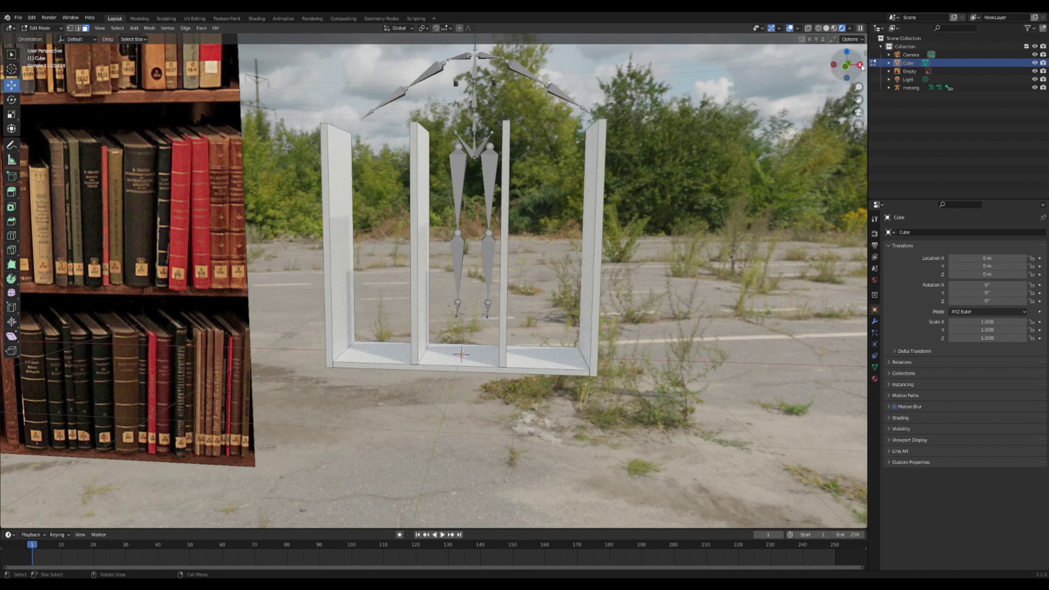
key("KP_5")
scroll(520, 391, "up", 5)
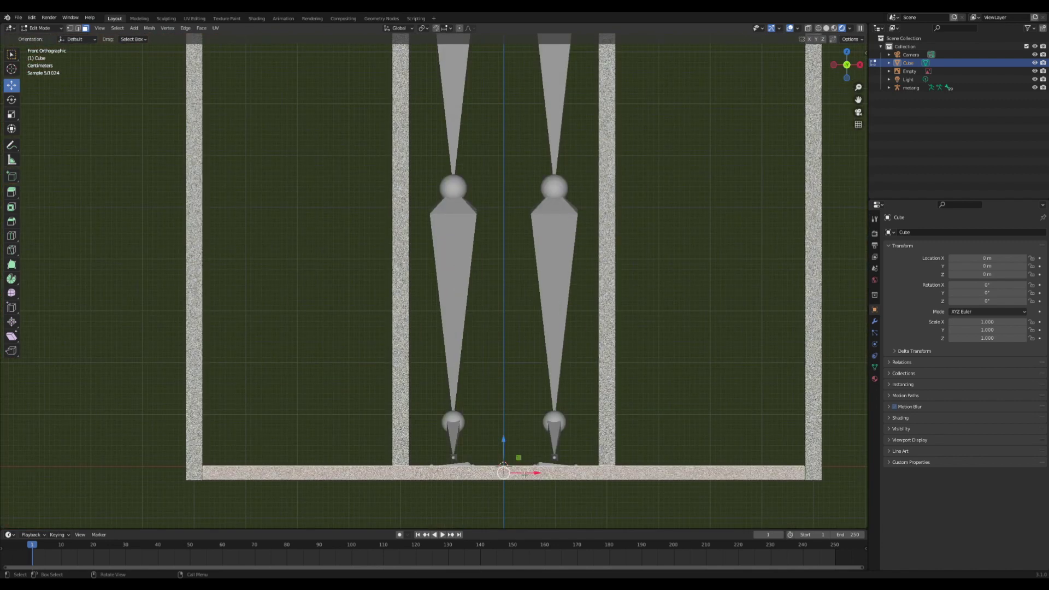
scroll(525, 474, "down", 3)
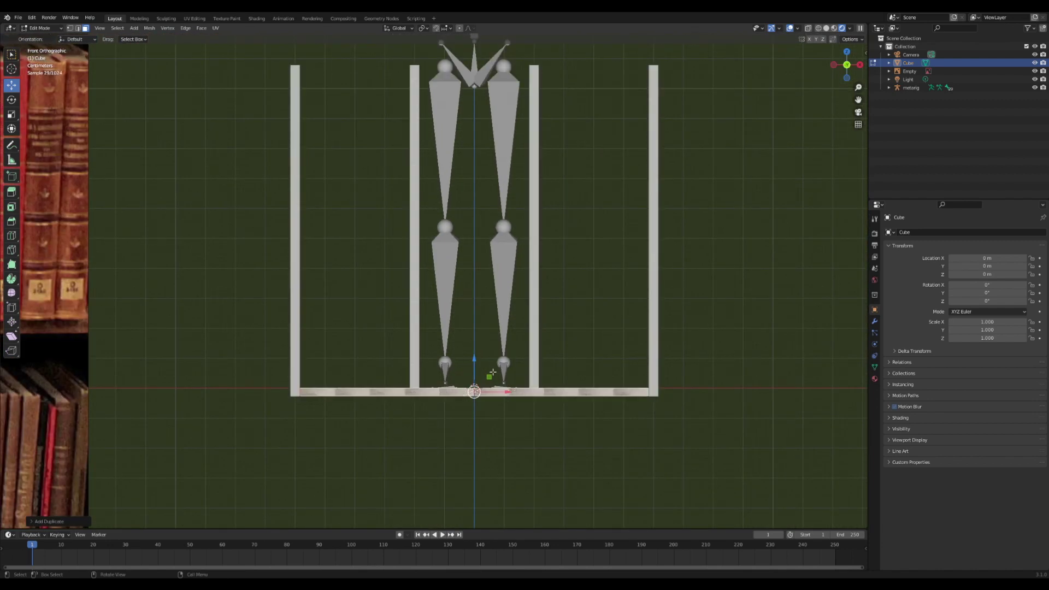
key("g")
key("z")
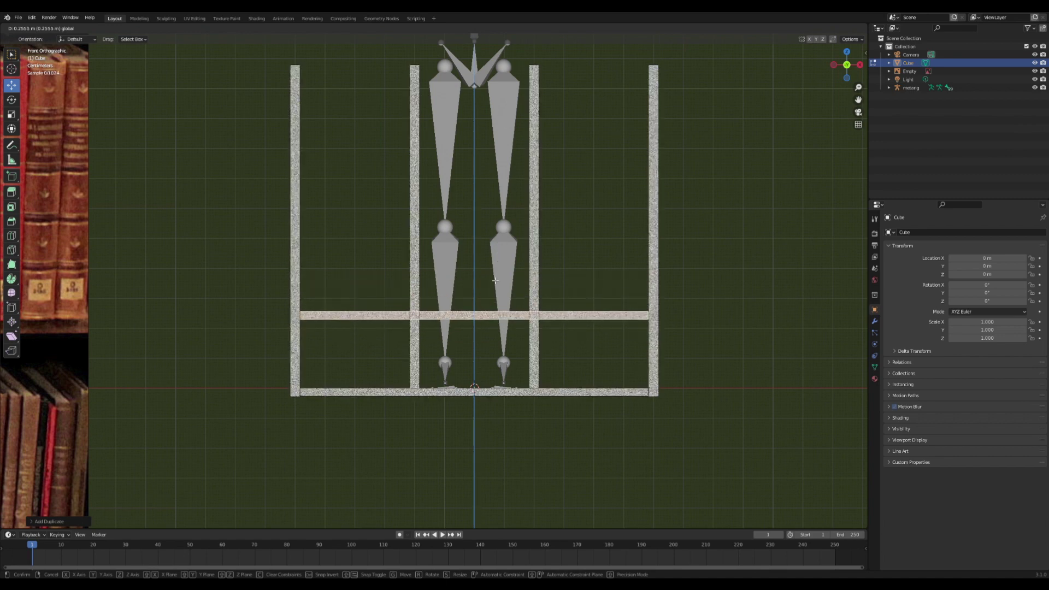
left_click(496, 280)
- Scale the new shelf along X to fit between the two inner panels and nudge it along Z
scroll(496, 280, "up", 2)
key("s")
key("x")
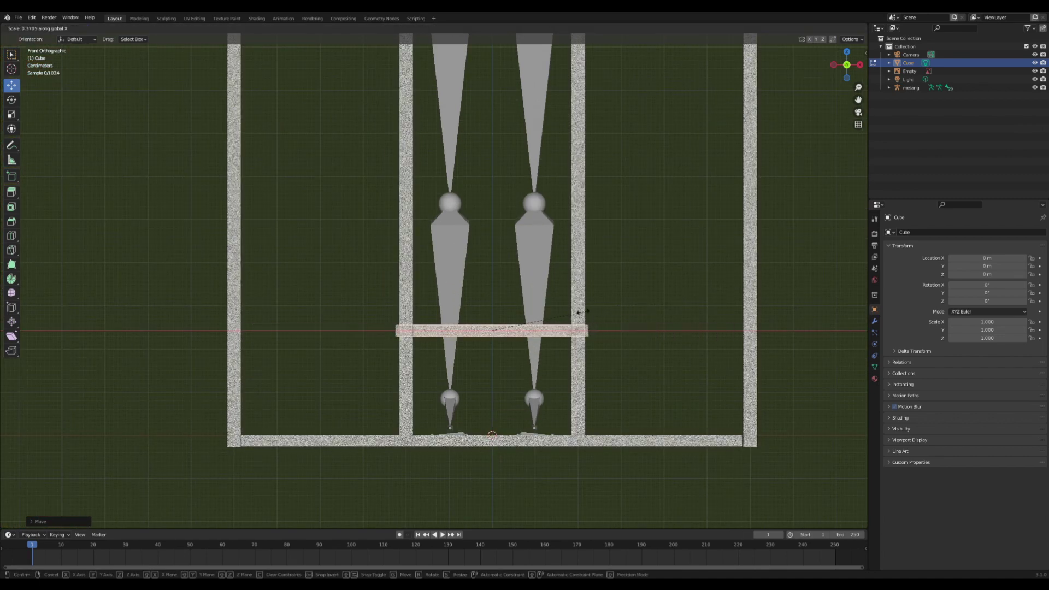
mouse_move(571, 315)
left_click(574, 314)
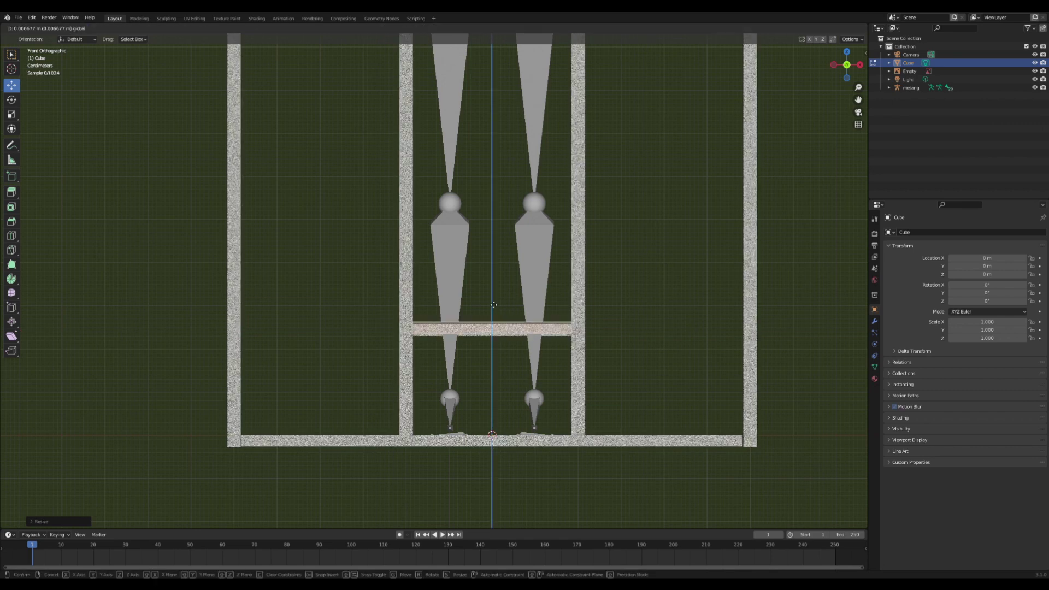
scroll(488, 292, "down", 8)
scroll(487, 293, "down", 2)
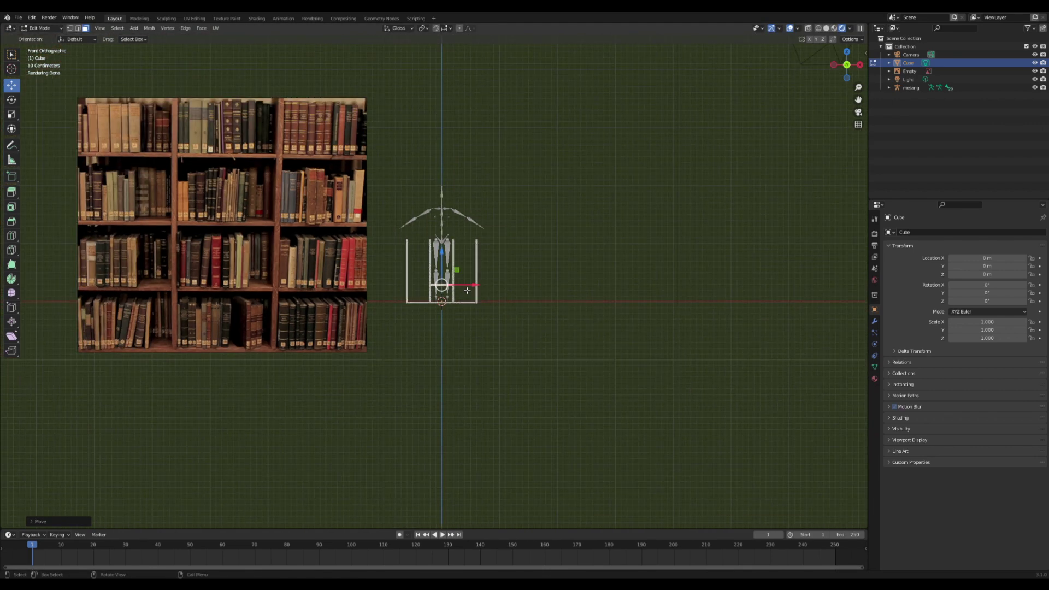
scroll(467, 291, "up", 8)
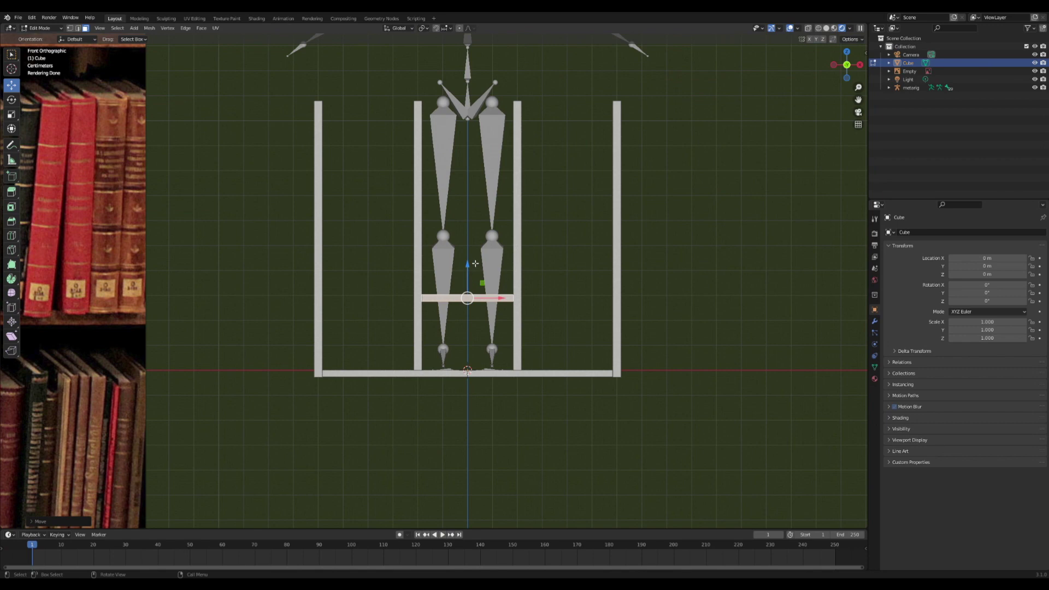
- Scale the shelf along Z to make it thinner than the bottom board
scroll(474, 260, "down", 4)
scroll(528, 231, "up", 2)
key("s")
key("z")
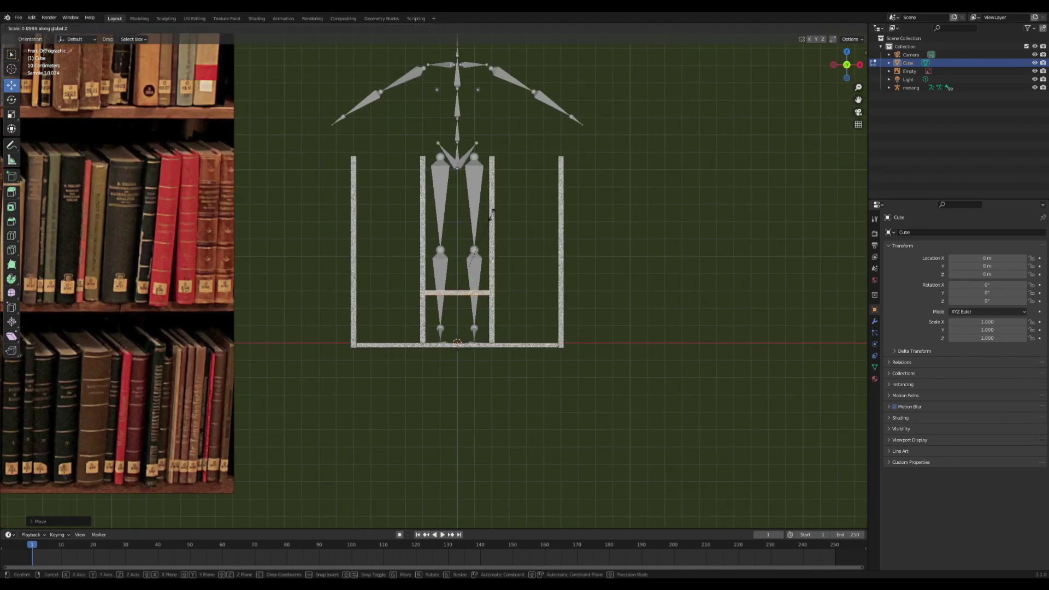
left_click(476, 238)
scroll(469, 251, "up", 4)
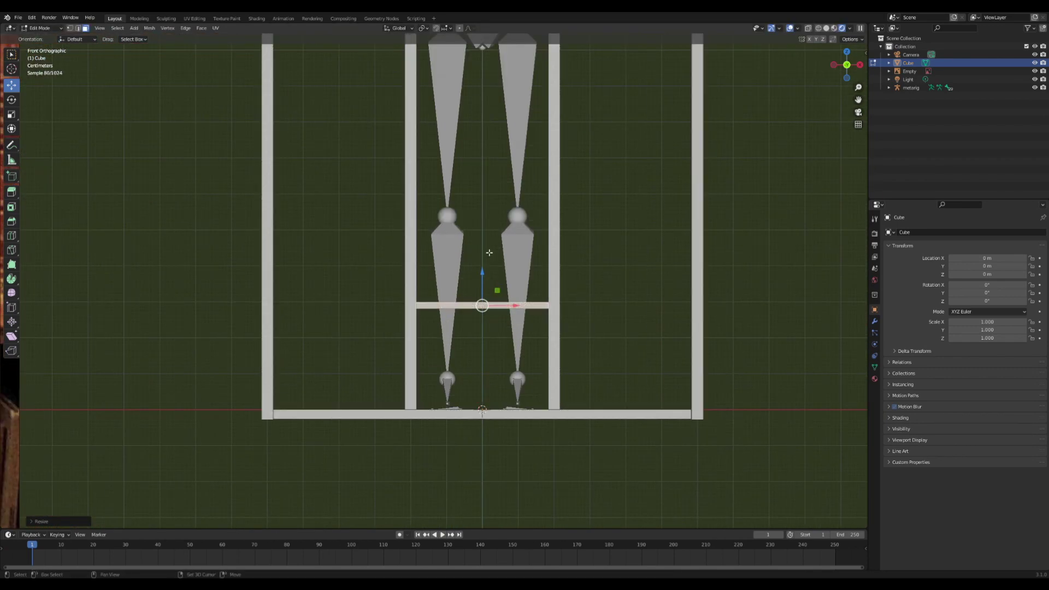
- Duplicate the middle bay's shelf twice upward along Z and adjust the copies' heights for even spacing
key("shift+d")
right_click(490, 262)
left_click_drag(482, 273, 506, 161)
scroll(501, 194, "down", 4)
key("shift+d")
right_click(501, 194)
left_click_drag(458, 212, 477, 166)
scroll(485, 167, "up", 2)
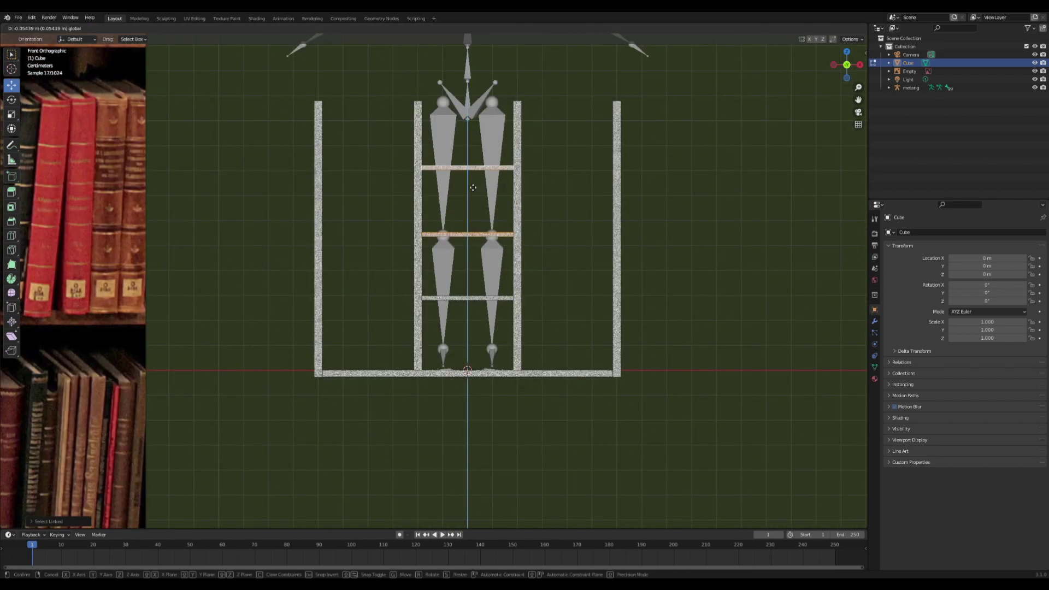
key("g")
key("z")
- Duplicate the middle bay's three shelves into both outer bays and fit the copies between the panels along X
key("shift+d")
right_click(477, 172)
left_click_drag(500, 234, 400, 238)
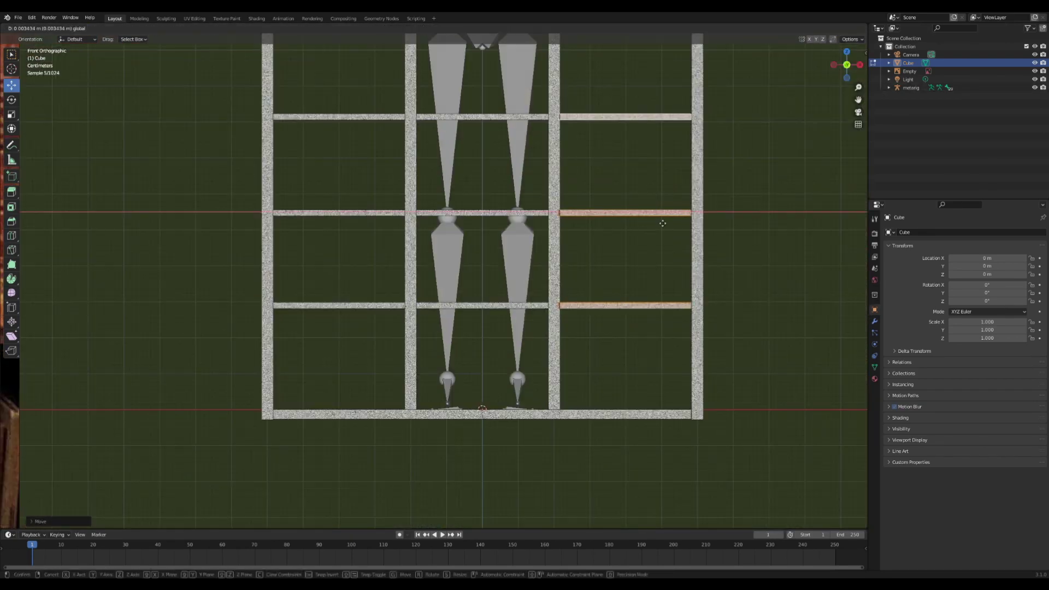
left_click_drag(662, 224, 663, 223)
- Deselect the shelves, return to Object Mode and save the file
scroll(626, 250, "down", 5)
middle_click_drag(662, 223, 596, 252)
left_click(626, 250)
scroll(626, 250, "down", 1)
scroll(596, 251, "up", 3)
key("Tab")
scroll(573, 238, "up", 2)
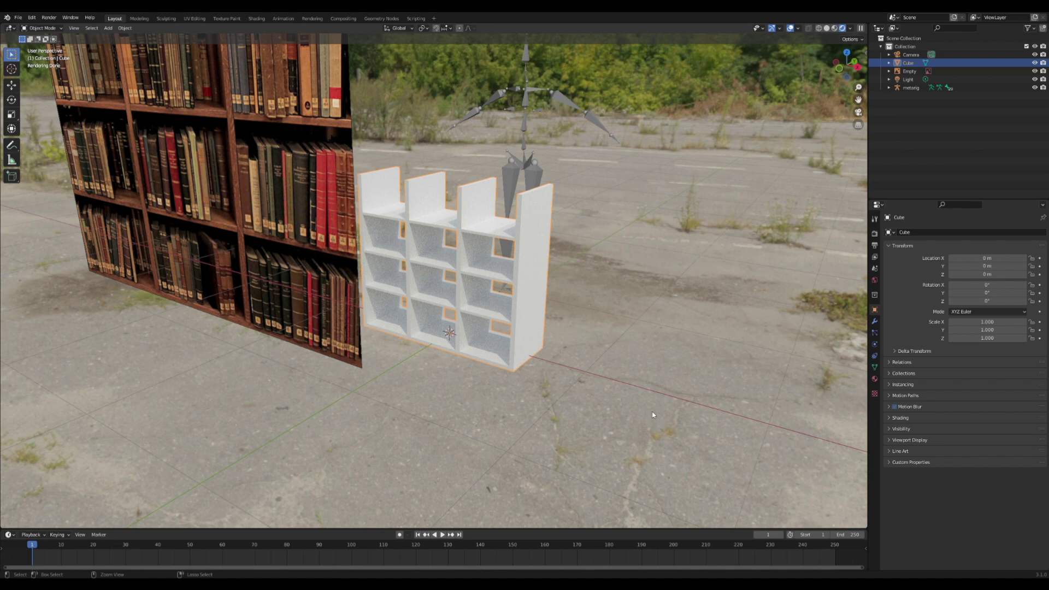
key("ctrl+s")
- Select the front faces of all nine shelves and push them slightly back behind the uprights' front edges
scroll(559, 243, "up", 3)
middle_click_drag(559, 222, 535, 242)
scroll(536, 242, "up", 1)
key("Tab")
left_click(337, 148)
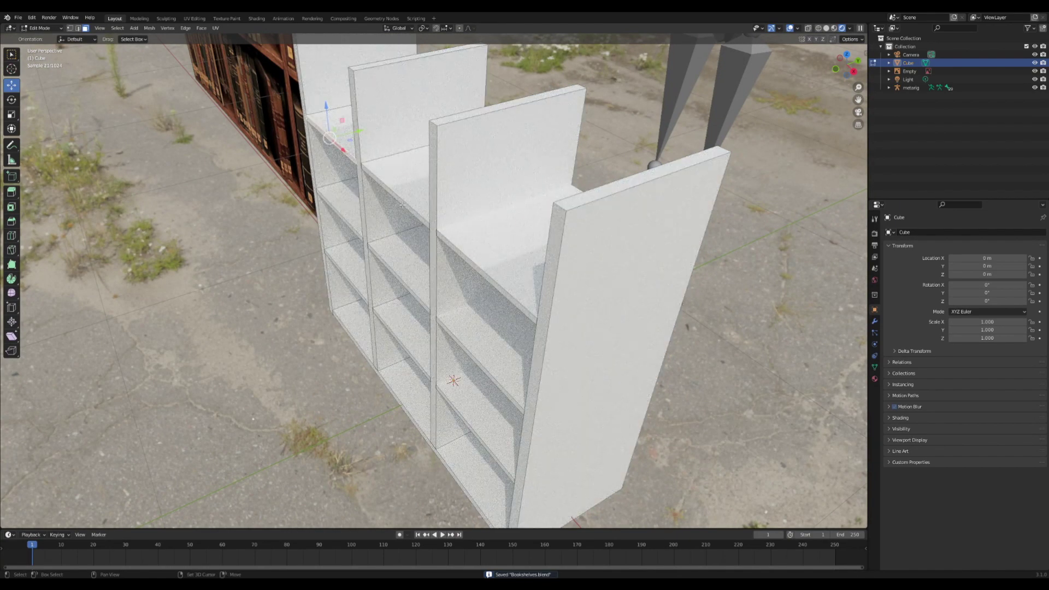
left_click(478, 268)
left_click(353, 231, "shift")
left_click(400, 280, "shift")
left_click(474, 361, "shift")
left_click(469, 428, "shift")
left_click(399, 341, "shift")
left_click(346, 295, "alt+shift")
key("ctrl+z")
left_click(358, 291, "shift")
left_click_drag(425, 268, 435, 262)
scroll(435, 263, "down", 4)
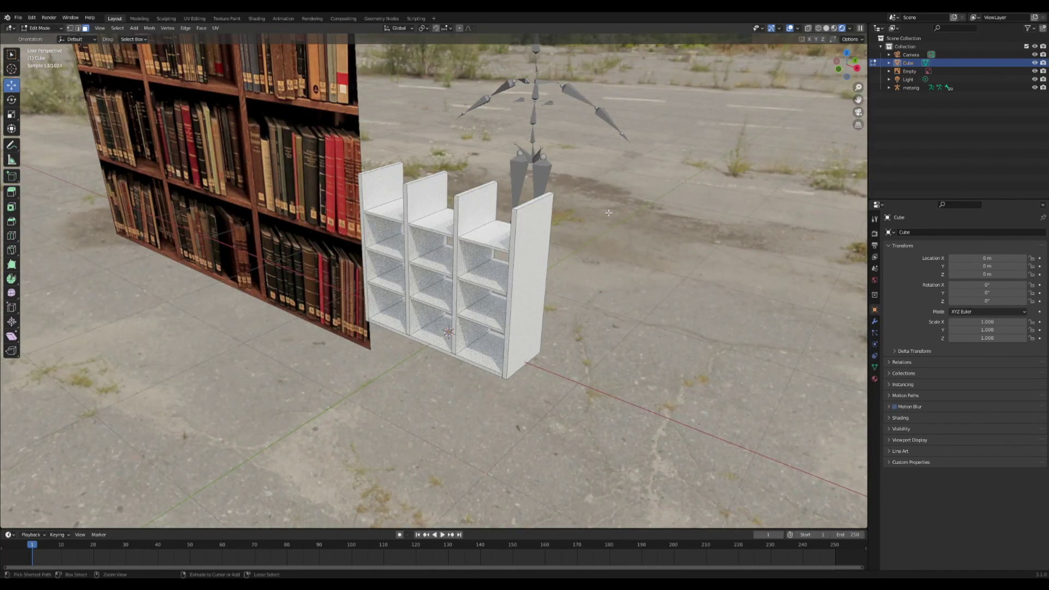
- Save the file again and leave Edit Mode
key("ctrl+s")
key("Tab")
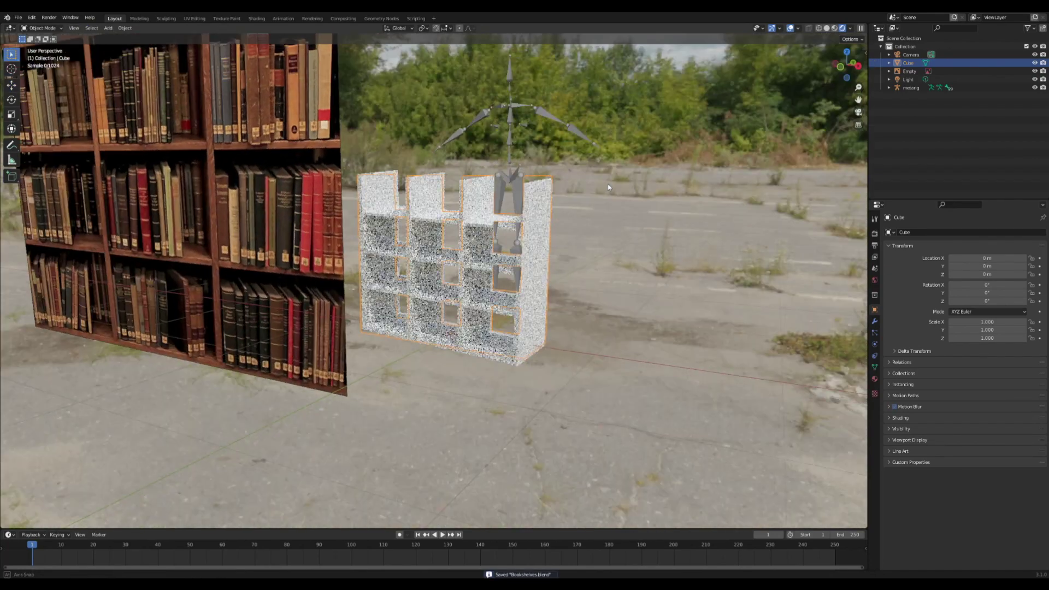
middle_click_drag(608, 188, 611, 181)
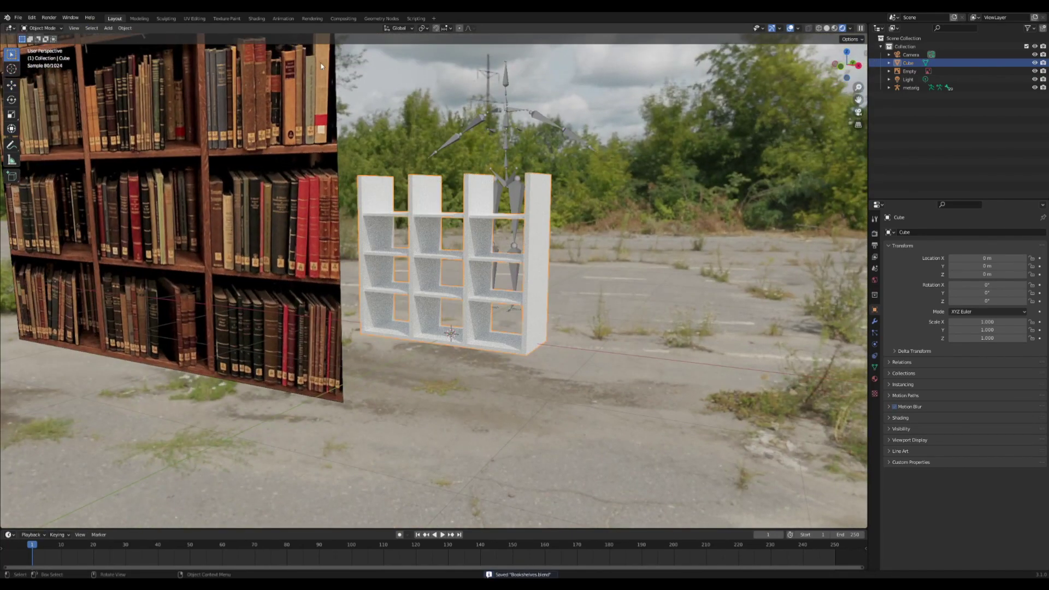
- In the Shading workspace, show the bookshelf's object material and rename it Wood
left_click(256, 19)
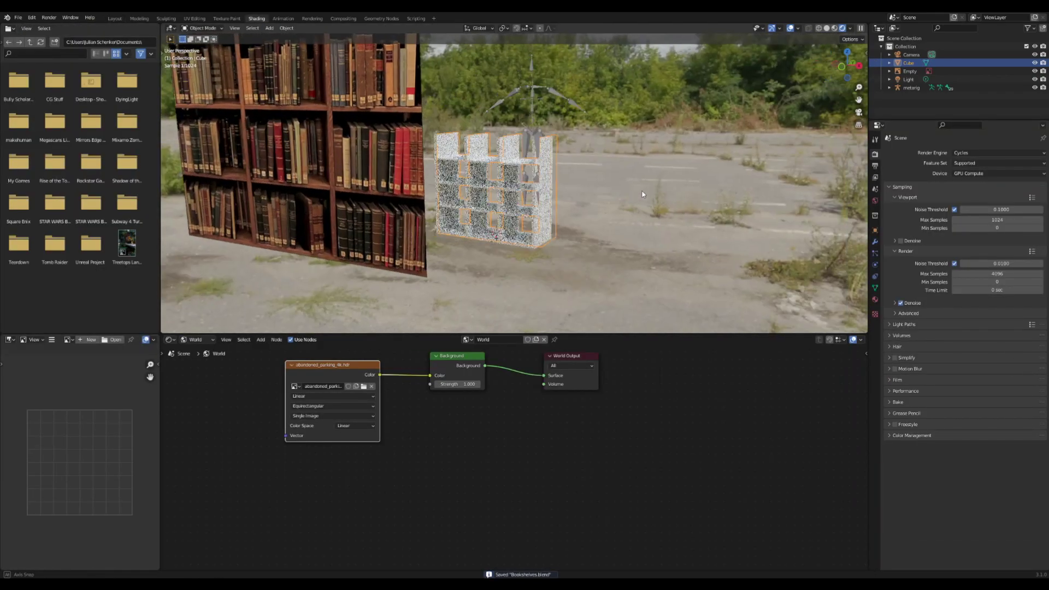
left_click(195, 340)
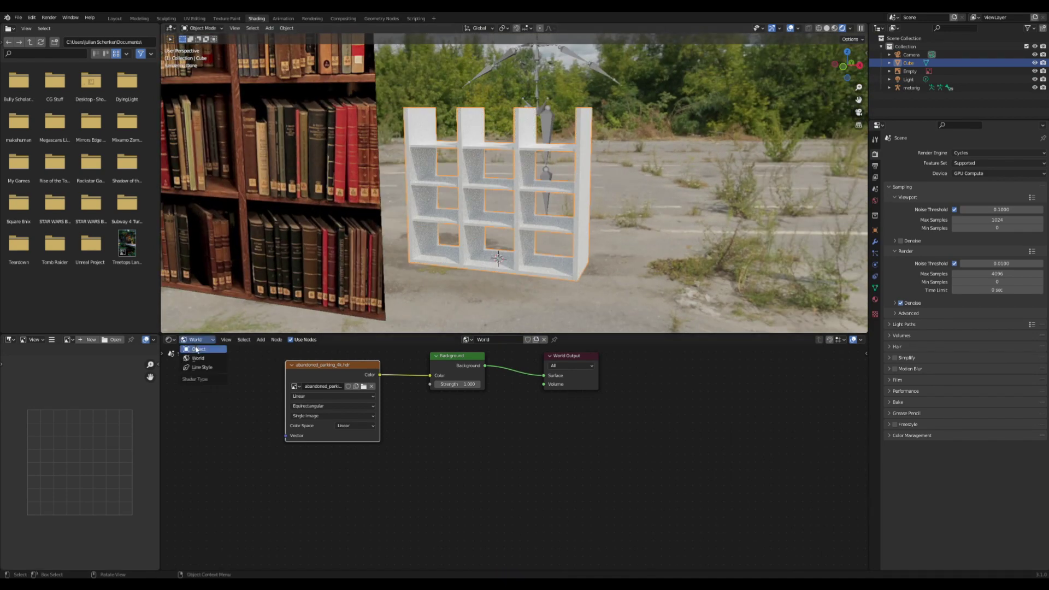
left_click(197, 349)
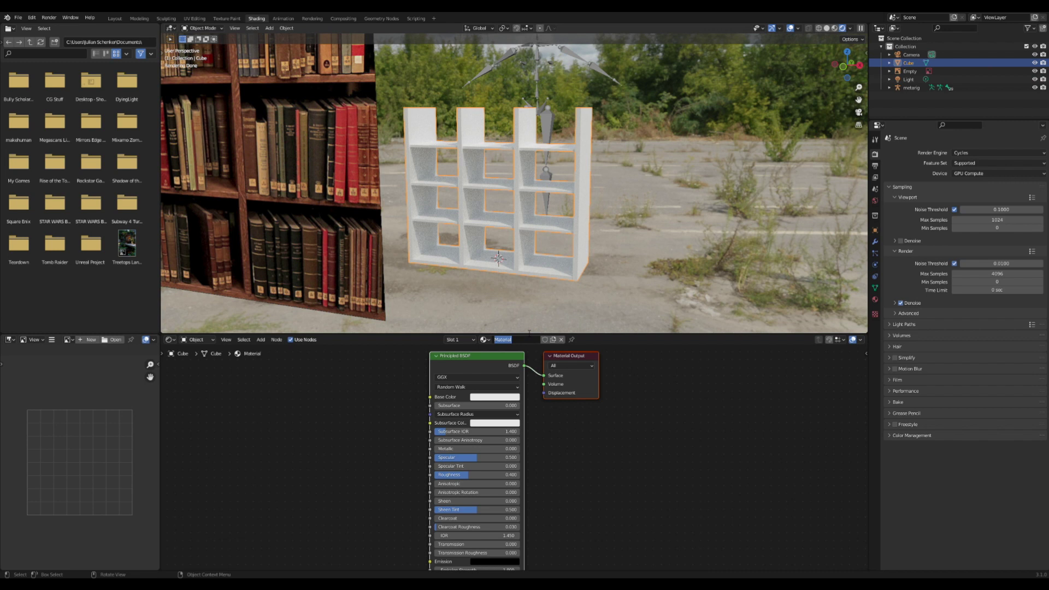
type("ood")
key("Return")
- Bring in the Old Books.jpg image as a texture node and connect its Color to the Principled BSDF's Base Color
left_click(304, 557)
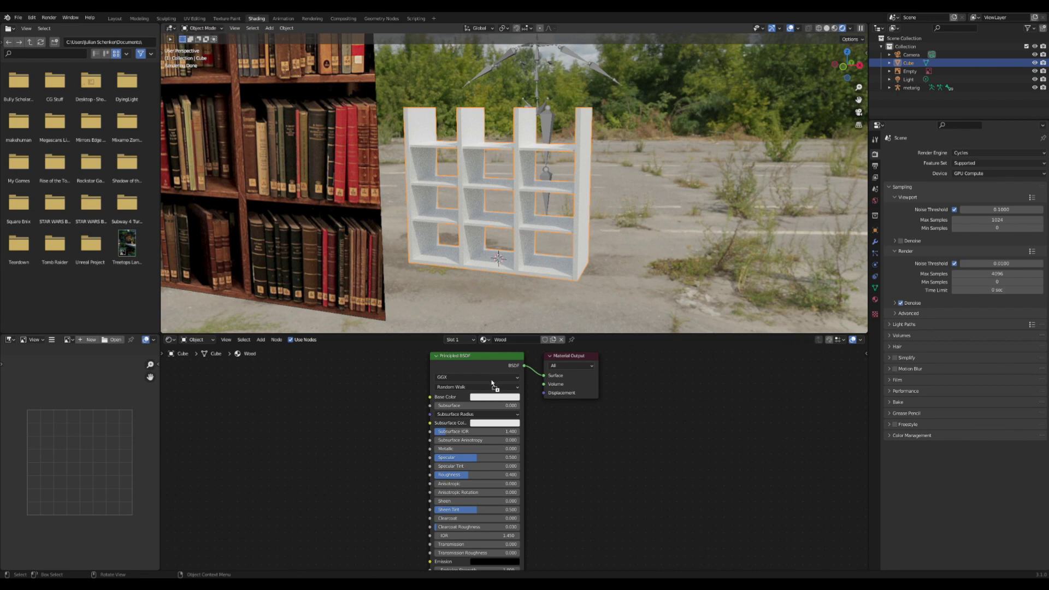
left_click_drag(493, 389, 223, 404)
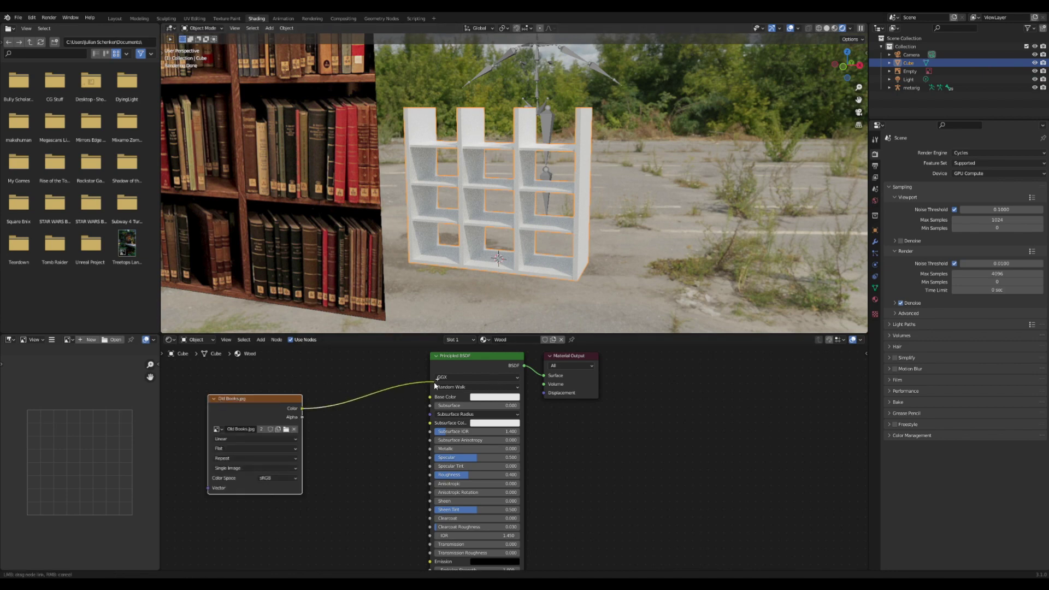
left_click_drag(436, 386, 431, 397)
left_click_drag(244, 391, 277, 400)
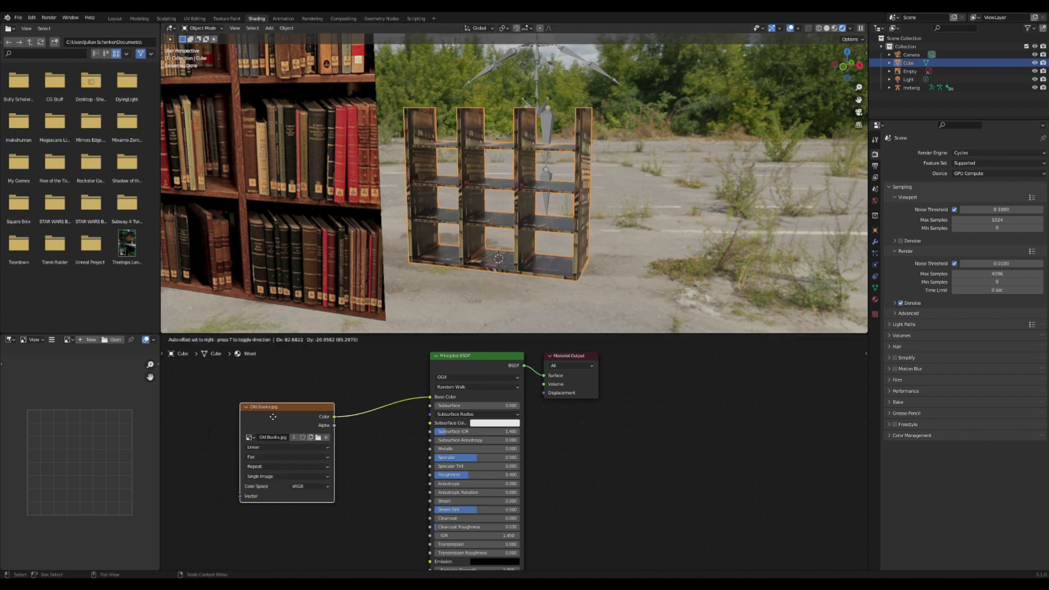
- In front view, select the whole bookshelf mesh and unwrap it with Project from View
left_click(845, 66)
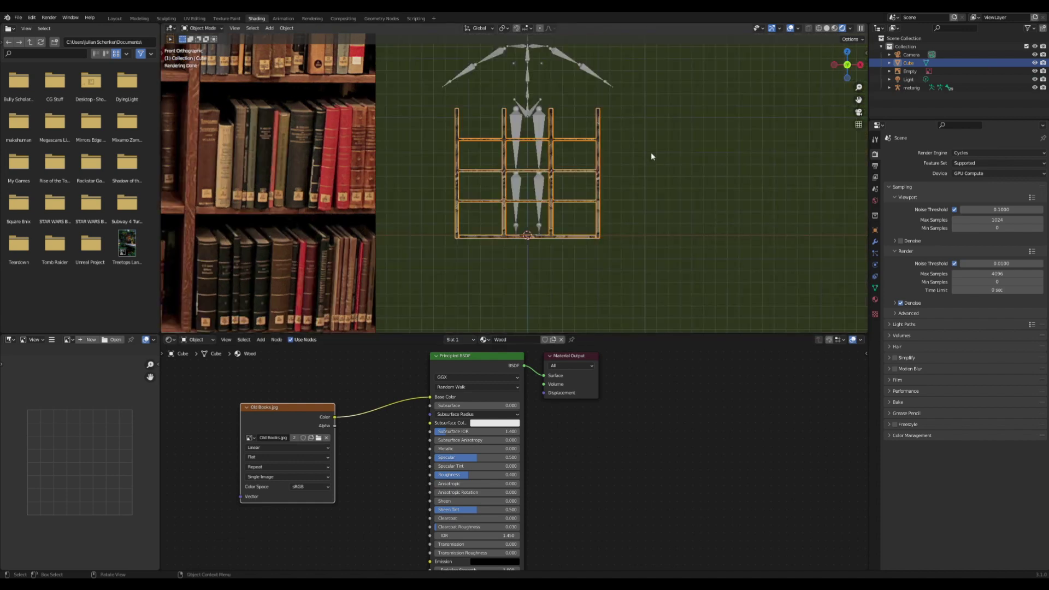
scroll(422, 173, "down", 4)
scroll(573, 150, "up", 5)
key("Tab")
key("a")
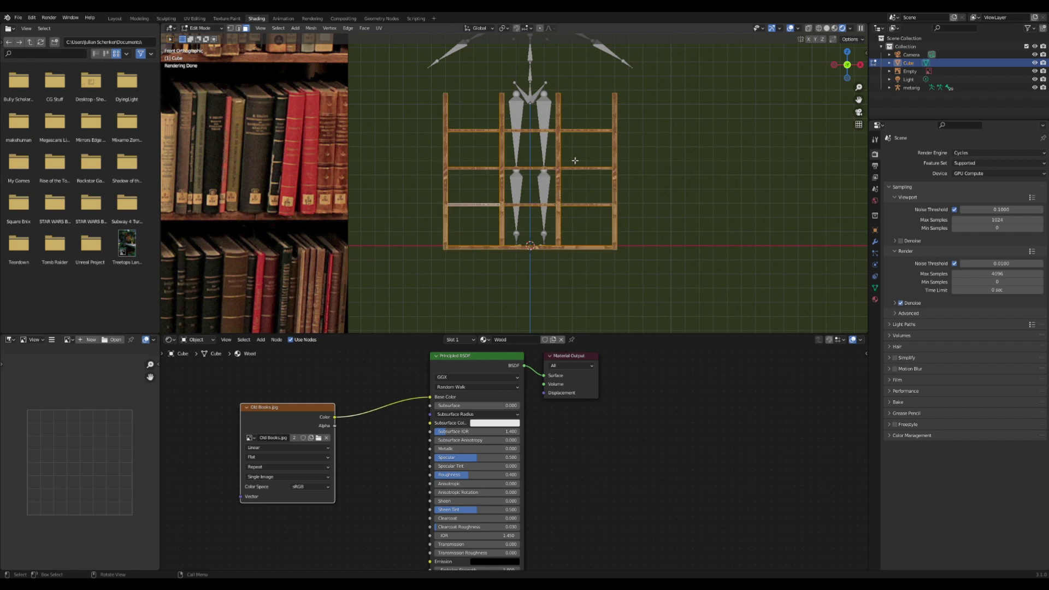
key("u")
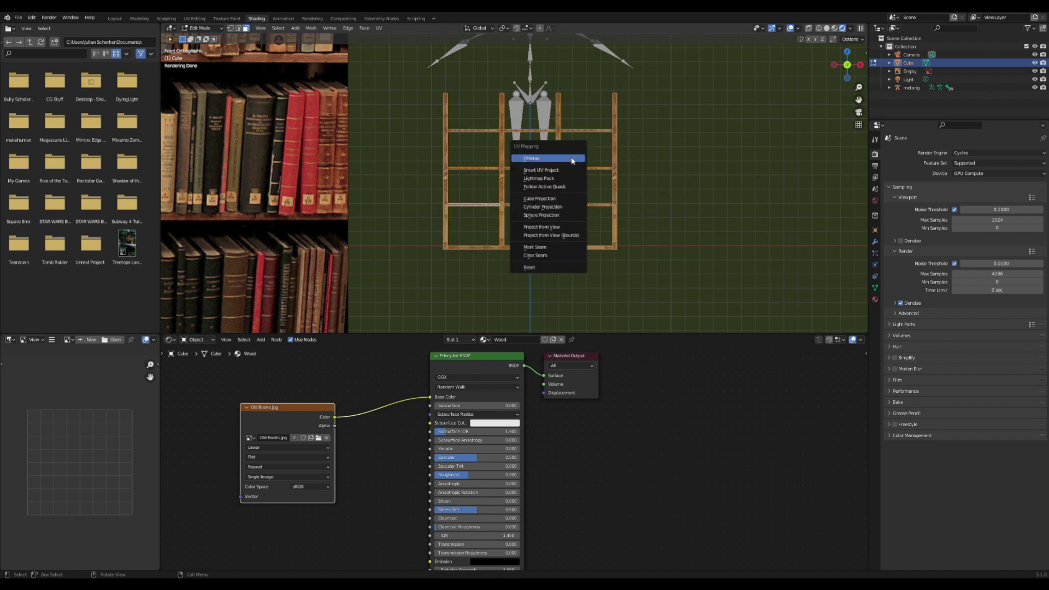
left_click(555, 227)
key("Tab")
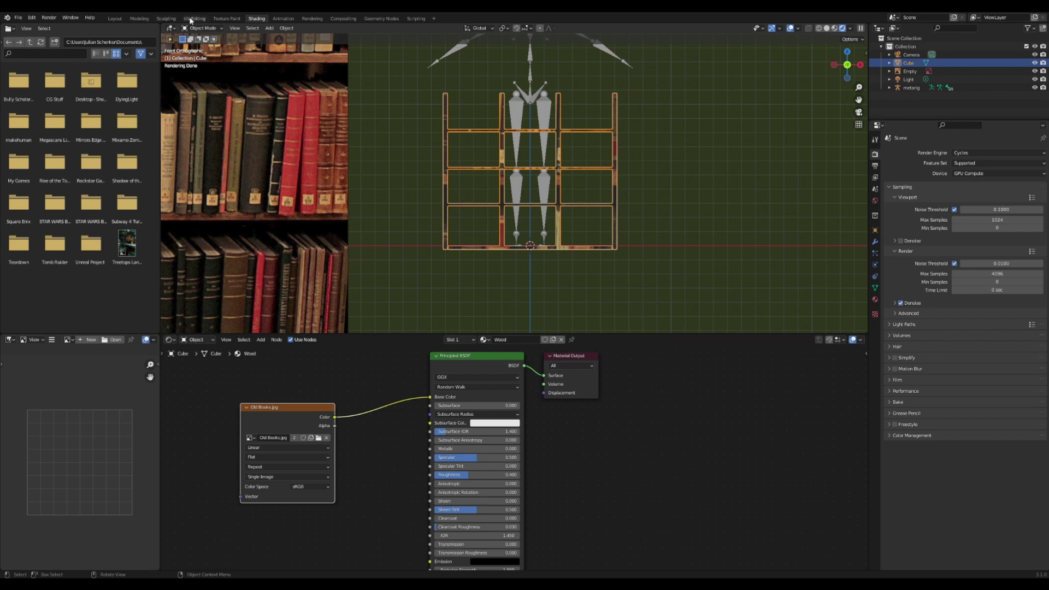
- Switch to the UV Editing workspace, set Material Preview shading and fit the whole book image in view
left_click(194, 18)
scroll(662, 223, "up", 5)
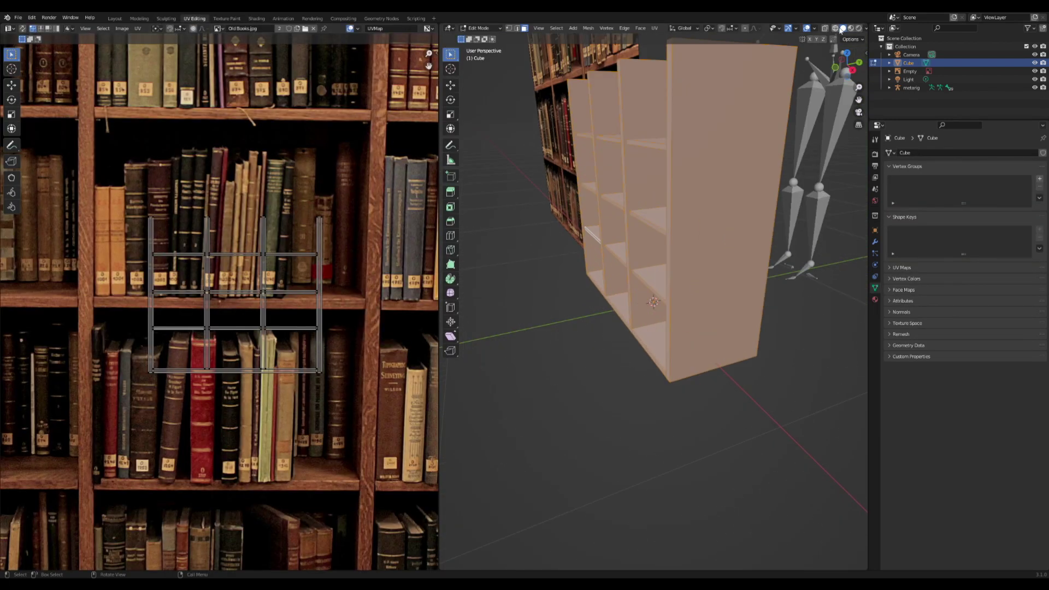
left_click(852, 29)
middle_click_drag(750, 126, 790, 126)
key("Home")
scroll(306, 219, "up", 3)
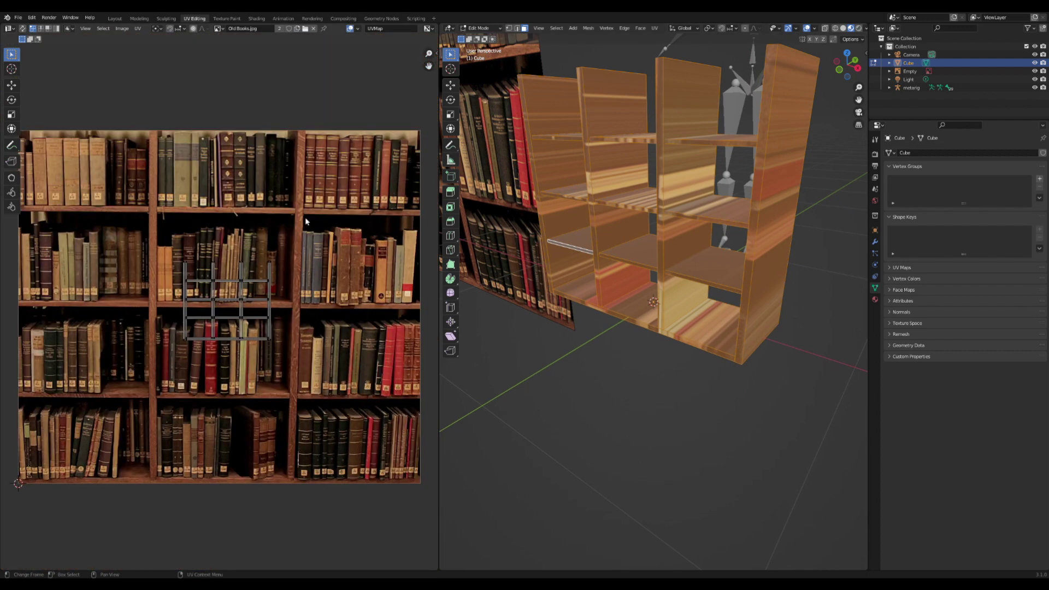
- Select the front faces of the four uprights and stack their UV strips on top of each other
left_click(754, 217)
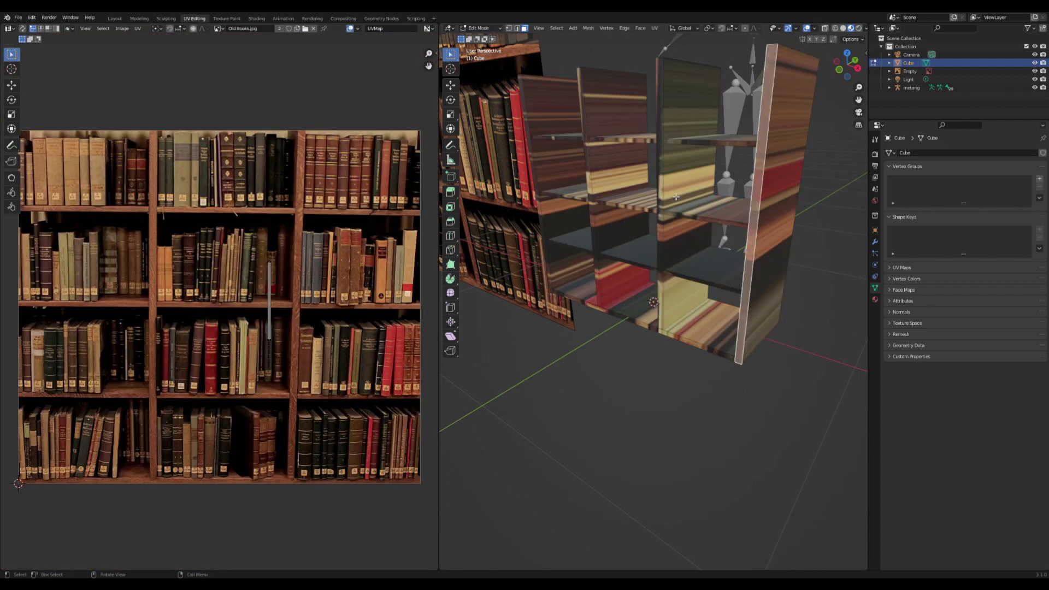
left_click(538, 181, "shift")
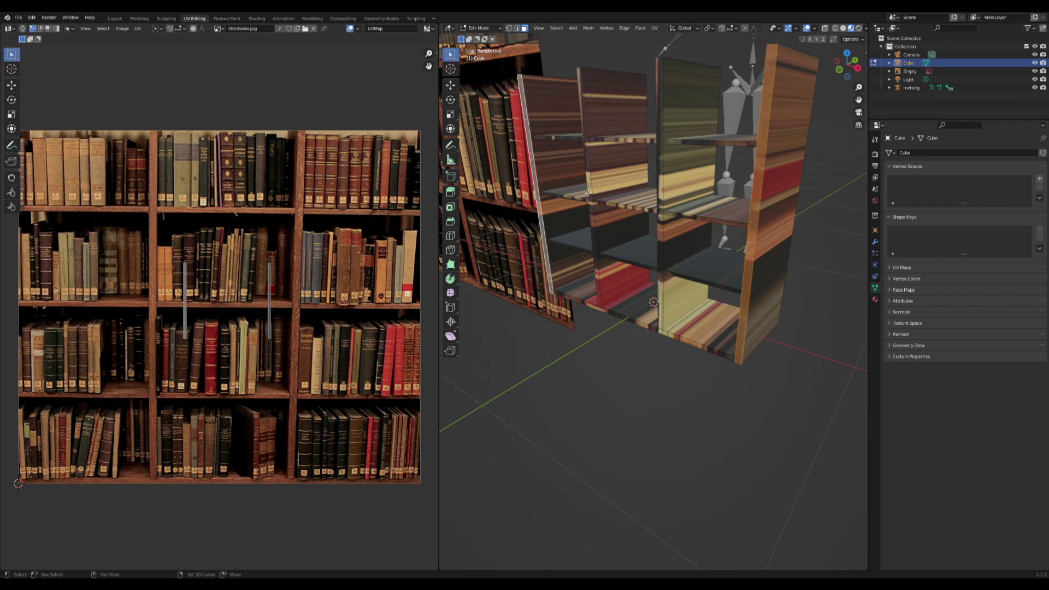
left_click(593, 192, "shift")
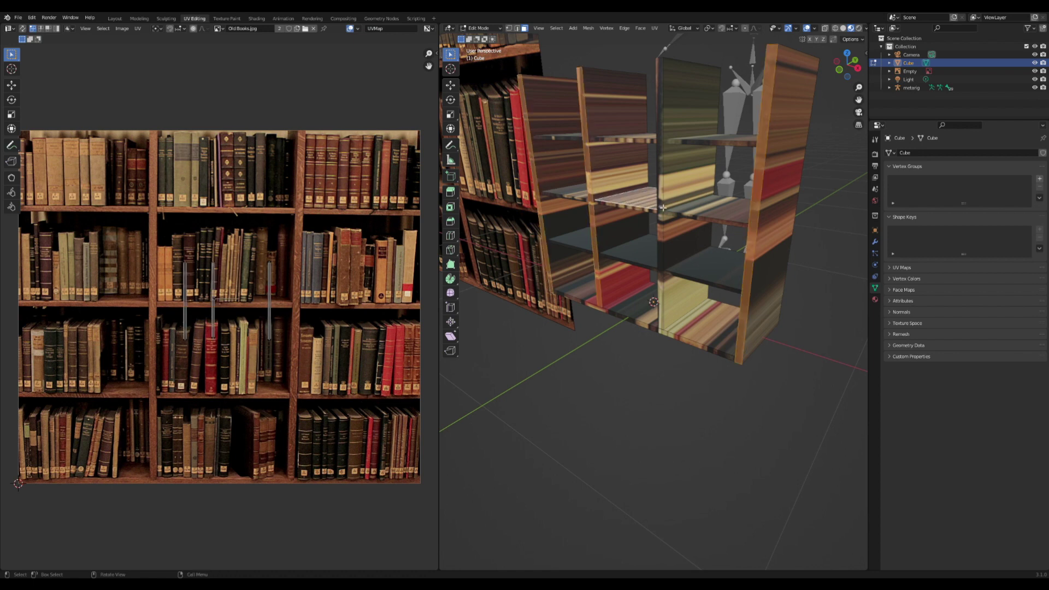
left_click(659, 206, "shift")
scroll(365, 382, "up", 4)
key("g")
left_click(295, 382)
left_click_drag(329, 159, 223, 447)
key("g")
left_click(154, 443)
left_click_drag(254, 161, 163, 431)
key("g")
left_click(172, 270)
- Scale up the stacked UV strips, then rotate and position them over a wooden upright in the image
scroll(171, 269, "down", 4)
key("s")
left_click(11, 352)
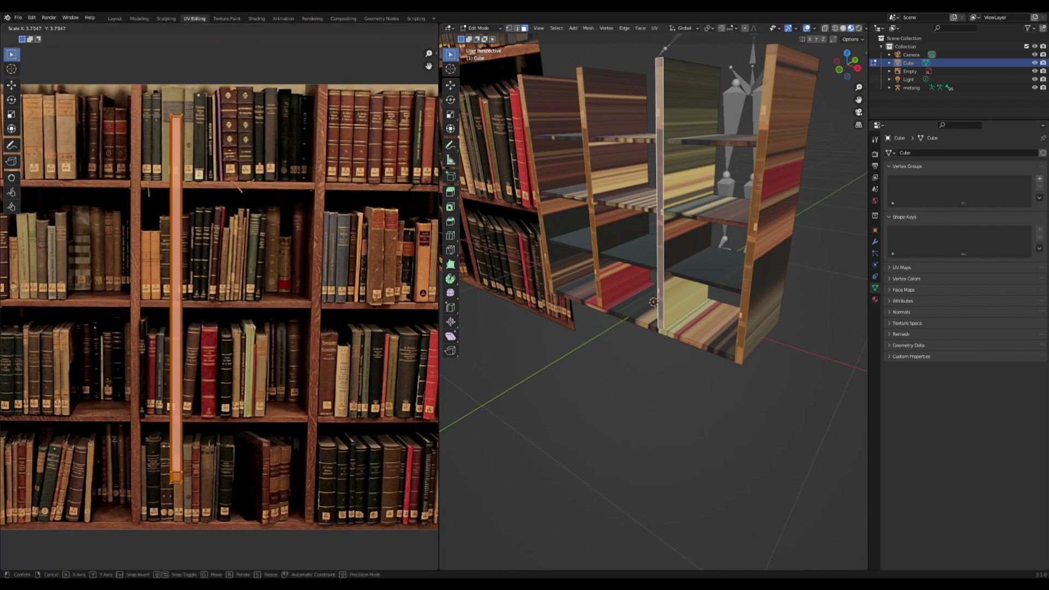
key("g")
key("s")
left_click(389, 267)
key("r")
left_click(384, 268)
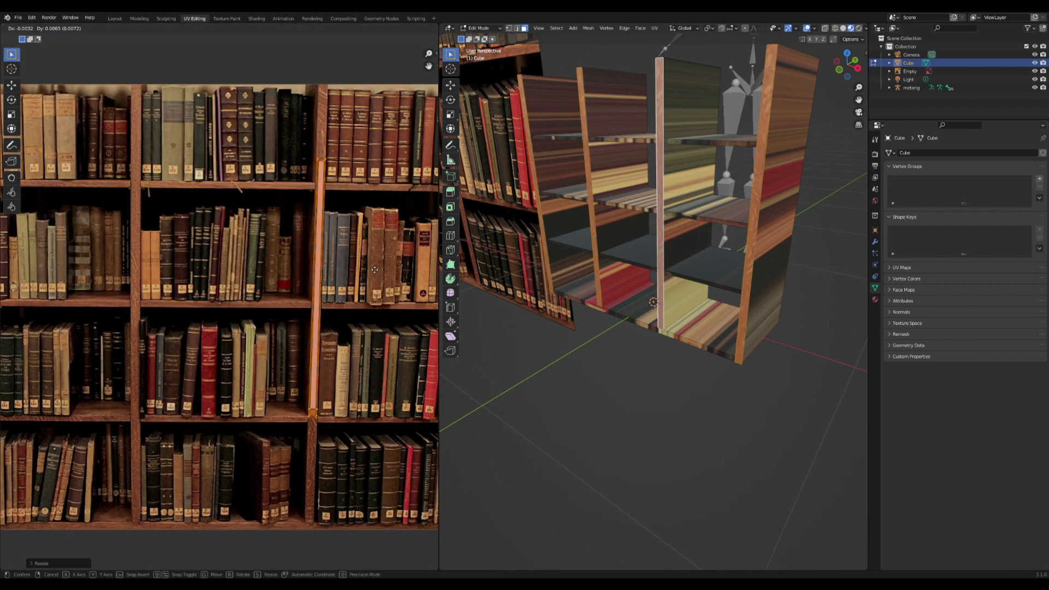
- In right view, unwrap the side faces of the uprights with Project from View
key("Tab")
middle_click_drag(720, 147, 709, 119)
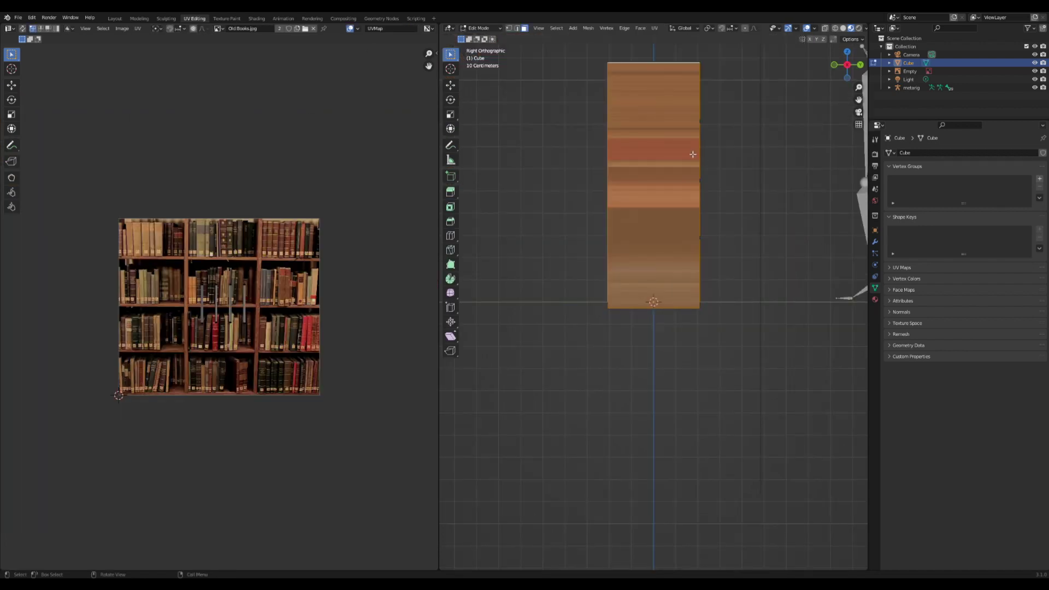
middle_click_drag(656, 160, 752, 164)
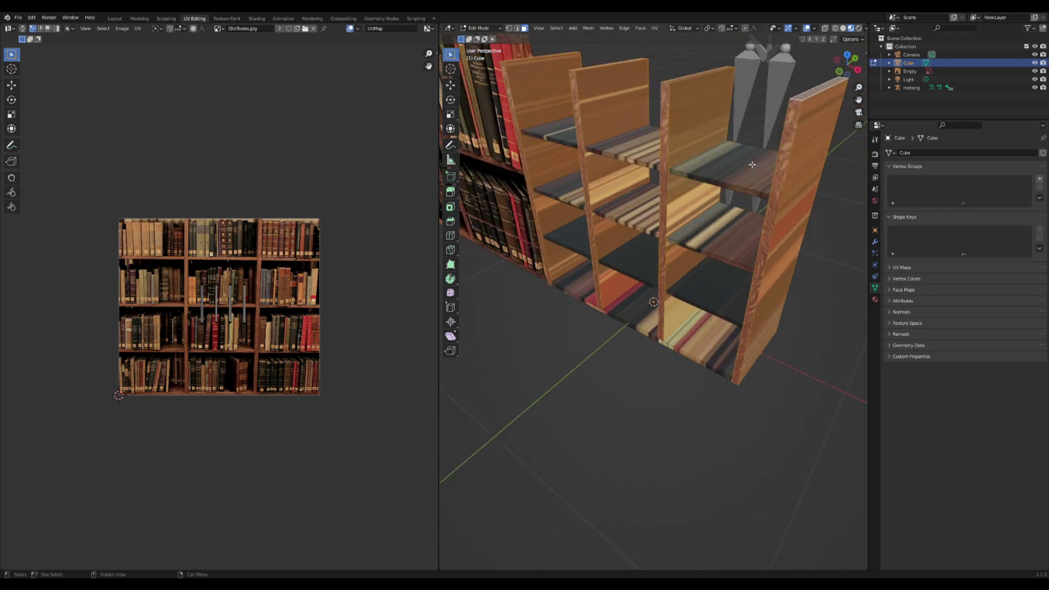
left_click(857, 70)
key("u")
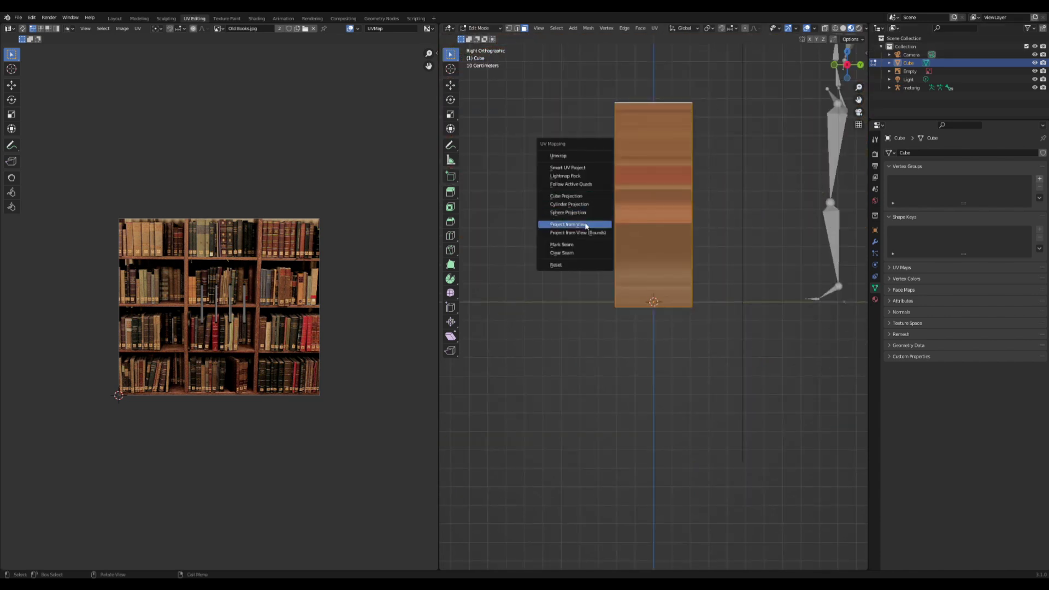
left_click(585, 225)
- Narrow the UVs of the uprights' side faces along X to roughly the width of a wooden upright in the image
middle_click_drag(587, 225, 677, 268)
scroll(245, 285, "up", 3)
key("a")
key("s")
key("x")
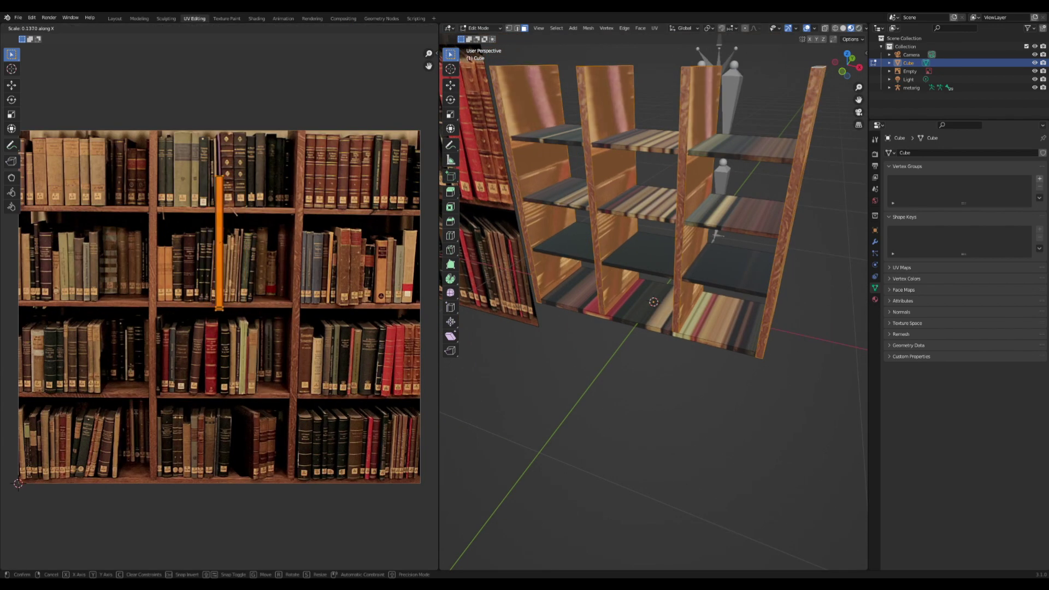
left_click(227, 248)
- Move and rotate the side-face UVs so they lie over a wooden upright in the image, and leave Edit Mode
key("g")
left_click(306, 240)
key("r")
left_click(383, 216)
key("g")
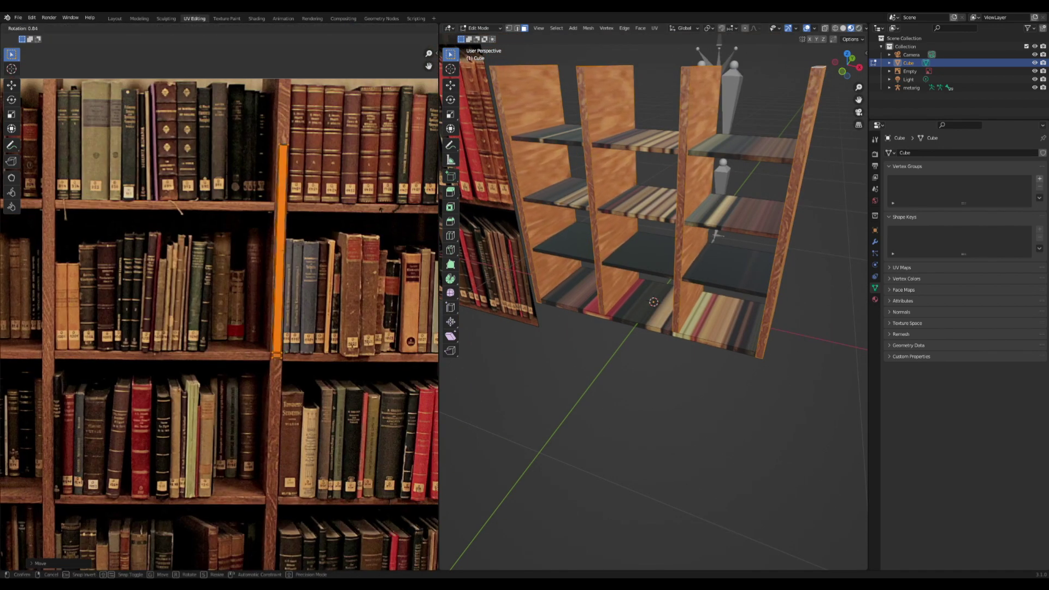
left_click(380, 217)
key("Tab")
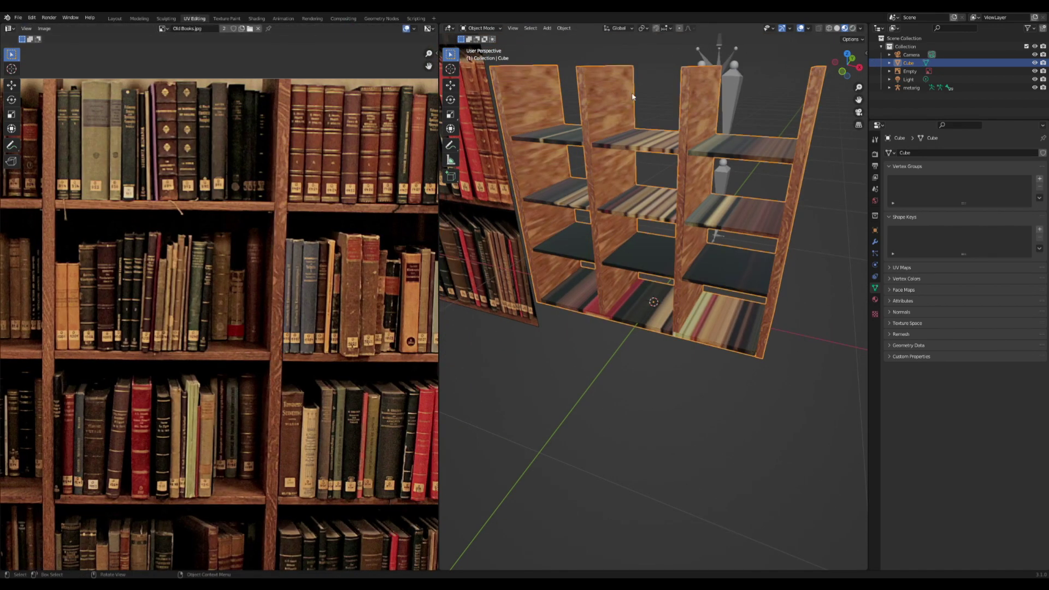
middle_click_drag(585, 96, 615, 94)
scroll(583, 122, "down", 1)
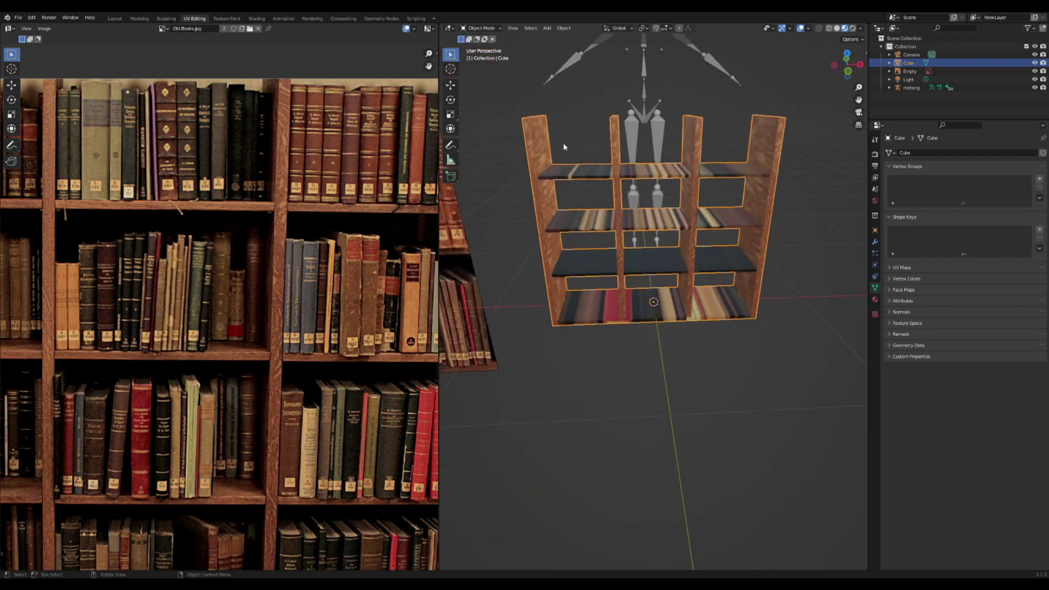
- Select all the shelf boards including the bottom board and unwrap them in front view with Project from View
scroll(564, 145, "up", 2)
key("Tab")
scroll(572, 142, "down", 2)
left_click(569, 143)
key("l")
key("l")
key("l")
key("l")
key("l")
key("l")
key("l")
key("l")
key("l")
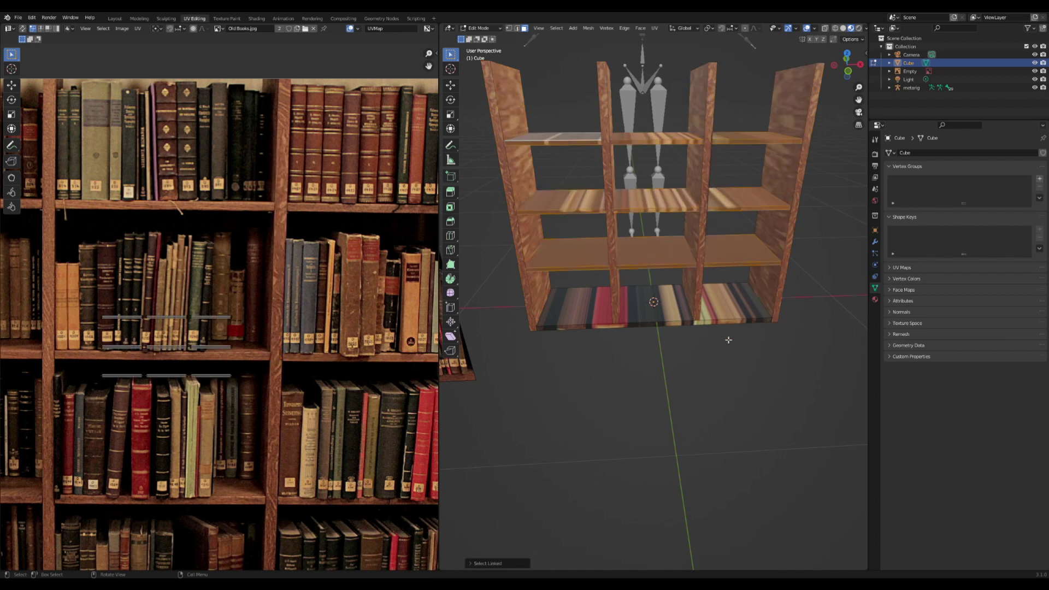
key("l")
left_click(853, 70)
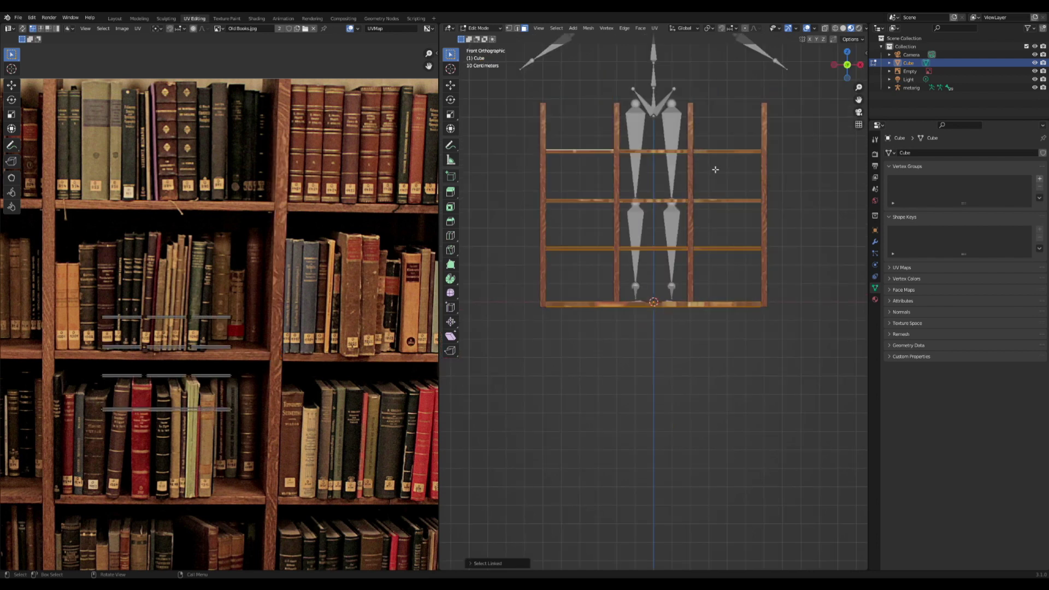
key("u")
left_click(705, 168)
- Move the UV strips of the individual shelf rows along Y so they stack on top of each other
scroll(284, 232, "down", 2)
left_click_drag(284, 233, 112, 268)
scroll(188, 234, "up", 2)
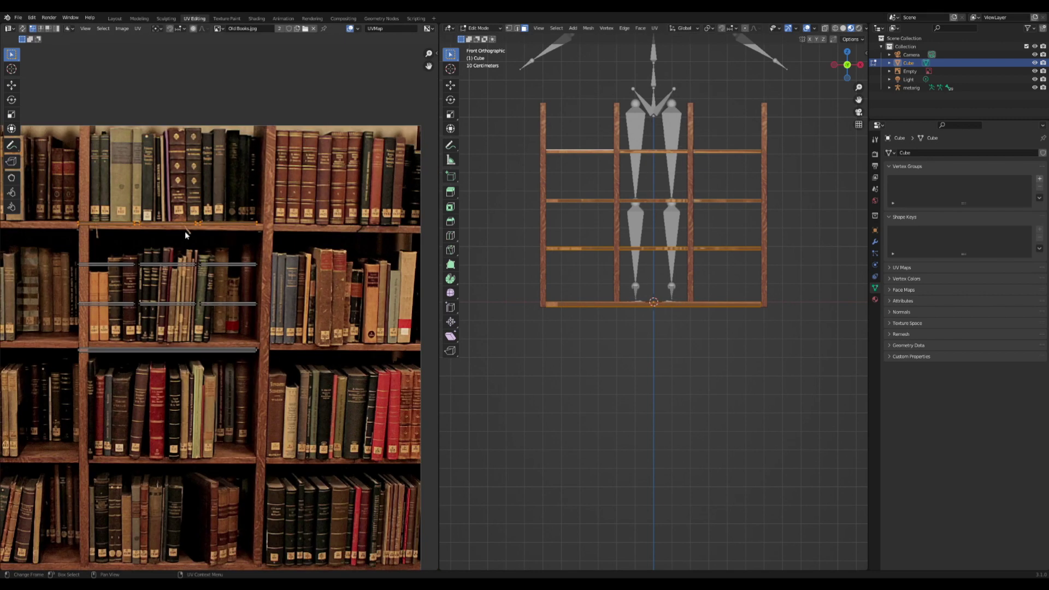
key("g")
key("y")
left_click(187, 273)
left_click_drag(330, 223, 67, 287)
key("g")
key("y")
left_click(60, 326)
left_click_drag(306, 276, 9, 333)
key("g")
key("y")
left_click(438, 379)
- Select all the stacked shelf UV strips, then rotate and position them over a wooden shelf edge in the image
left_click_drag(377, 283, 58, 382)
scroll(260, 273, "down", 3)
key("r")
left_click(253, 385)
scroll(253, 384, "up", 3)
key("g")
left_click(168, 275)
key("r")
left_click(169, 277)
- Unwrap the shelves' horizontal faces from top view and return to the Layout workspace
middle_click_drag(705, 186, 704, 164)
left_click(848, 54)
left_click(696, 251)
left_click(115, 18)
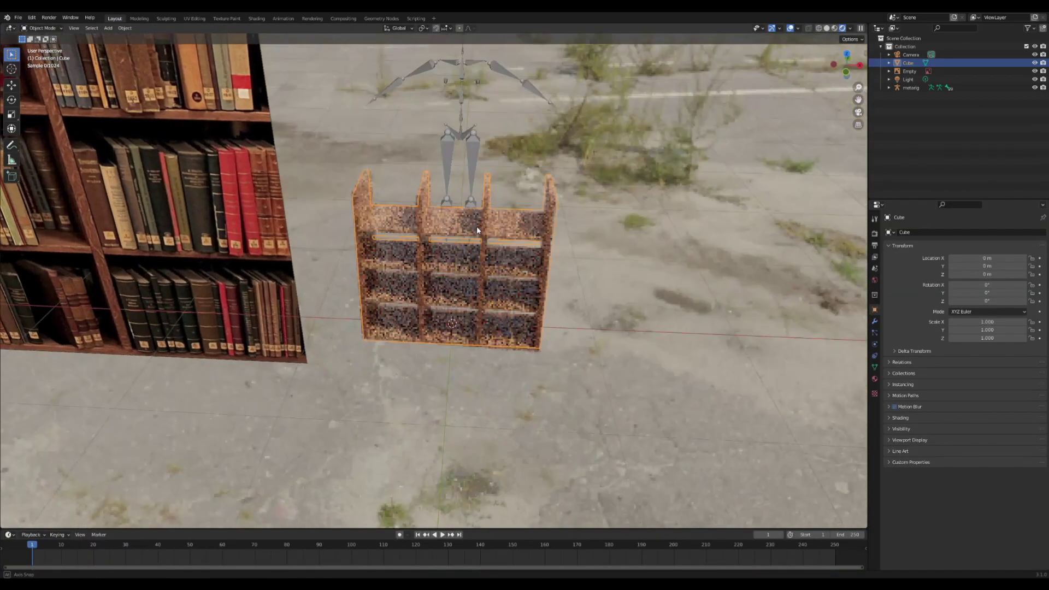
- Bevel all edges of the bookshelf by a few millimetres and increase the number of bevel segments
scroll(477, 226, "up", 3)
scroll(500, 233, "down", 2)
middle_click_drag(500, 233, 519, 141)
key("a")
scroll(707, 178, "up", 2)
key("alt+a")
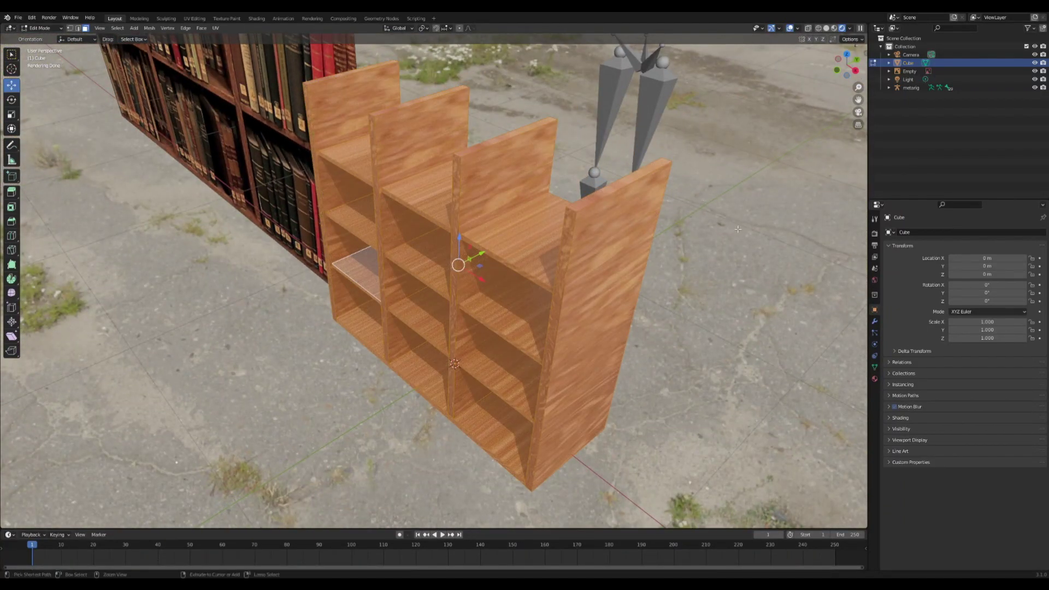
key("a")
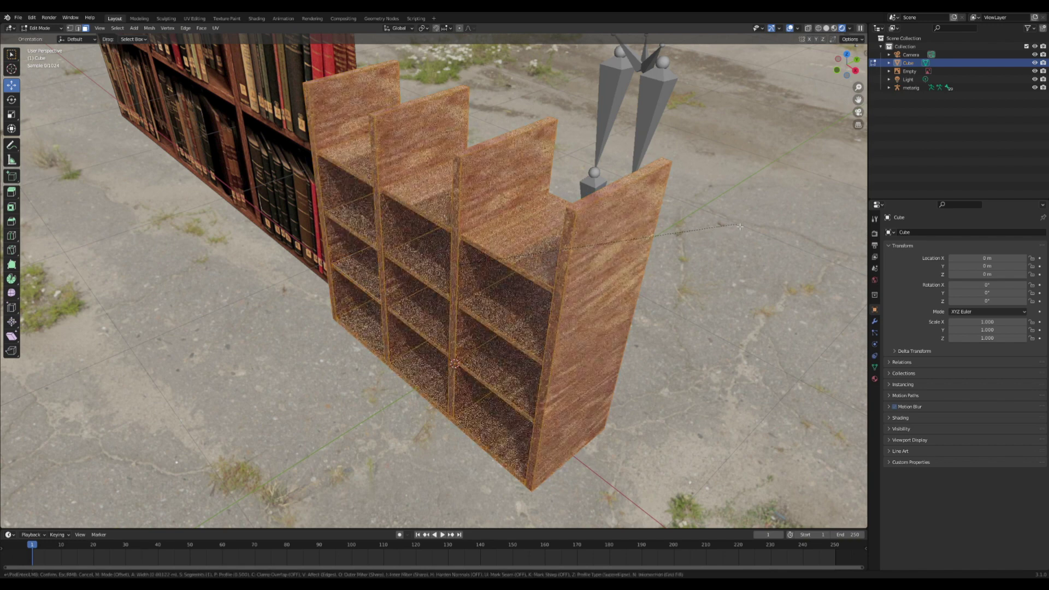
key("ctrl+b")
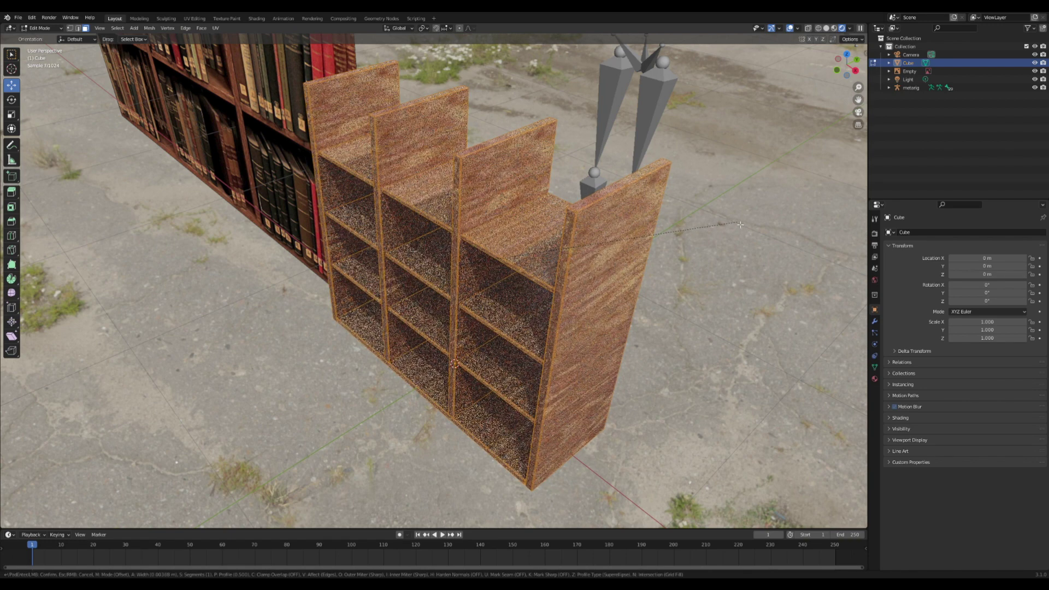
left_click(742, 225)
scroll(357, 270, "up", 1)
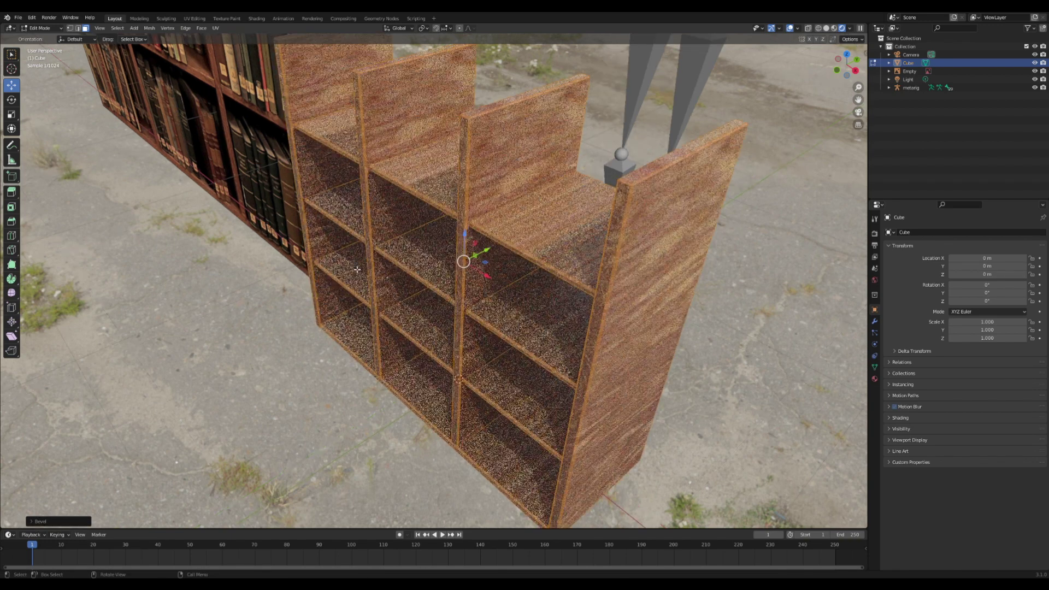
left_click(61, 518)
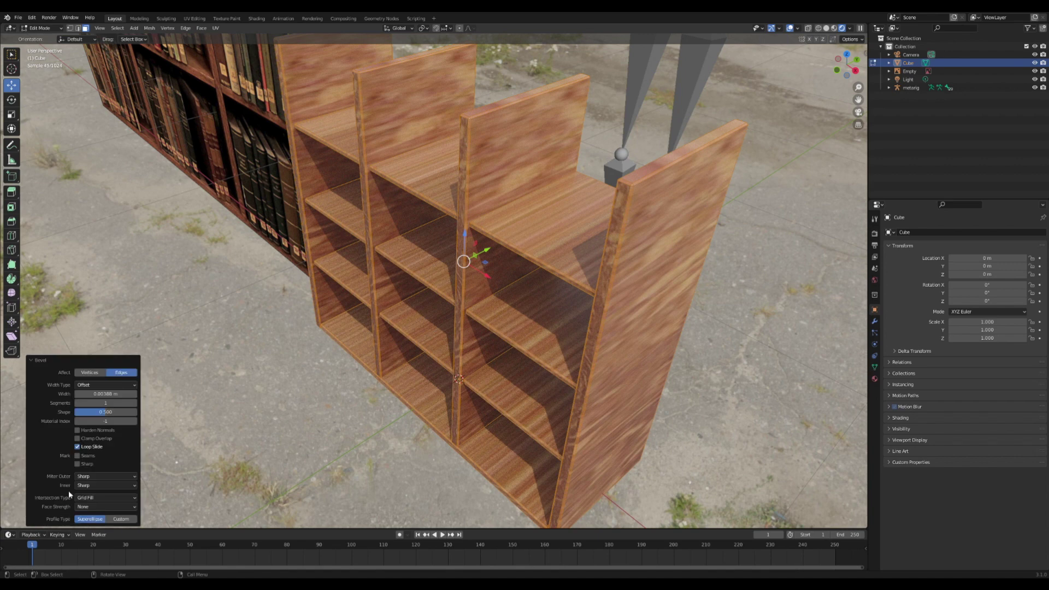
left_click(136, 404)
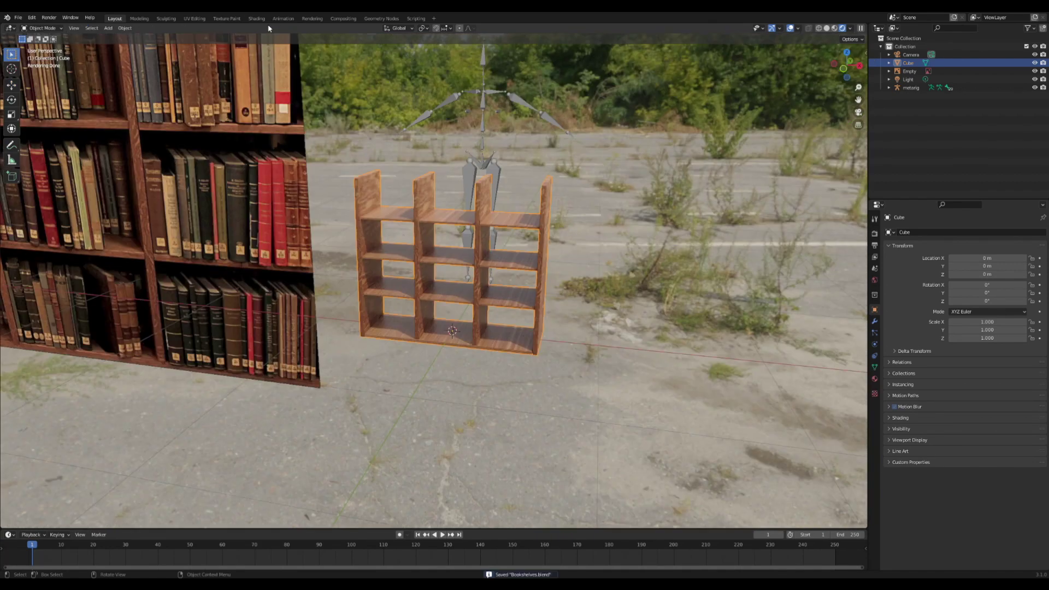
- Switch the viewport to Solid shading and look at the bookshelf from the front
scroll(312, 192, "down", 3)
scroll(473, 199, "up", 2)
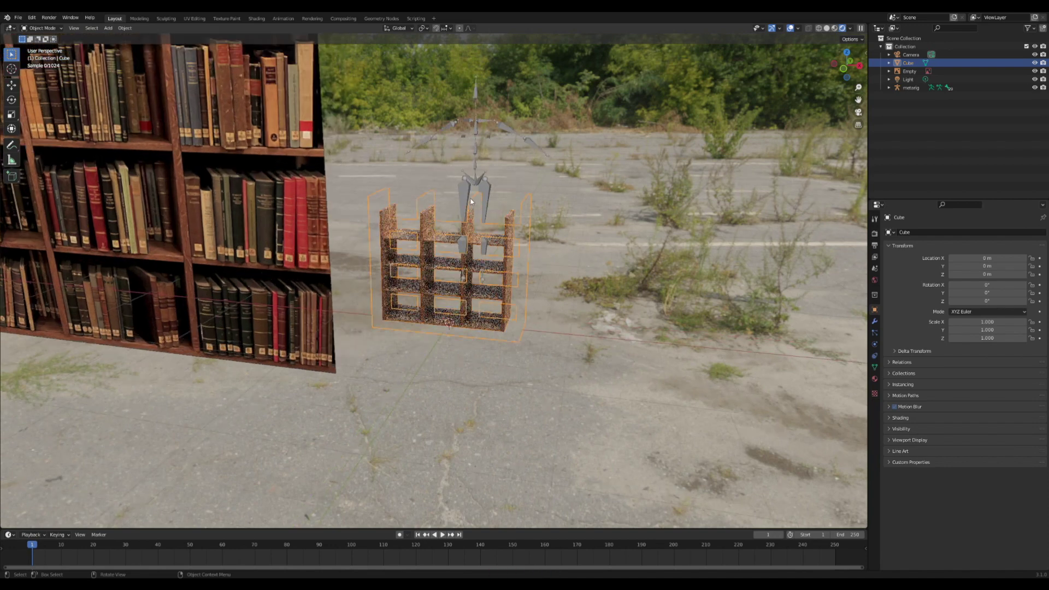
left_click(827, 28)
key("KP_1")
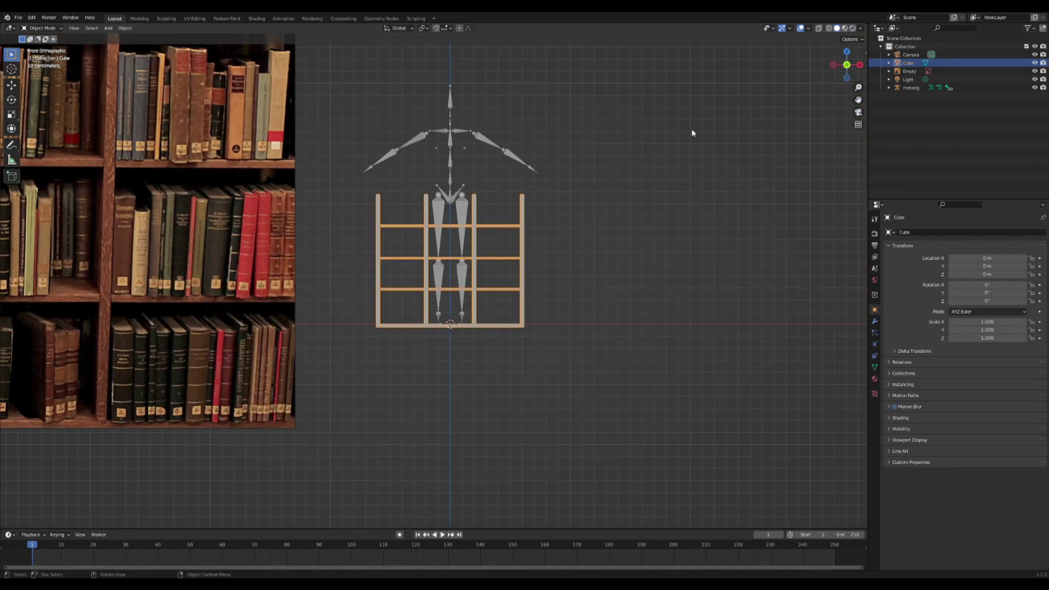
- Duplicate the bottom board's top face in place in Edit Mode and narrow the copy along X
left_click(461, 258)
left_click(491, 264)
key("Tab")
middle_click_drag(646, 278, 533, 364)
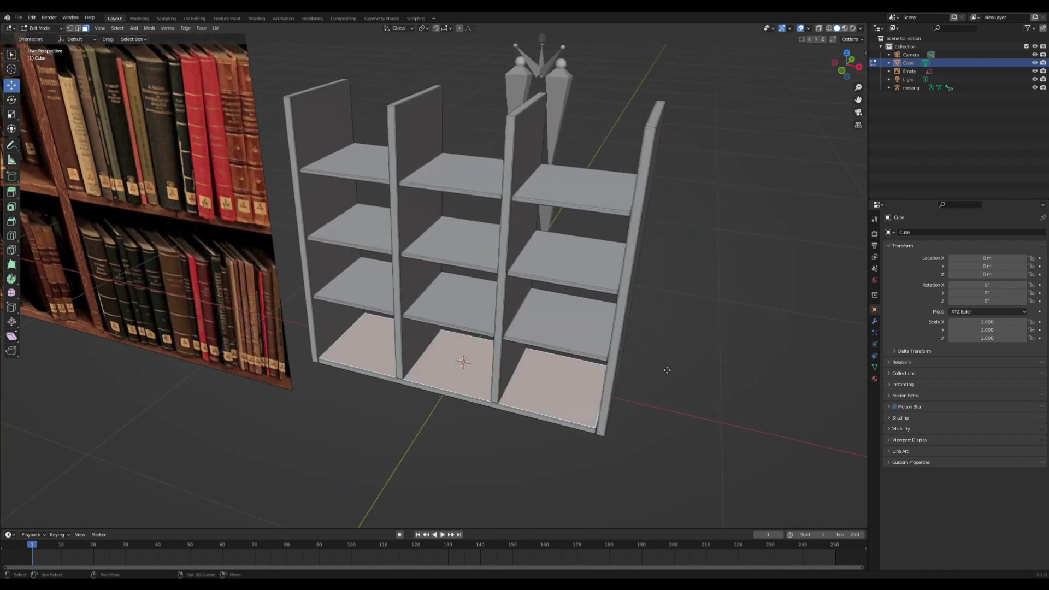
key("shift+d")
key("Escape")
key("s")
key("x")
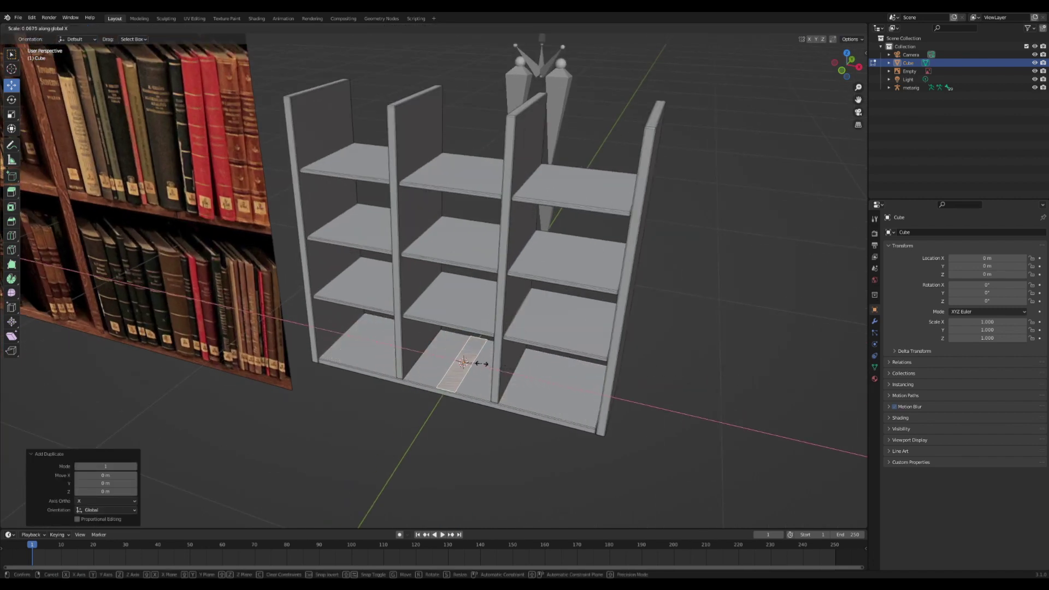
left_click(475, 363)
- Scale the copied face along Y, move it about 0.08 m towards the shelf front, and narrow it to a book's thickness
middle_click_drag(475, 363, 461, 379)
key("s")
key("y")
left_click(580, 312)
key("g")
key("y")
left_click(468, 375)
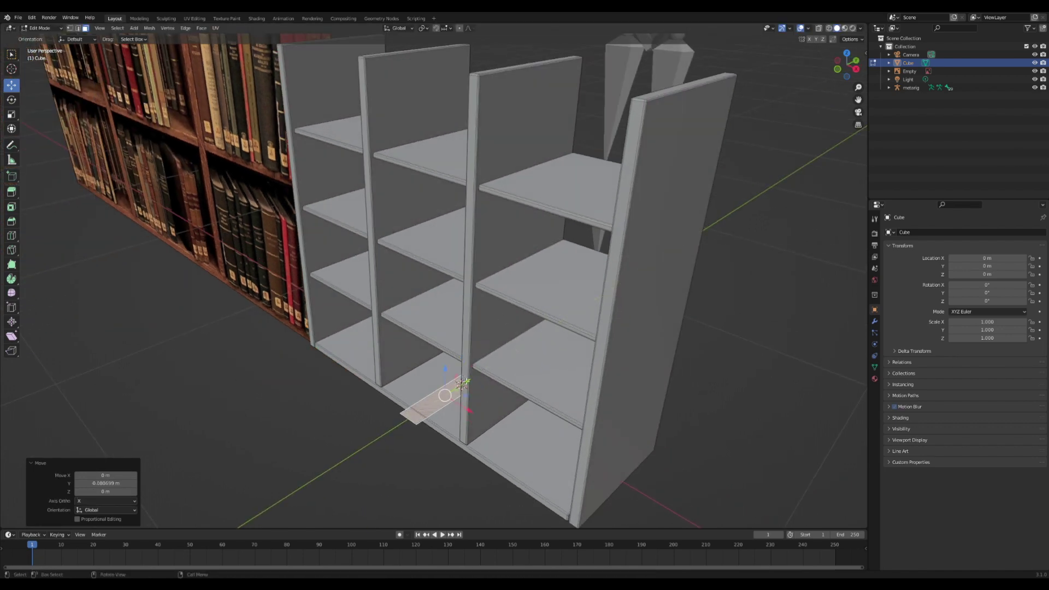
middle_click_drag(469, 375, 580, 387)
key("s")
key("x")
left_click(532, 384)
key("alt+e")
left_click(461, 392)
right_click(462, 393)
key("ctrl+z")
- Extrude the face along its normals to just below the shelf above and select the whole book block
key("alt+e")
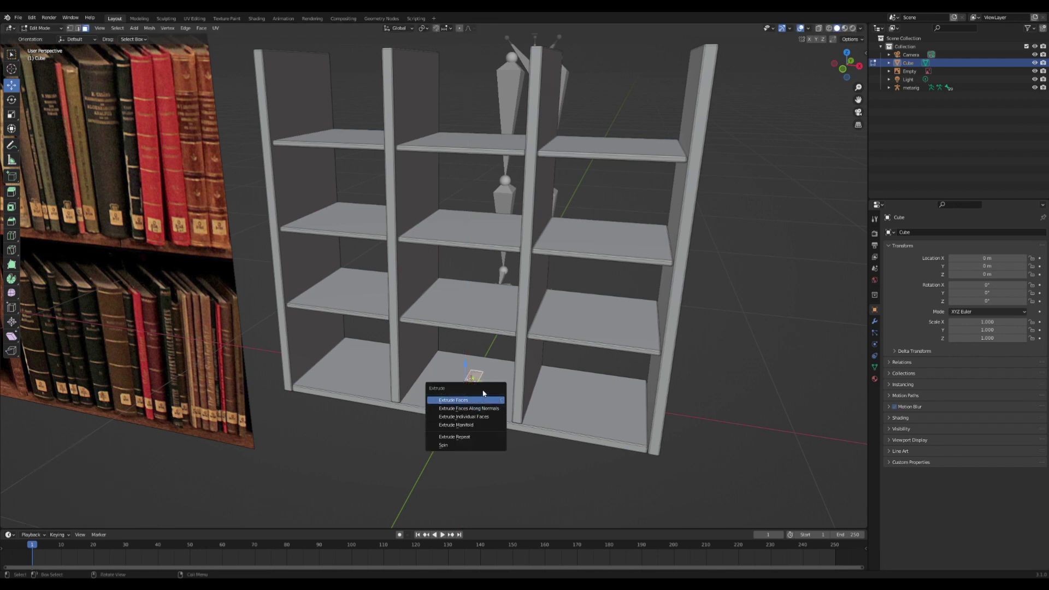
left_click(485, 408)
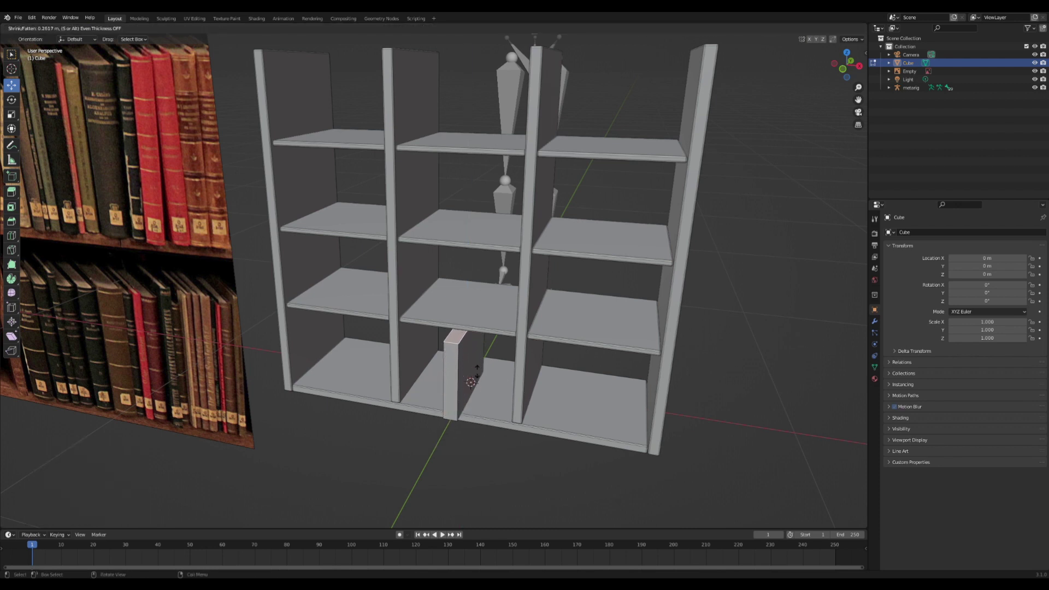
left_click(477, 371)
middle_click_drag(476, 371, 489, 339)
key("l")
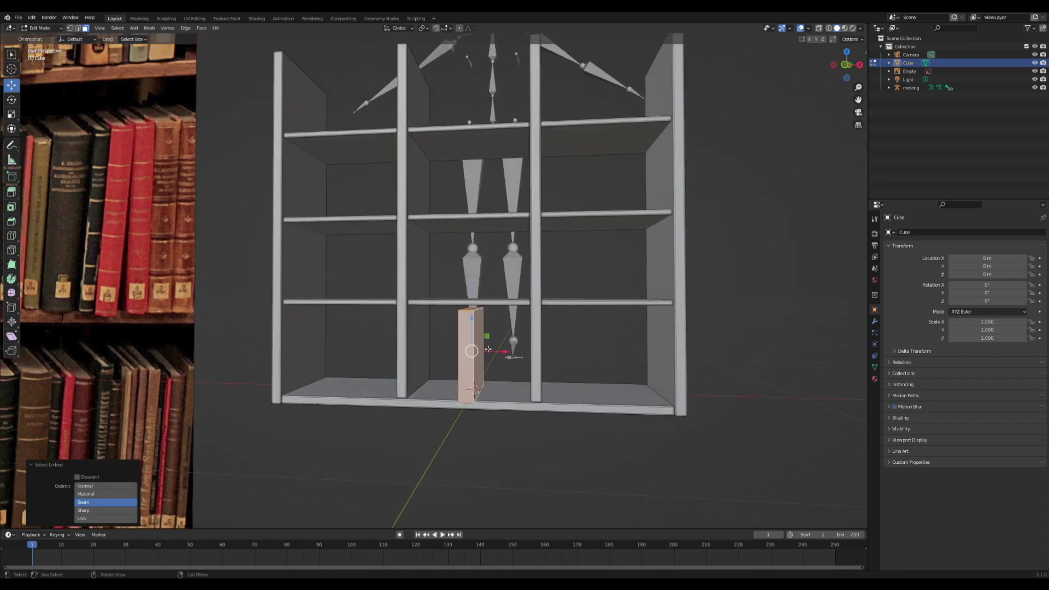
scroll(484, 342, "down", 3)
scroll(491, 345, "up", 5)
middle_click_drag(502, 350, 549, 370)
scroll(549, 370, "up", 1)
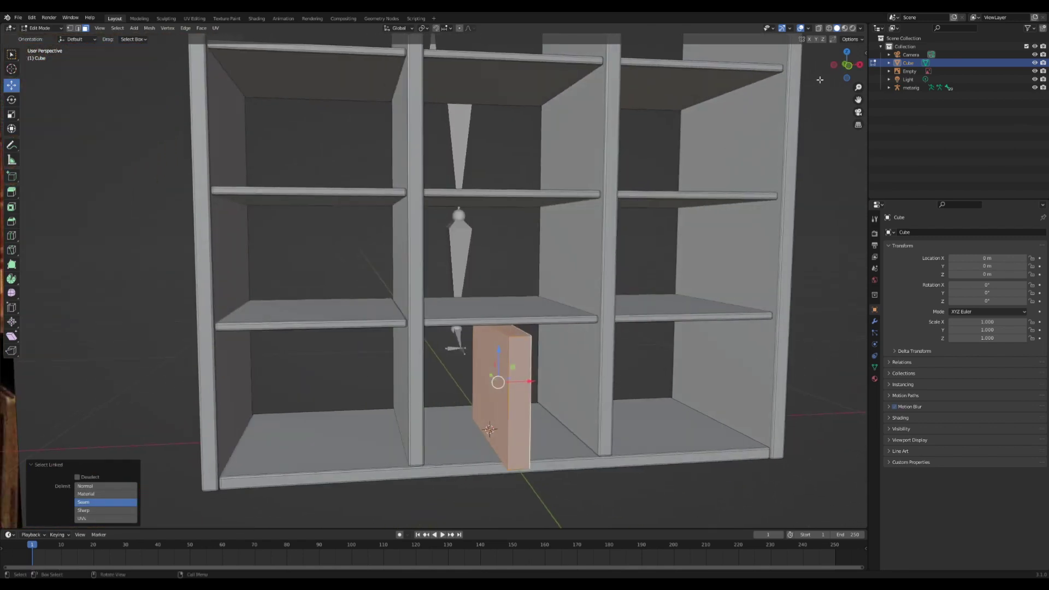
- In front view, duplicate the book, shift the copy along X beside the original and adjust its thickness
key("KP_1")
key("shift+d")
right_click(546, 357)
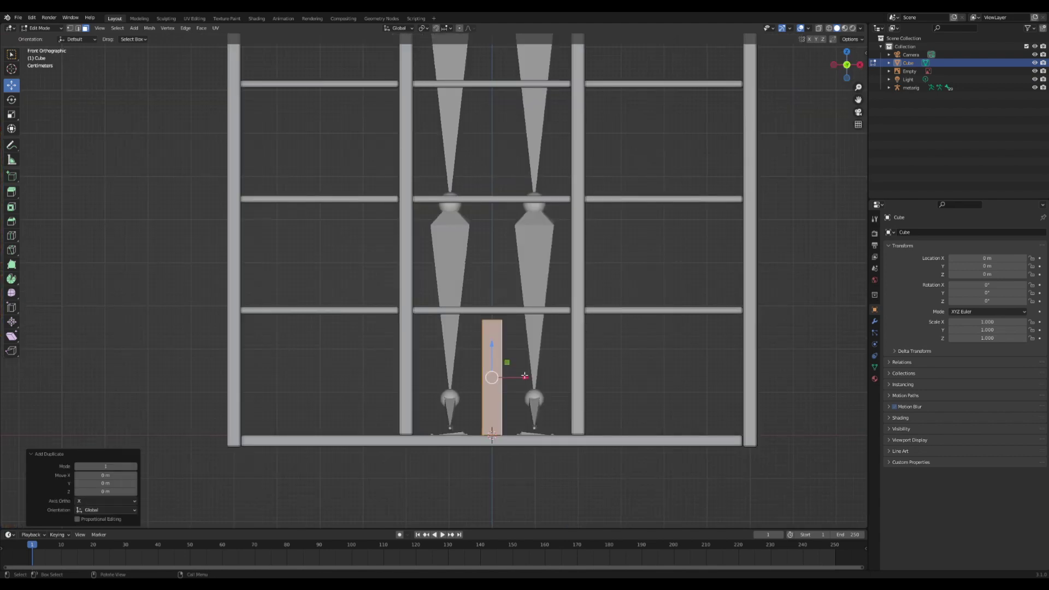
left_click_drag(522, 378, 490, 378)
key("s")
key("x")
left_click(490, 379)
- Add two more book copies near the compartment's side wall, one rotated to lean and the other scaled smaller
key("shift+d")
key("r")
key("g")
left_click(474, 331)
key("shift+d")
key("s")
key("g")
left_click(458, 349)
- Shift individual books along X to adjust their spacing on the shelf
key("l")
key("g")
key("x")
key("l")
key("g")
key("x")
left_click(520, 386)
- Duplicate a book along X, rotate the copy so it leans the opposite way and adjust its position
key("l")
key("shift+d")
key("x")
key("r")
left_click(588, 400)
key("g")
key("x")
left_click(605, 400)
- Duplicate another book along X towards the opposite side wall and scale its thickness along X
key("l")
key("shift+d")
key("x")
left_click_drag(593, 391, 598, 390)
key("s")
key("x")
mouse_move(588, 383)
left_mouse_down()
mouse_move(576, 384)
mouse_move(601, 378)
left_mouse_up()
- Add one more book copy beside the side wall and lower its top face in X-ray to make it shorter
key("shift+d")
key("alt+z")
left_click_drag(564, 289, 564, 329)
- Shift individual books in the bottom middle compartment slightly along Y so their depths on the shelf vary
scroll(605, 331, "down", 4)
middle_click_drag(605, 331, 511, 351)
scroll(511, 351, "up", 4)
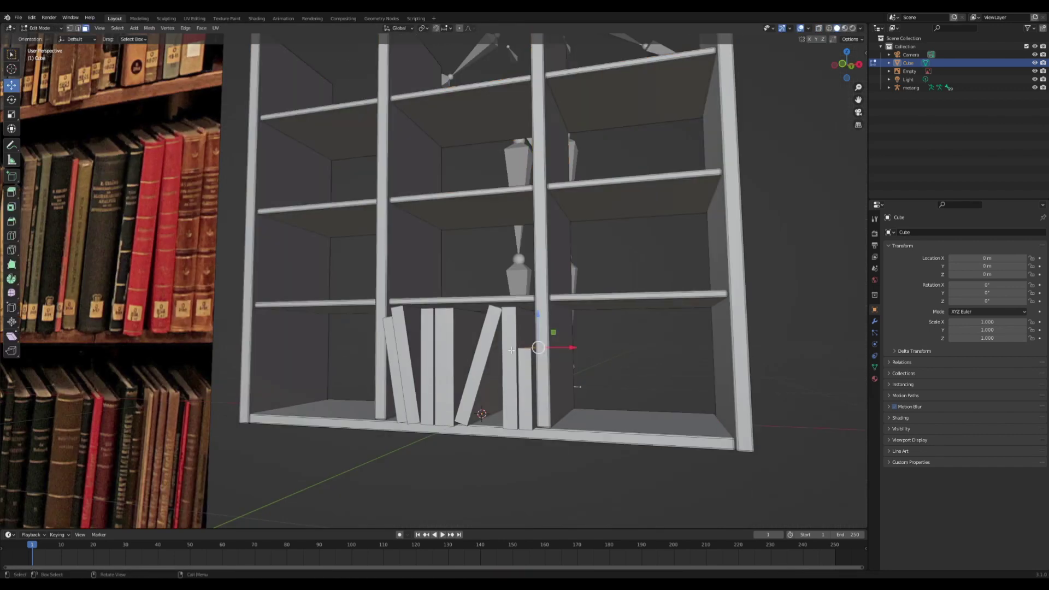
key("l")
key("l")
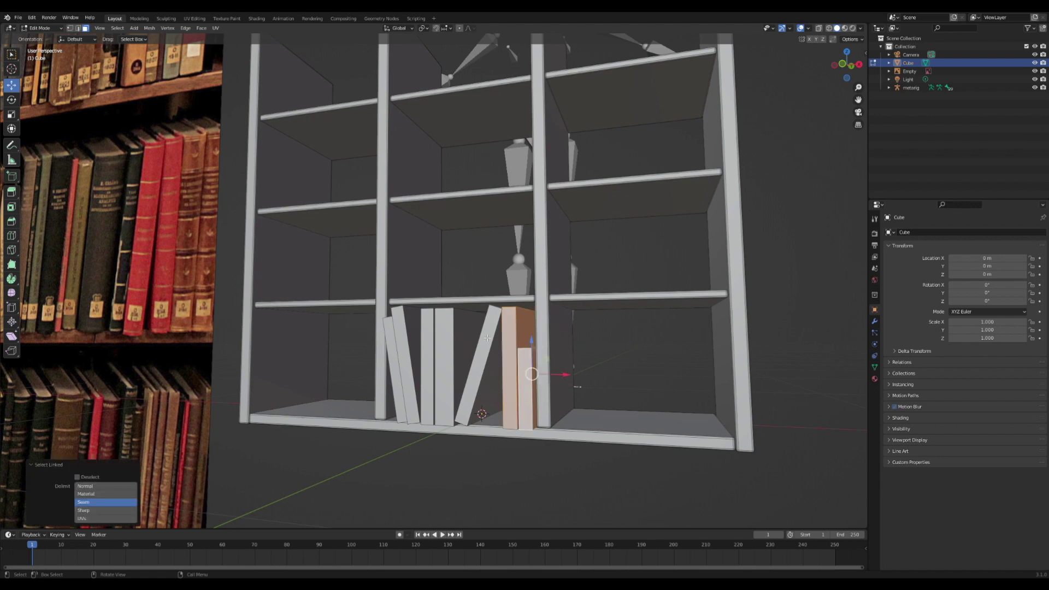
key("l")
key("l")
key("l")
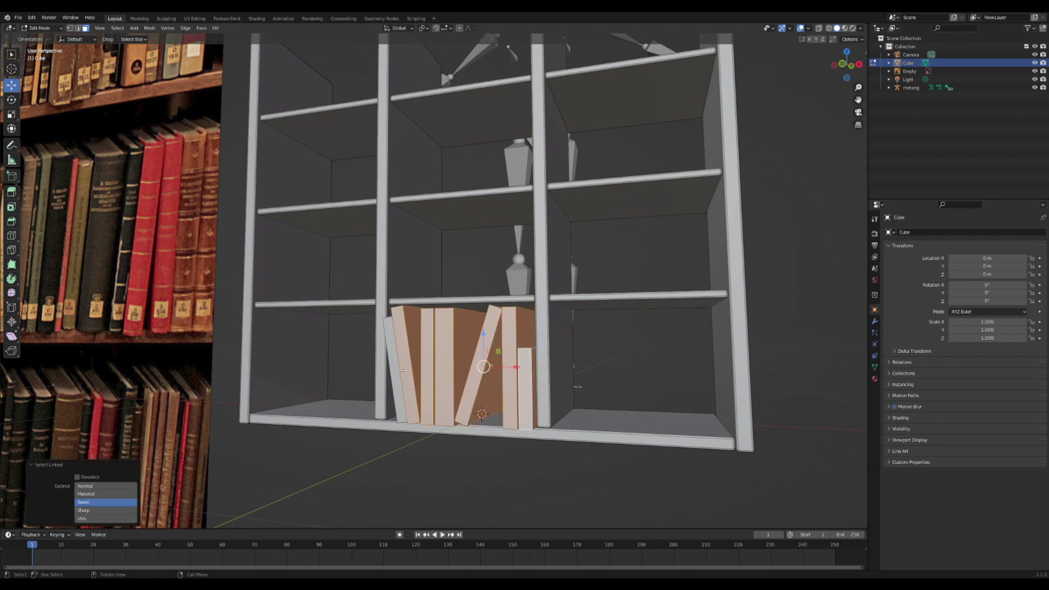
middle_click_drag(403, 372, 404, 394)
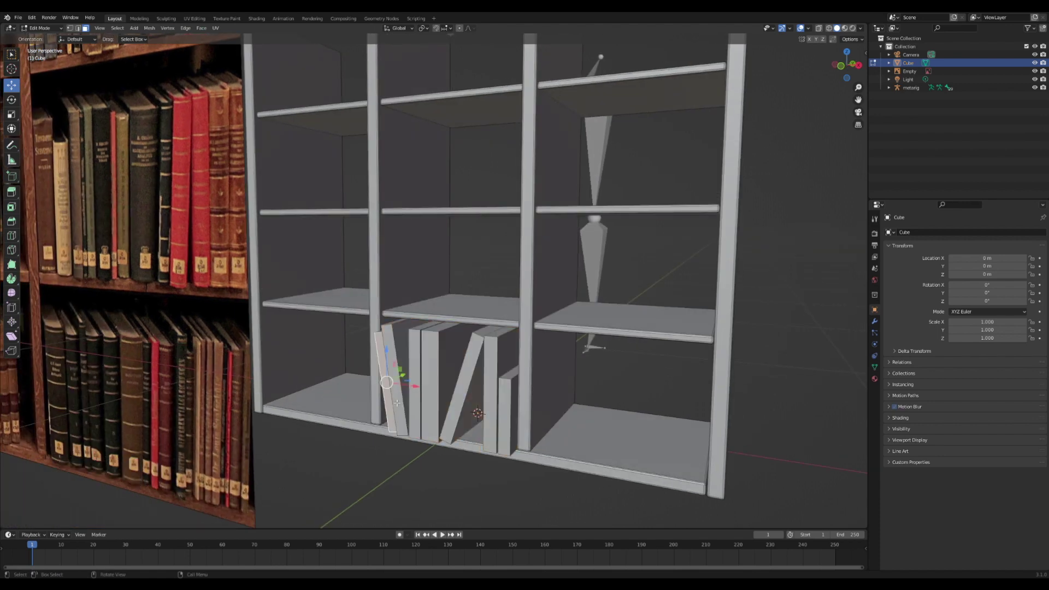
key("l")
middle_click_drag(402, 400, 424, 361)
key("g")
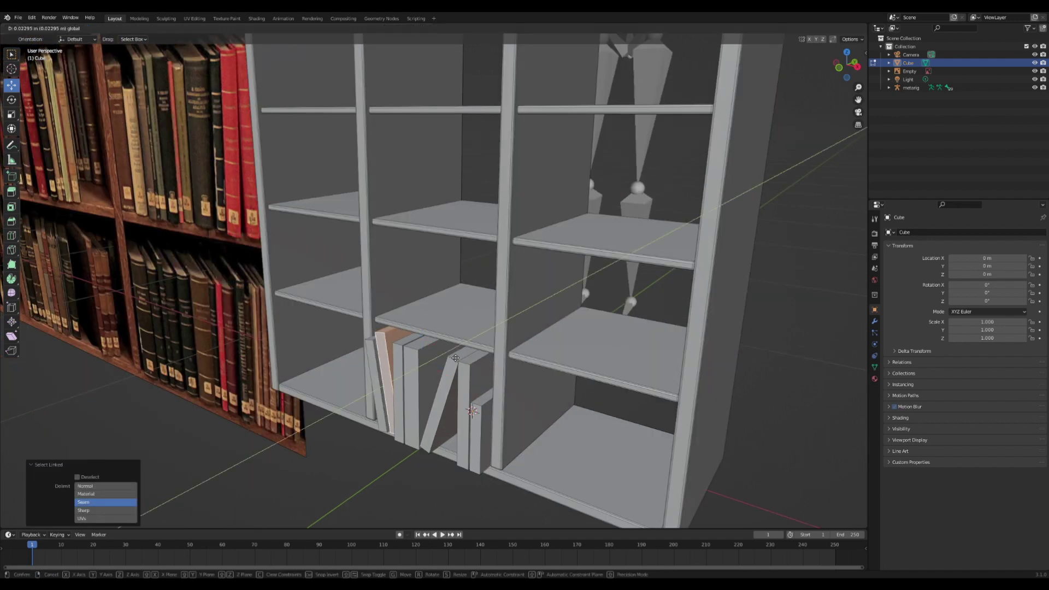
left_click_drag(453, 360, 456, 359)
left_click(431, 403)
key("l")
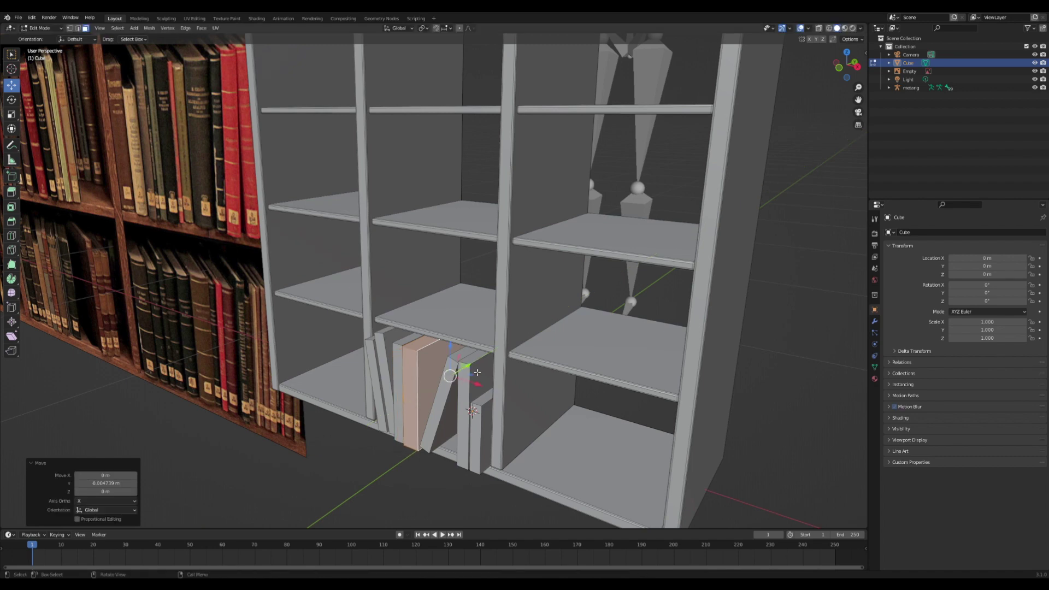
- Select all the books in the bottom middle compartment and project their UVs from the front view onto Old Books.jpg
left_click(486, 416)
key("l")
key("l")
key("l")
key("l")
key("l")
key("l")
scroll(446, 351, "down", 4)
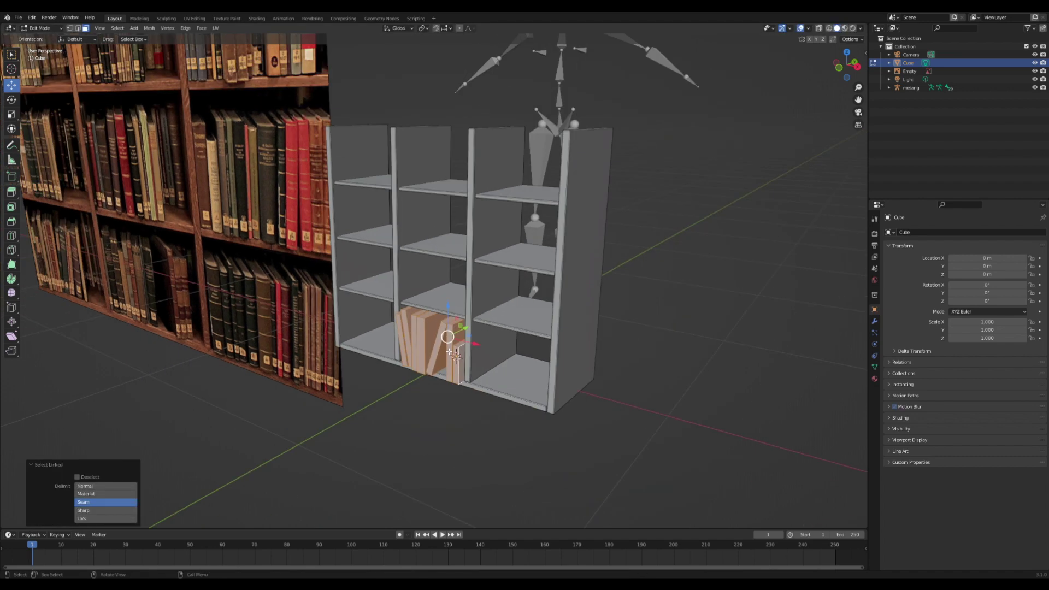
middle_click_drag(447, 337, 520, 338)
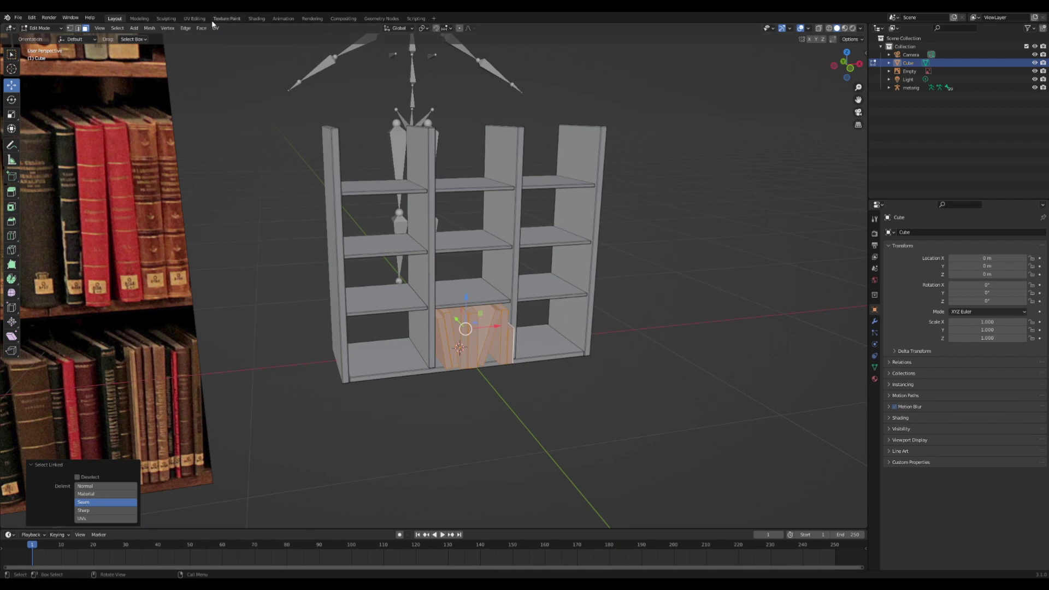
left_click(194, 19)
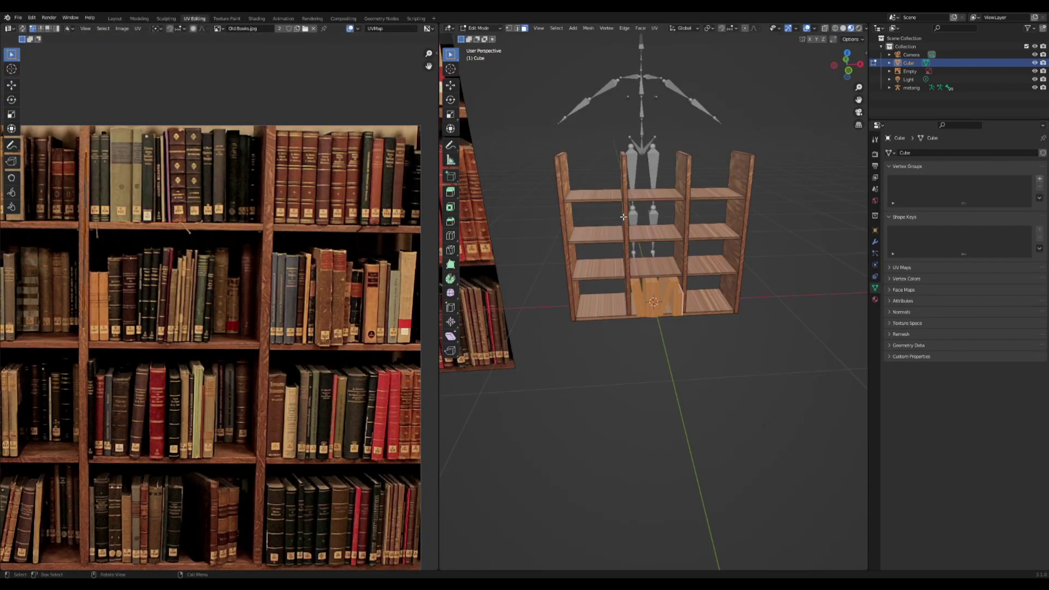
key("KP_Decimal")
key("KP_1")
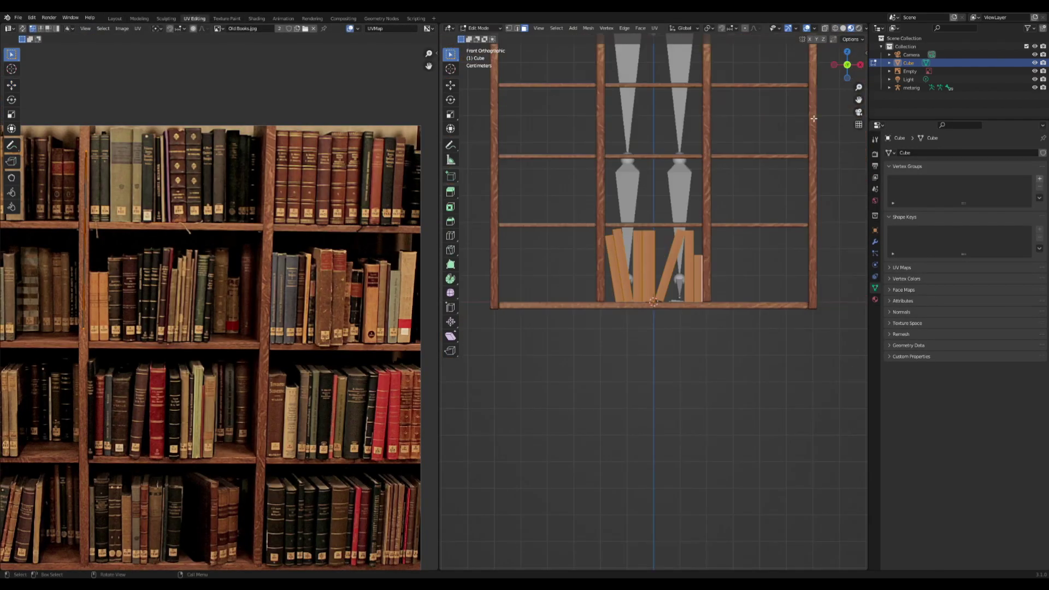
key("u")
left_click(730, 198)
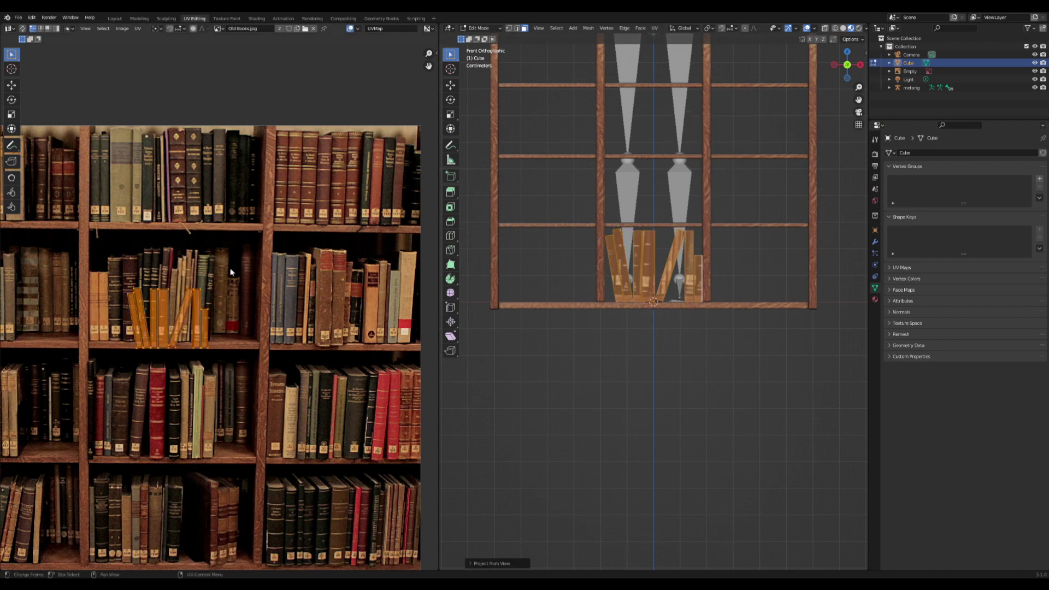
- Move the leftmost leaning book's spine UVs over the slanted books on the photo's bottom shelf and rotate them to match the slant
scroll(240, 267, "up", 4)
middle_click_drag(607, 259, 623, 282)
scroll(621, 282, "up", 4)
left_click(600, 261)
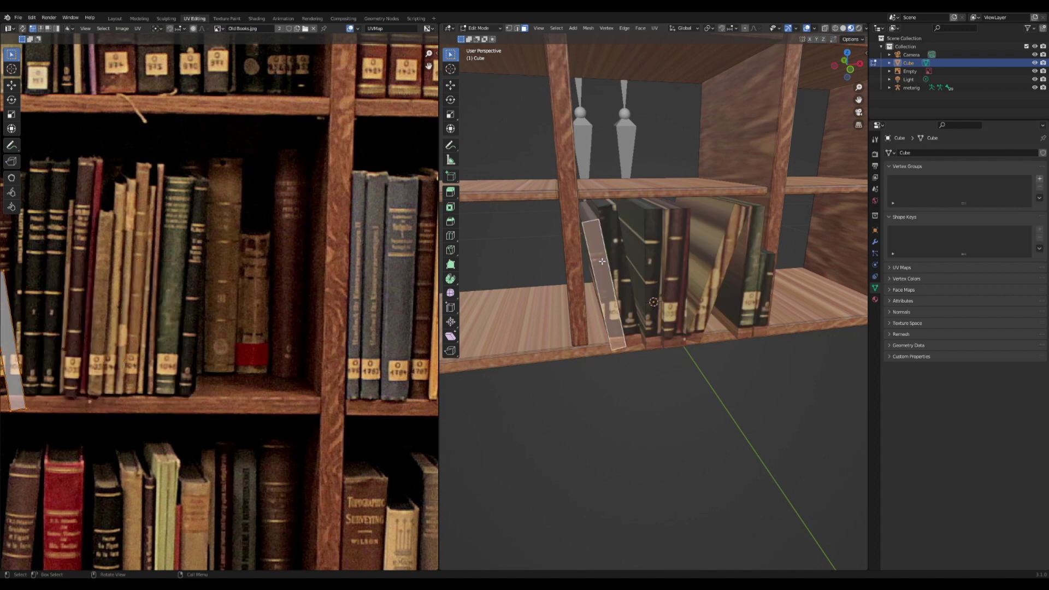
scroll(323, 305, "down", 5)
scroll(241, 295, "down", 4)
scroll(251, 298, "up", 4)
middle_click_drag(257, 300, 285, 249)
key("g")
left_click(161, 445)
scroll(168, 429, "up", 3)
middle_click_drag(168, 429, 197, 307)
key("r")
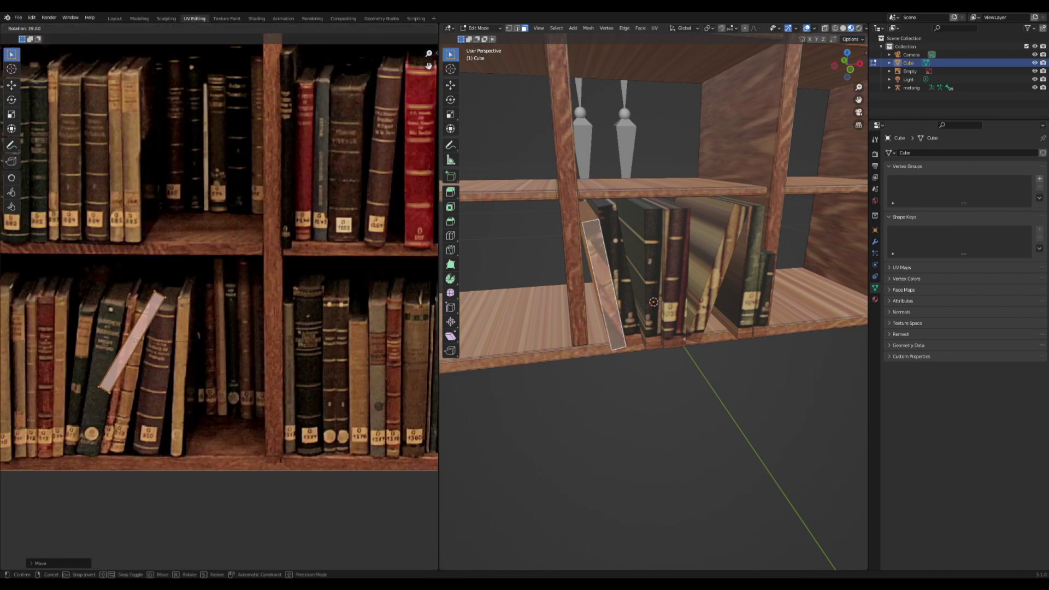
left_click(216, 334)
- Fine-tune the position, scale and rotation of the leftmost book's spine UVs to fit the slim slanted spine in the photo
key("g")
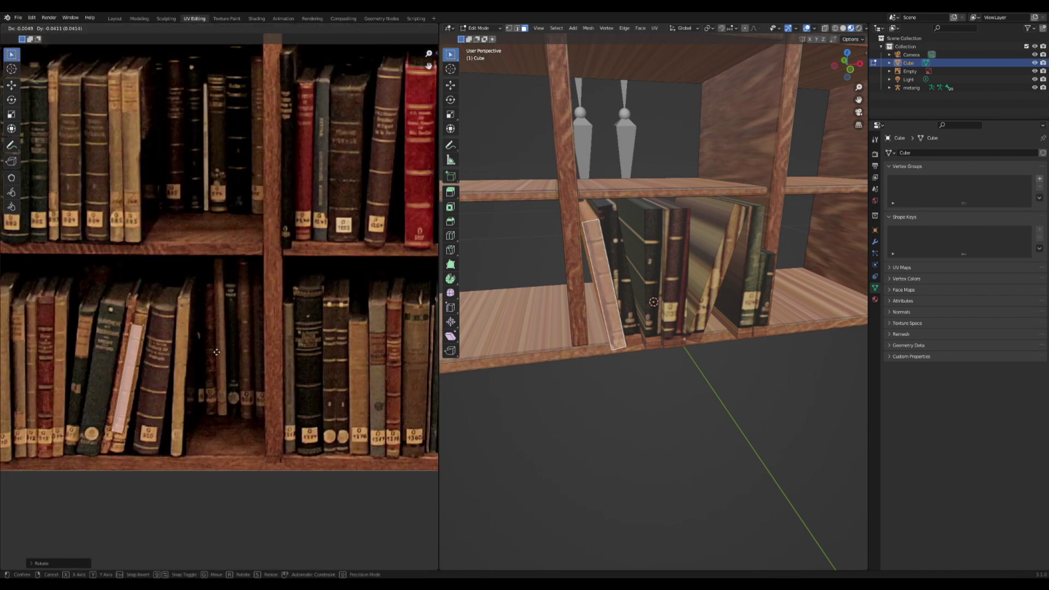
key("s")
left_click(230, 334)
key("g")
left_click(228, 338)
key("r")
left_click(229, 333)
key("s")
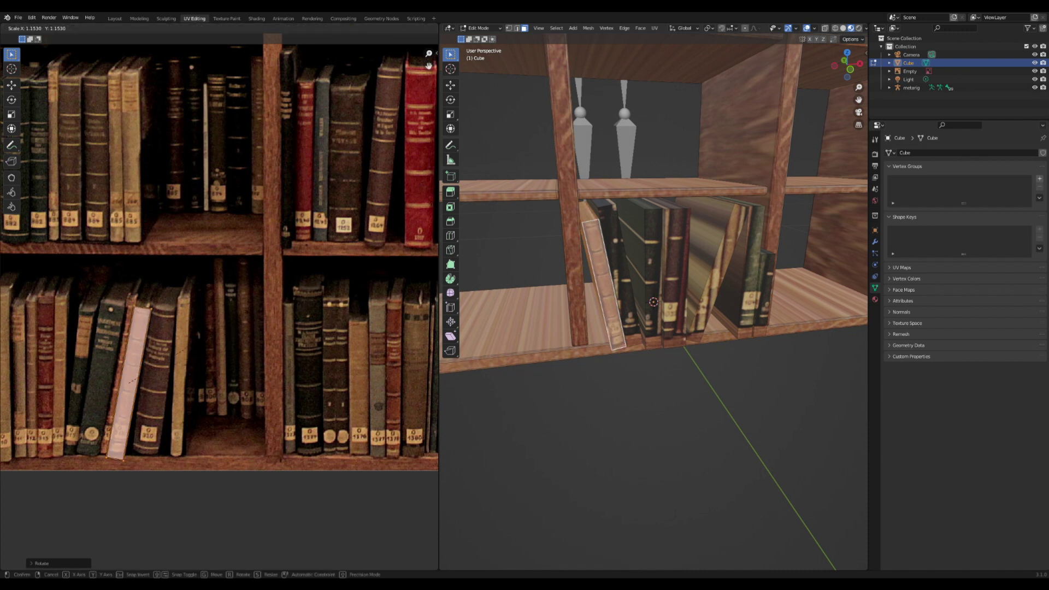
left_click(246, 317)
key("g")
left_click(244, 316)
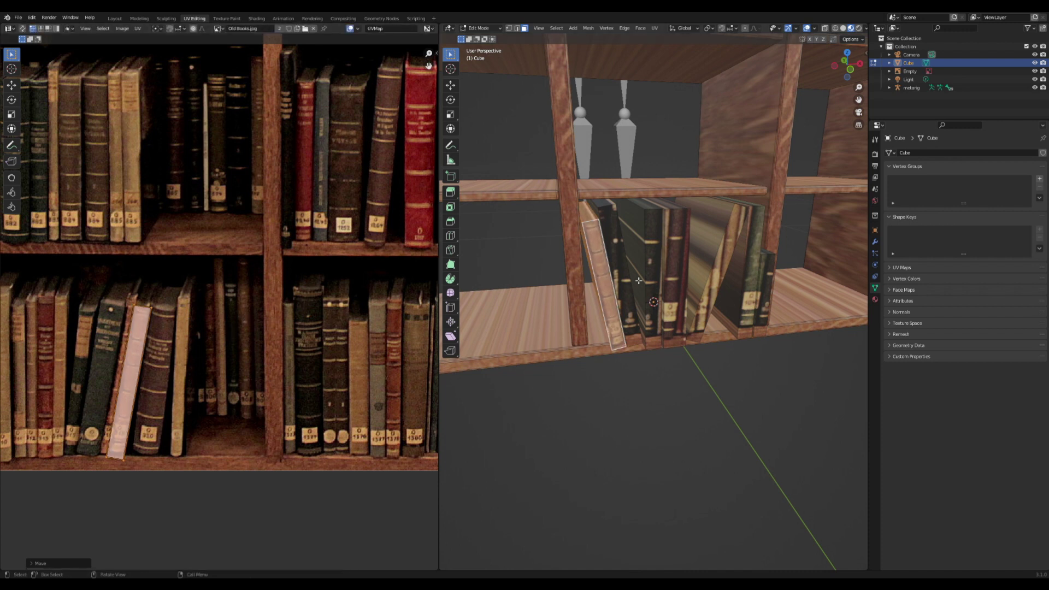
- Move the second leaning book's spine UVs onto a dark spine with a pale label in the photo
middle_click_drag(633, 280, 578, 258)
left_click(581, 257)
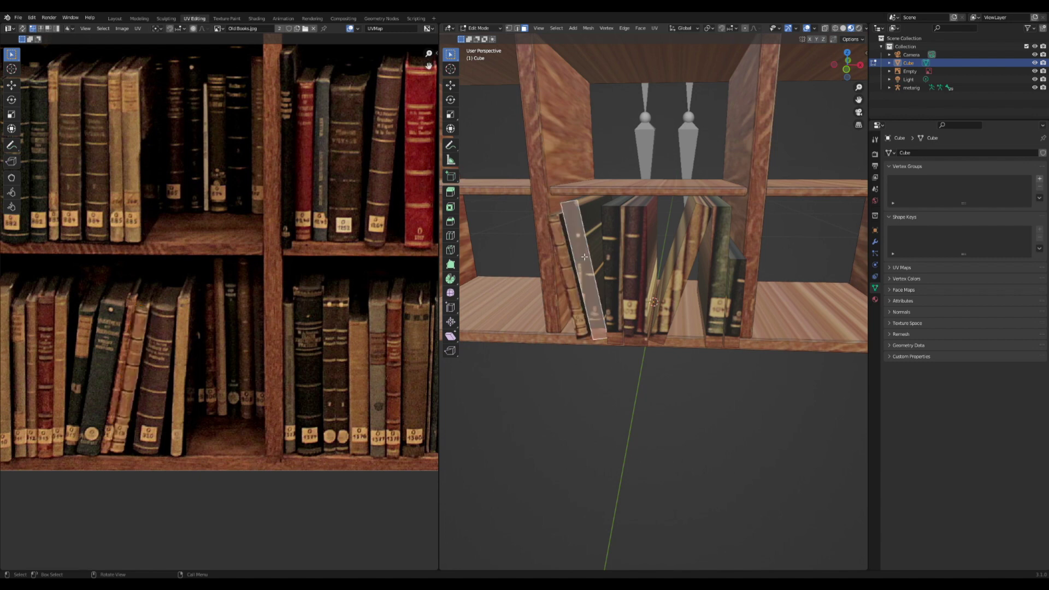
scroll(274, 223, "down", 4)
scroll(274, 223, "up", 6)
key("g")
left_click(265, 243)
- Move, rotate and scale the first upright book's spine UVs to fit a slightly tilted brown spine in the photo
left_click(611, 268)
scroll(246, 262, "down", 5)
scroll(355, 180, "up", 4)
key("g")
left_click(289, 354)
key("r")
left_click(288, 353)
key("s")
left_click(294, 339)
- Move, scale and rotate the thick upright book's spine UVs to cover the red spine in the photo
key("l")
left_click(634, 267)
key("g")
key("s")
key("r")
left_click(337, 332)
- Move the opposite-leaning book's spine UVs onto a cream spine in the photo and rotate them to fit
left_click(683, 262)
scroll(284, 289, "down", 2)
key("g")
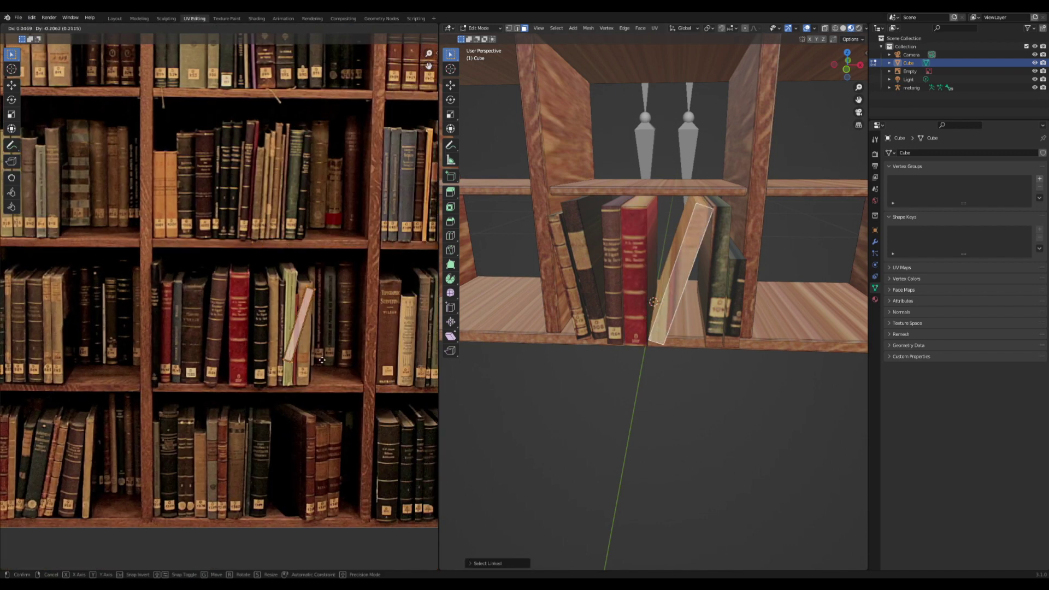
left_click(303, 328)
key("r")
- Move the spine UVs of the tall upright book beside the short one onto a green spine in the photo
left_click(718, 273)
middle_click_drag(307, 206, 263, 288)
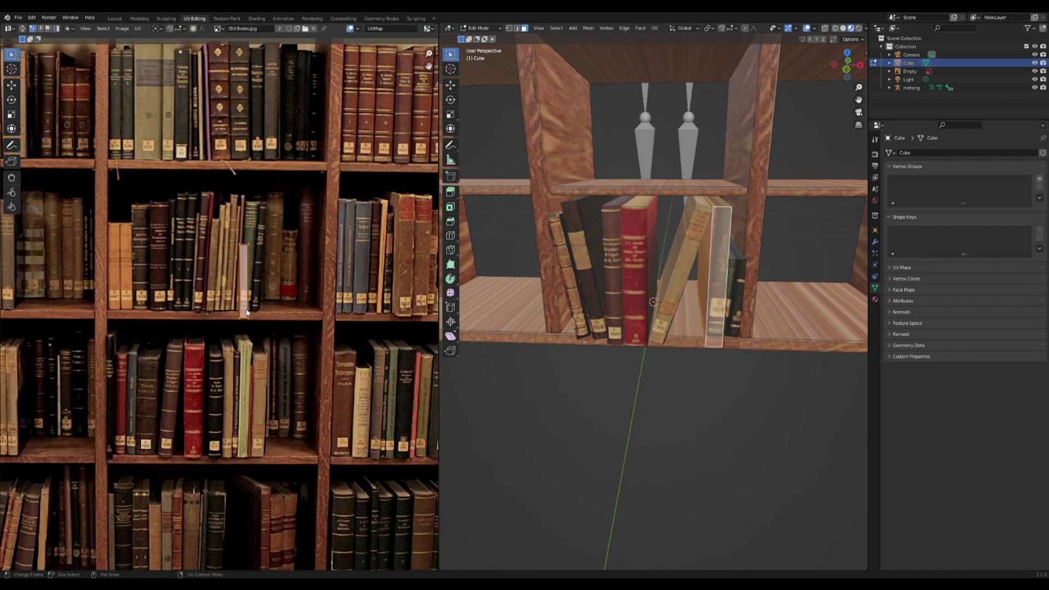
key("g")
left_click(289, 268)
scroll(294, 267, "up", 3)
- Move and scale the short end book's spine UVs to fit a grey-brown spine in the photo
left_click(735, 301)
scroll(221, 308, "down", 3)
key("g")
key("s")
key("g")
left_click(412, 252)
key("s")
left_click(435, 251)
- Select all the books with their linked geometry, bevel their edges and return to Object Mode
key("Tab")
key("Tab")
middle_click_drag(740, 281, 721, 267)
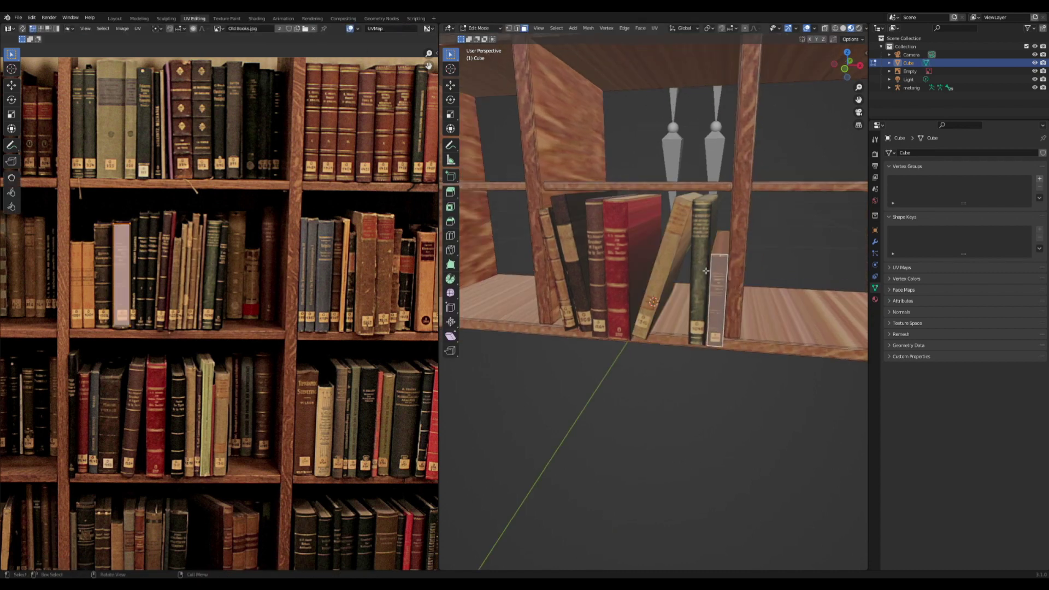
key("l")
key("l")
key("l")
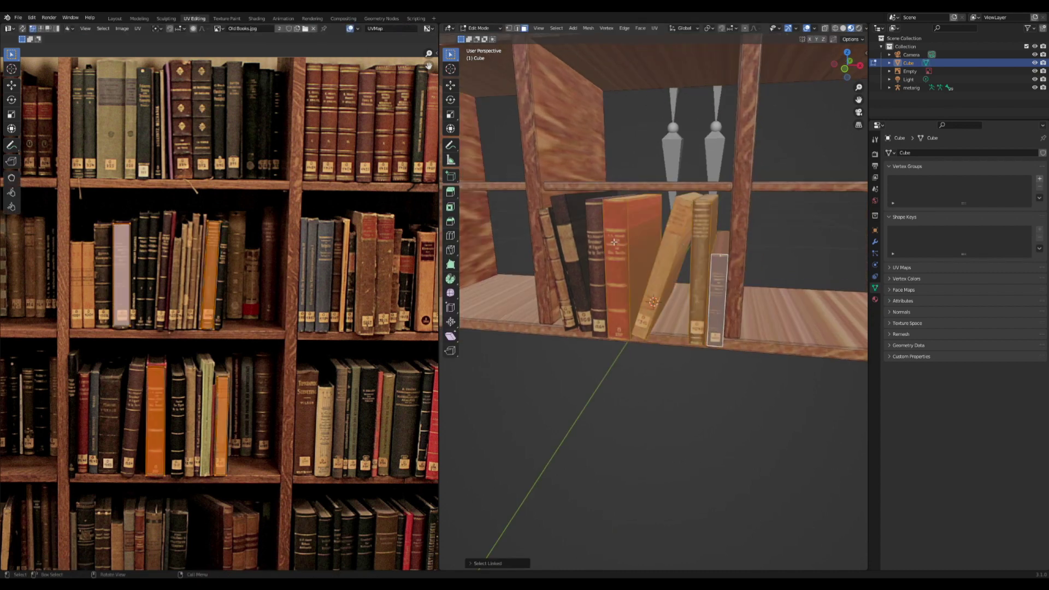
key("l")
key("l")
key("l")
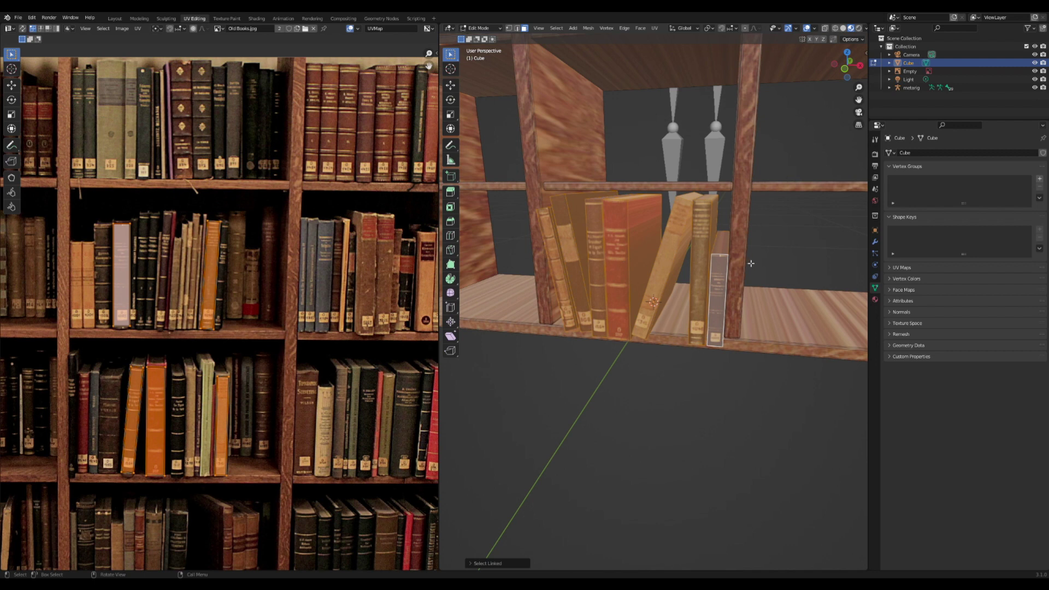
key("ctrl+b")
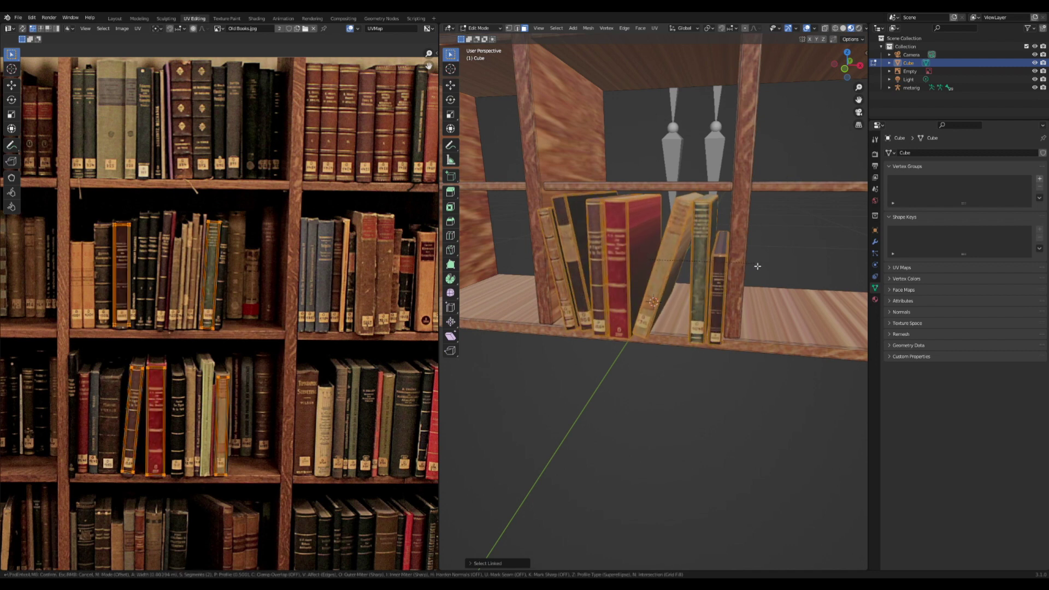
key("Escape")
key("Tab")
- Save the bookshelf file
scroll(735, 297, "down", 4)
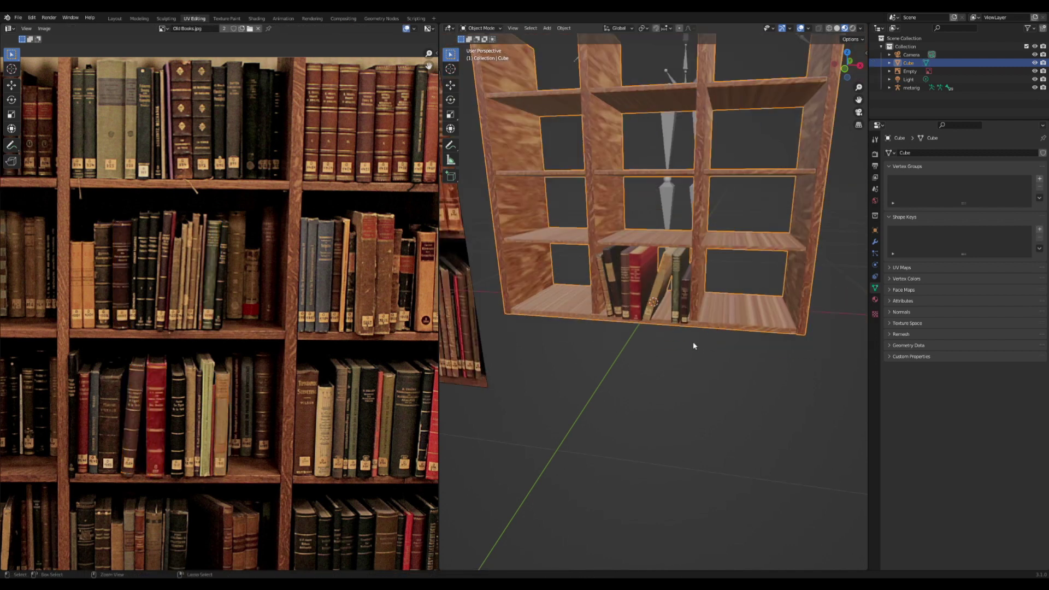
key("ctrl+s")
scroll(696, 349, "down", 5)
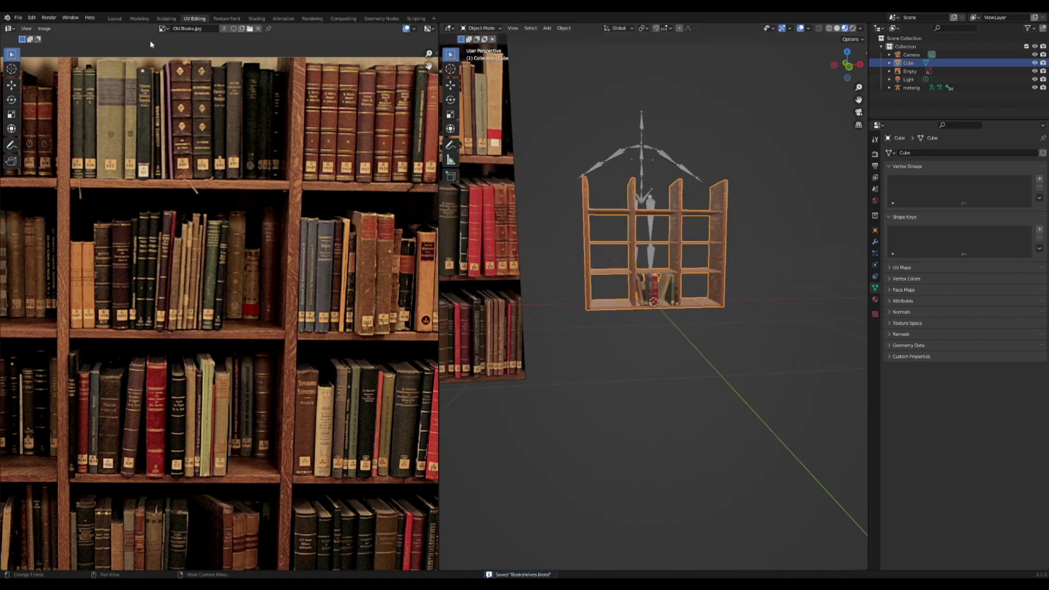
- In the Layout workspace, select all the complete books and duplicate them along X into the bottom left compartment
left_click(115, 18)
key("Tab")
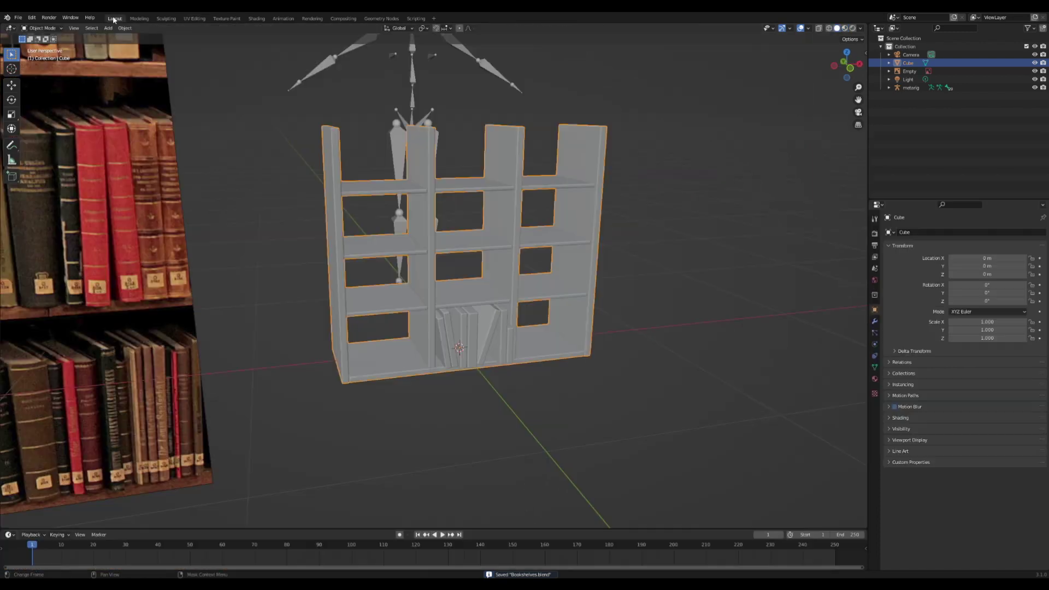
scroll(529, 348, "up", 6)
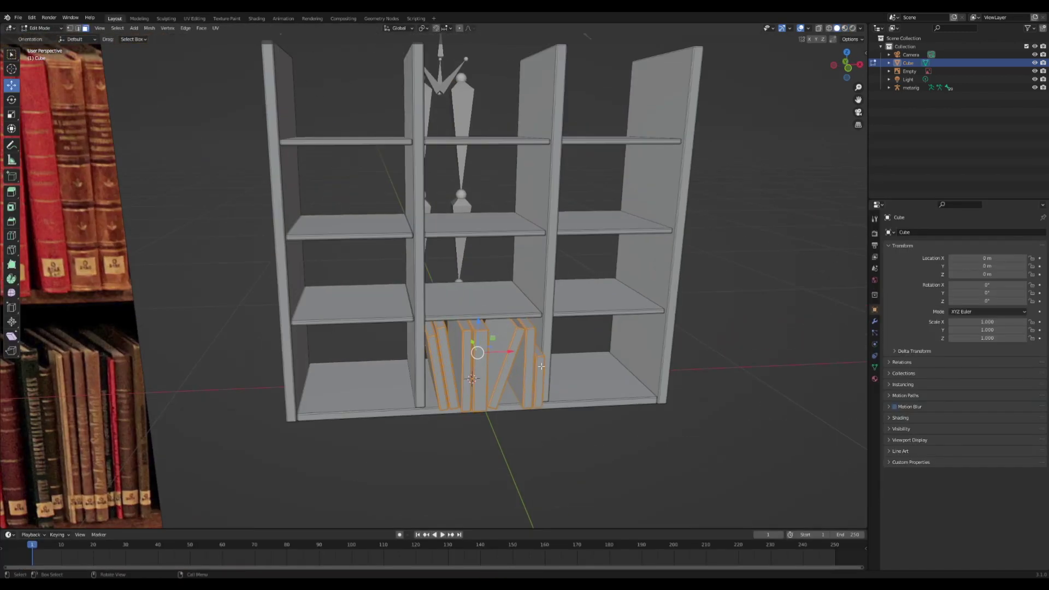
key("ctrl+l")
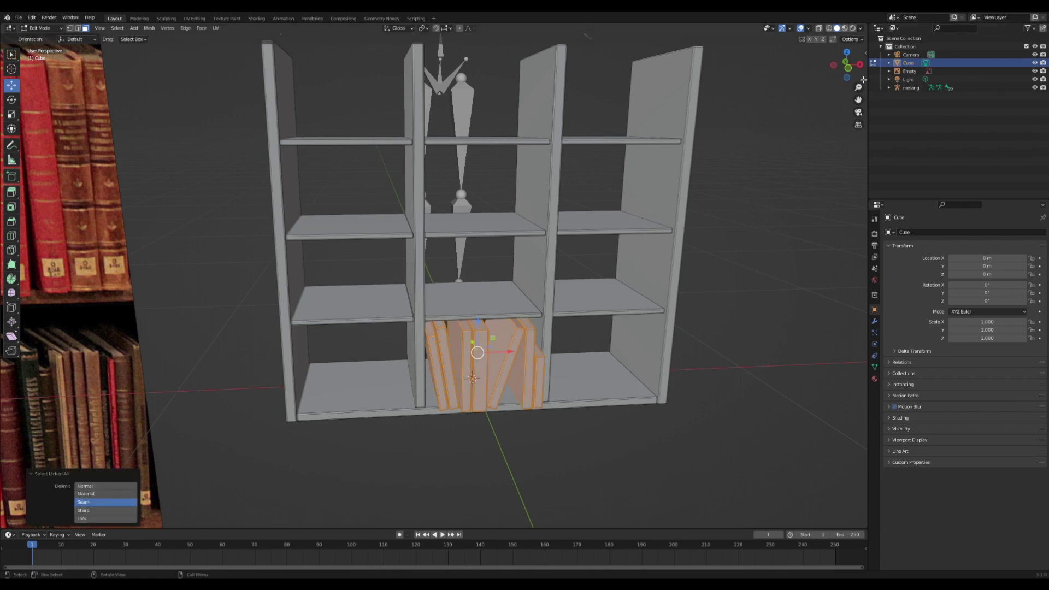
left_click(847, 68)
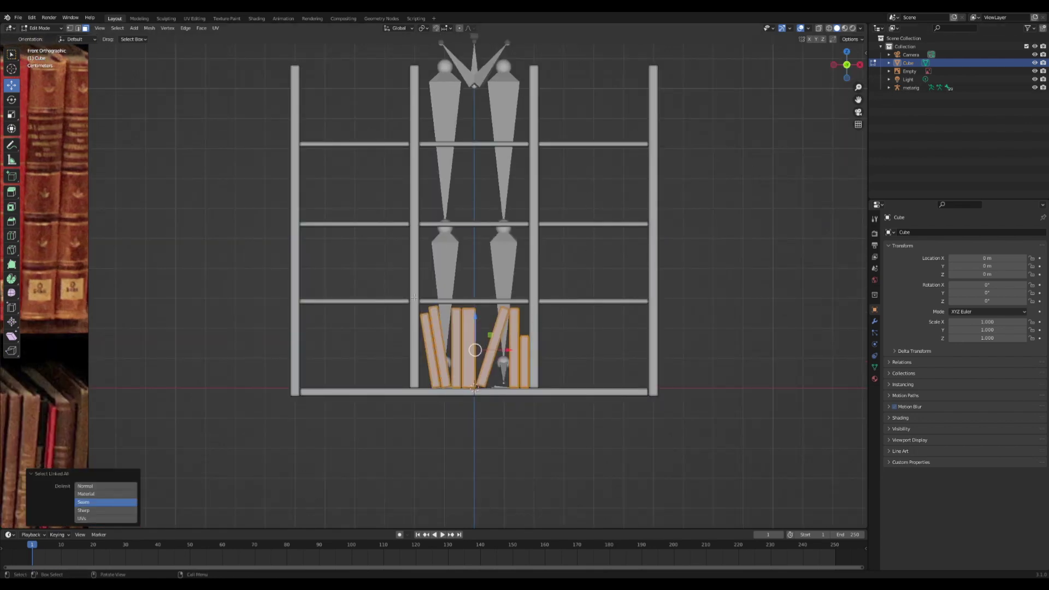
scroll(478, 296, "up", 5)
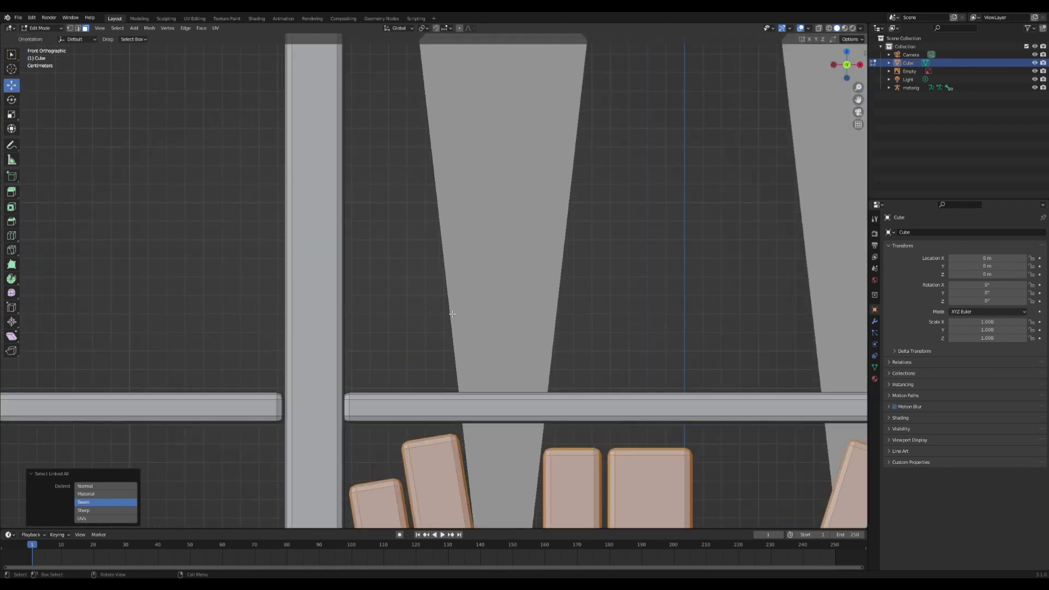
scroll(457, 317, "down", 3)
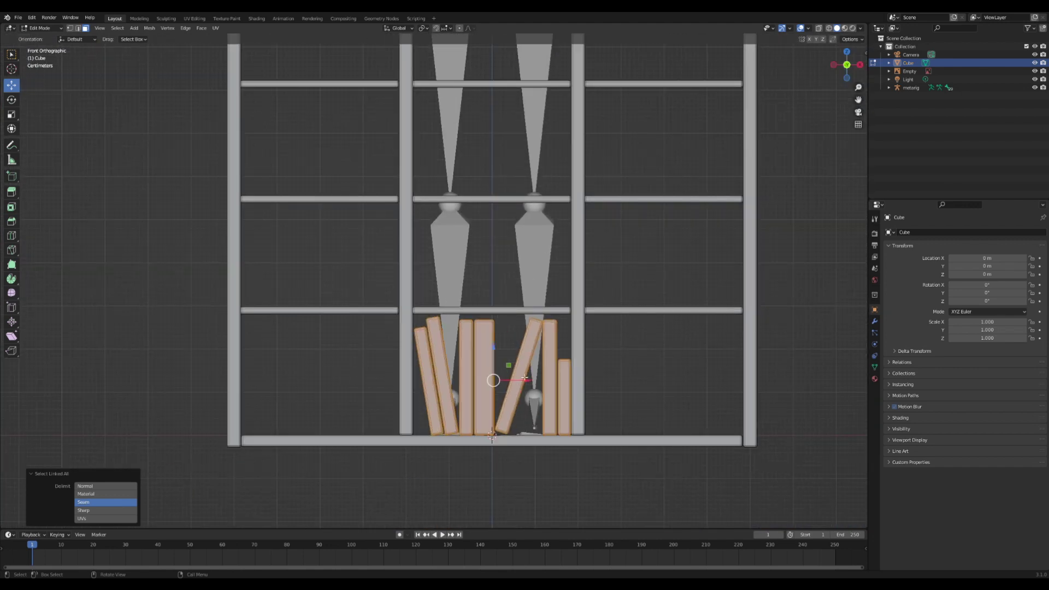
key("shift+d")
left_click_drag(526, 379, 354, 379)
- Set the pivot point to Individual Origins and flip each book in the bottom left compartment along X
left_click(426, 29)
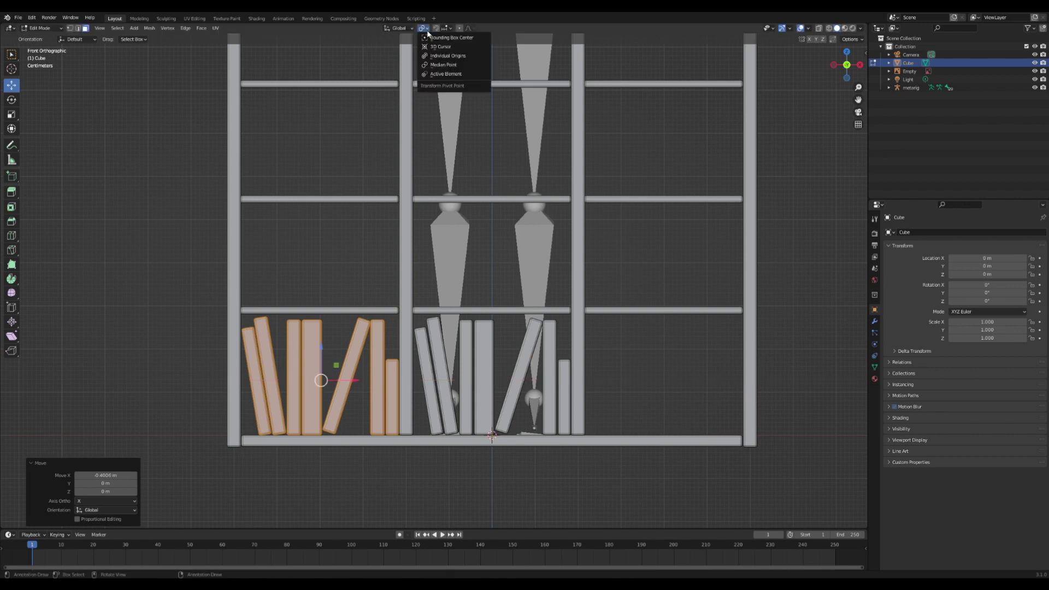
left_click(466, 57)
key("s")
key("x")
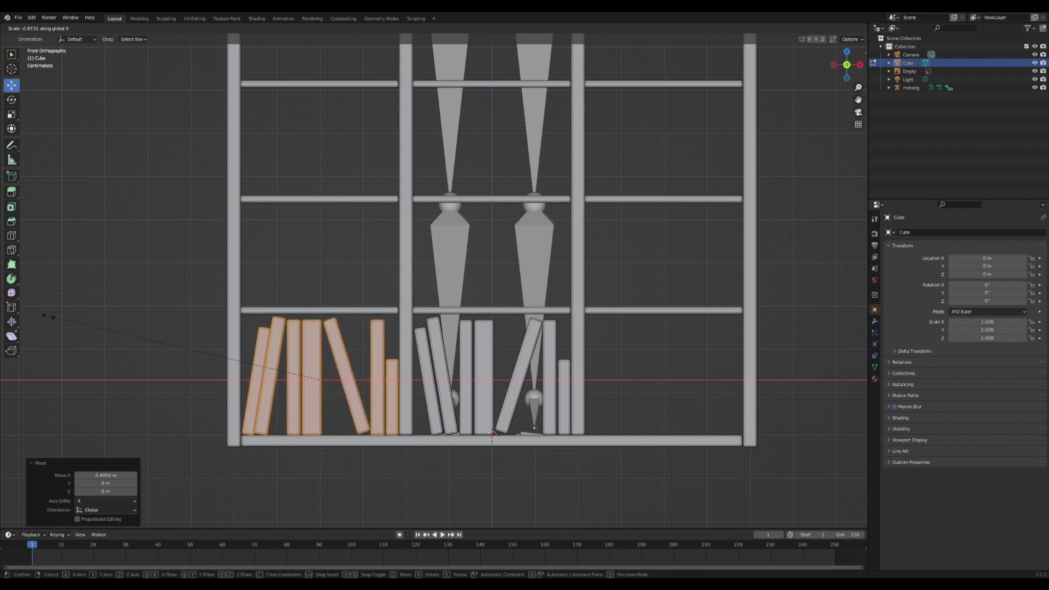
left_click(48, 316)
- Duplicate the books along X into the bottom right compartment and flip each copy with an X scale of -1
key("shift+d")
right_click(350, 376)
key("g")
key("x")
left_click(716, 363)
type("sx-1")
key("Return")
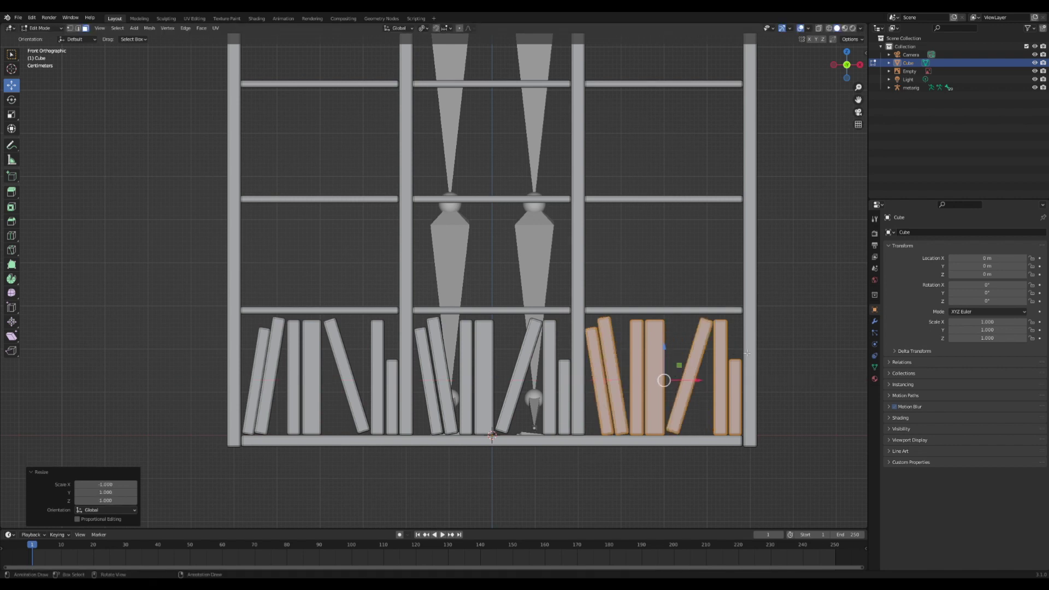
- Select all the complete books across the bottom row's three compartments and duplicate them along Z into the row above
left_click(689, 377)
left_click(736, 397)
key("l")
key("l")
key("l")
key("l")
key("l")
key("l")
key("l")
key("l")
key("l")
key("l")
key("l")
key("l")
key("l")
key("l")
key("l")
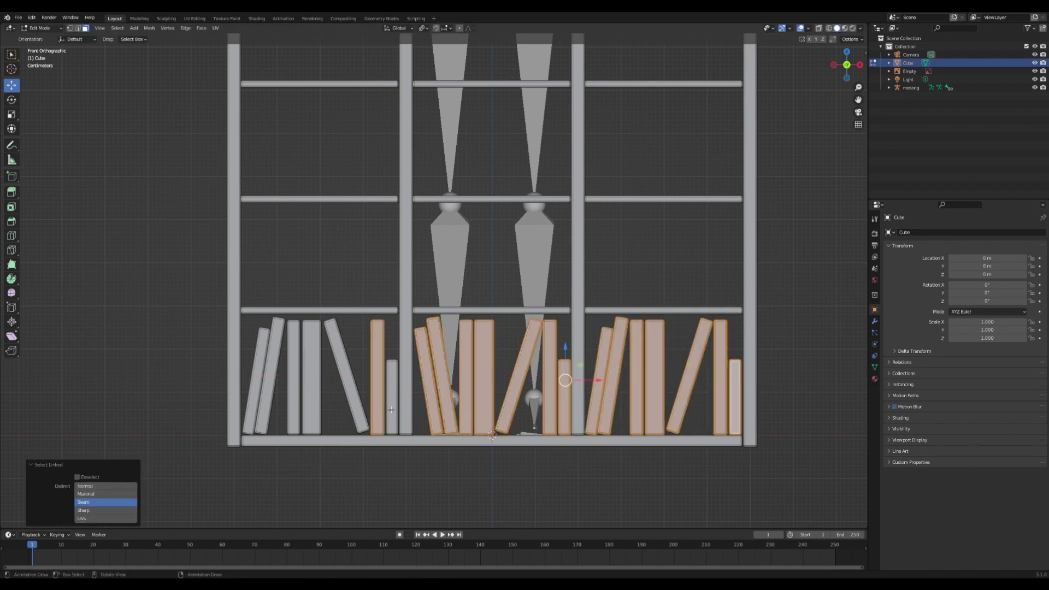
key("l")
key("l")
key("l")
key("l")
key("l")
key("l")
key("shift+d")
right_click(382, 371)
key("g")
key("z")
left_click(488, 234)
- Scale and reposition the second row's books along Z, and flip each one with an X scale of -1
key("s")
key("z")
left_click(489, 236)
key("g")
key("z")
left_click(490, 241)
type("sx-1")
key("Return")
- Duplicate the books along Z into the third row and mirror them with an X scale of -1 about the Median Point
scroll(523, 310, "down", 4)
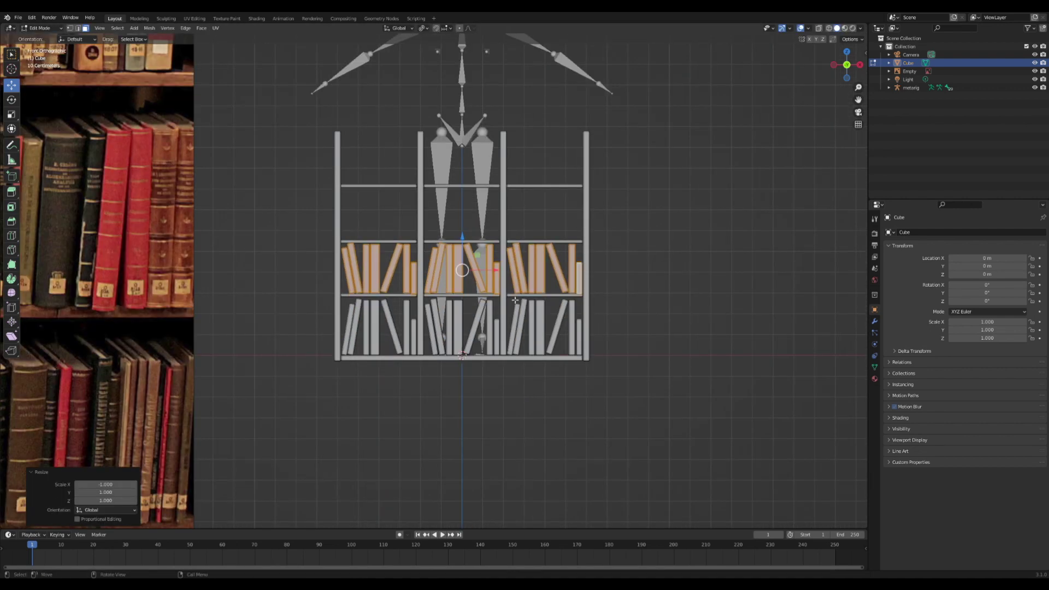
key("shift+d")
right_click(524, 310)
key("g")
key("z")
left_click(522, 257)
left_click(423, 28)
left_click(450, 64)
type("sx-1")
key("Return")
- Duplicate the books along Z into the top row and flip each one with an X scale of -1 about Individual Origins
key("shift+d")
right_click(464, 198)
key("g")
key("z")
left_click(464, 143)
left_click(424, 28)
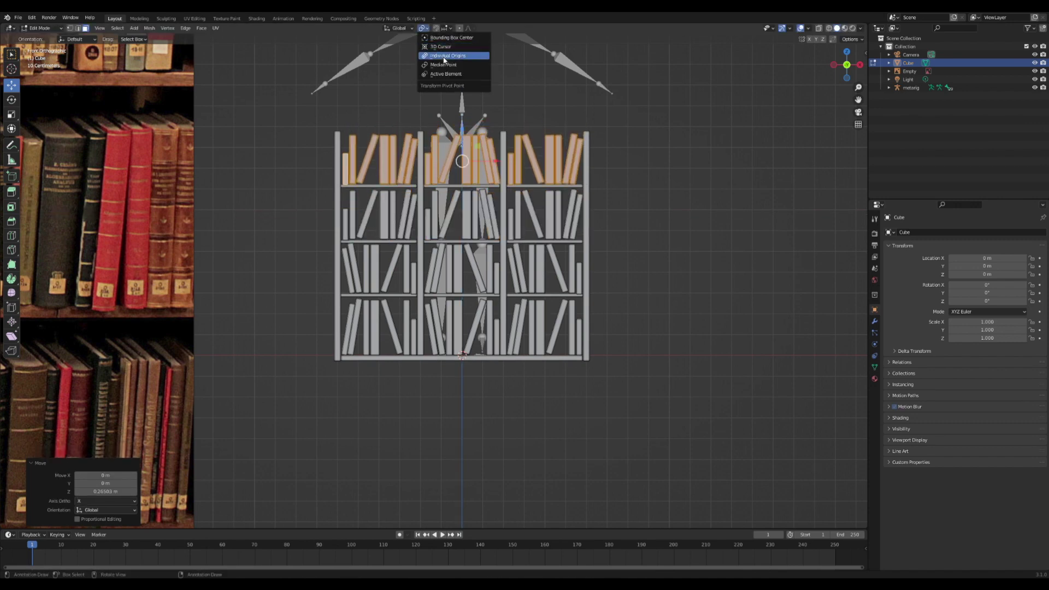
left_click(445, 65)
left_click(424, 28)
left_click(448, 56)
key("s")
key("x")
key("minus")
key("1")
key("Return")
- Deselect the books and save the bookshelf file
left_click(618, 231)
scroll(618, 231, "down", 2)
key("ctrl+s")
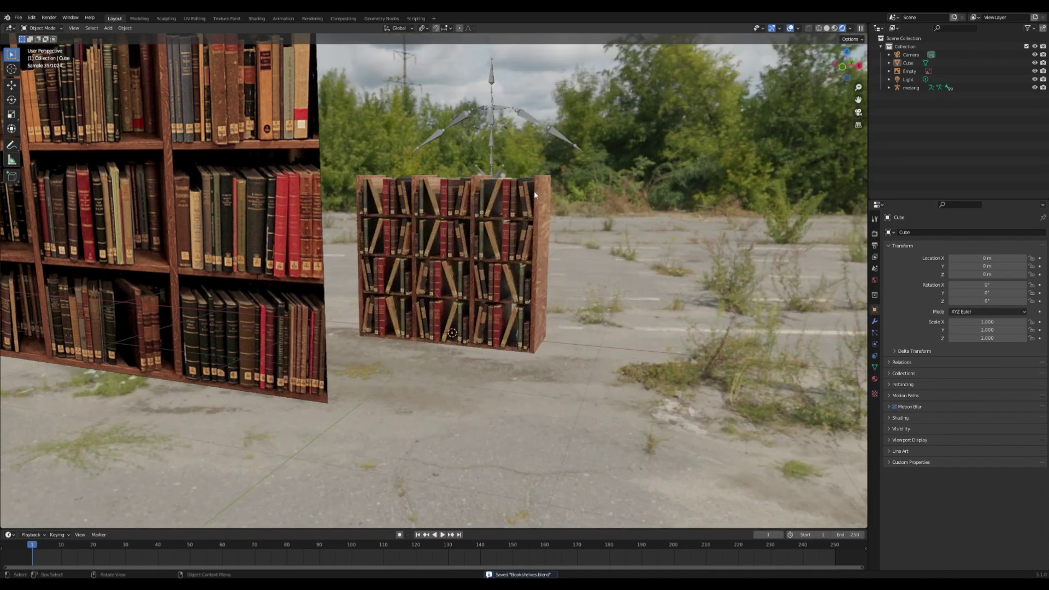
- In the Shading workspace, raise the Wood material's roughness to nearly 1 and lower its specular to about 0.09, saving the file
scroll(513, 211, "up", 5)
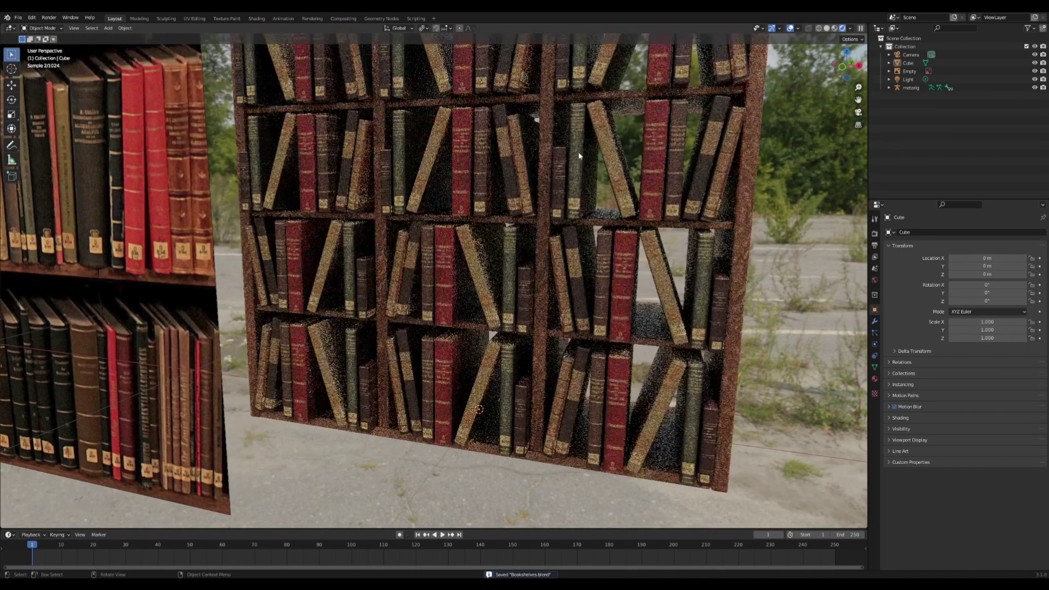
scroll(496, 230, "down", 2)
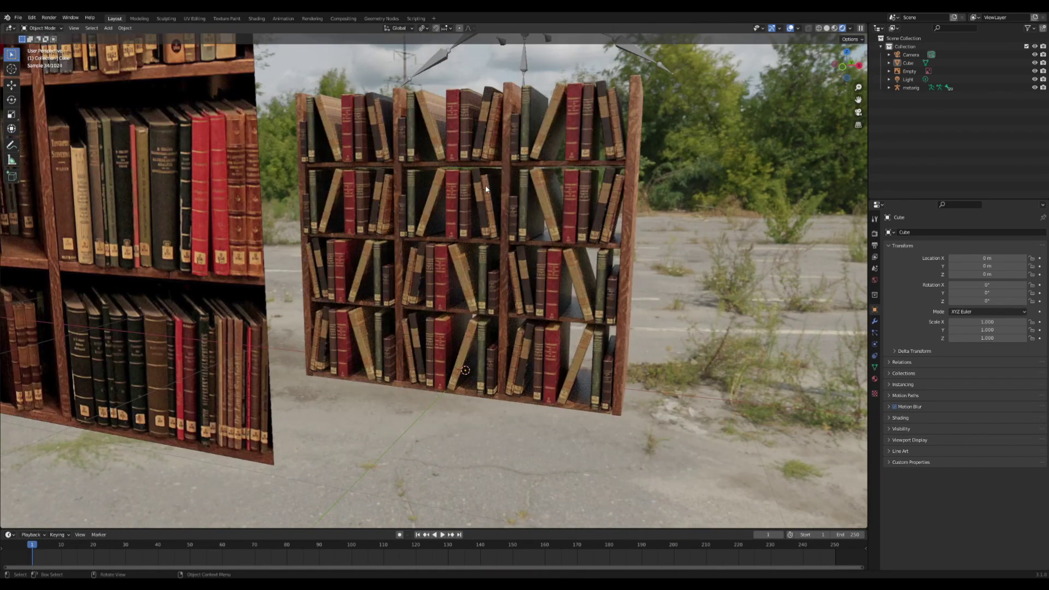
scroll(485, 185, "down", 2)
scroll(553, 188, "up", 1)
middle_click_drag(553, 187, 528, 224)
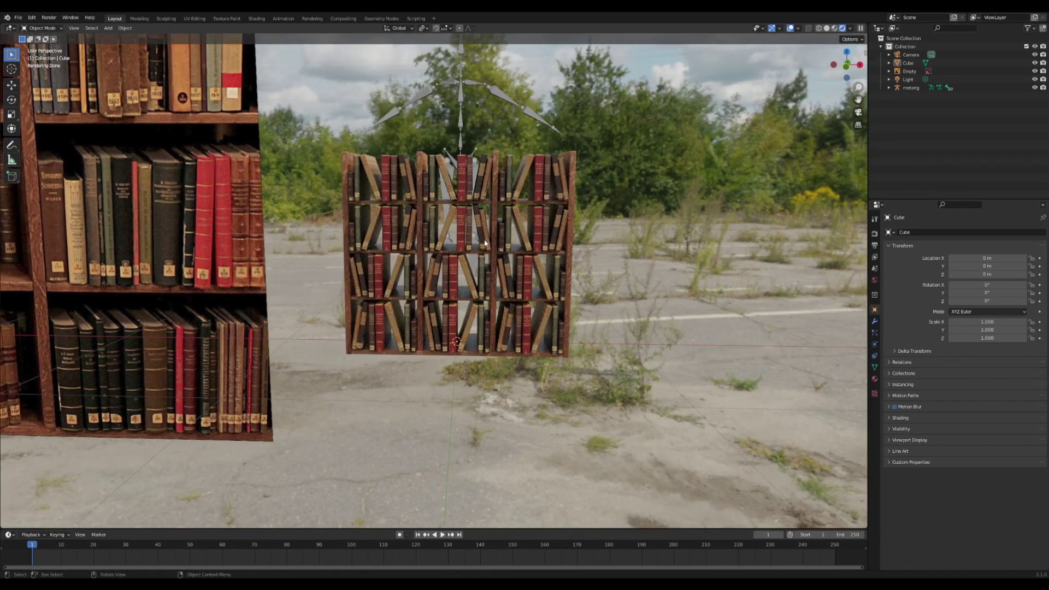
left_click(256, 19)
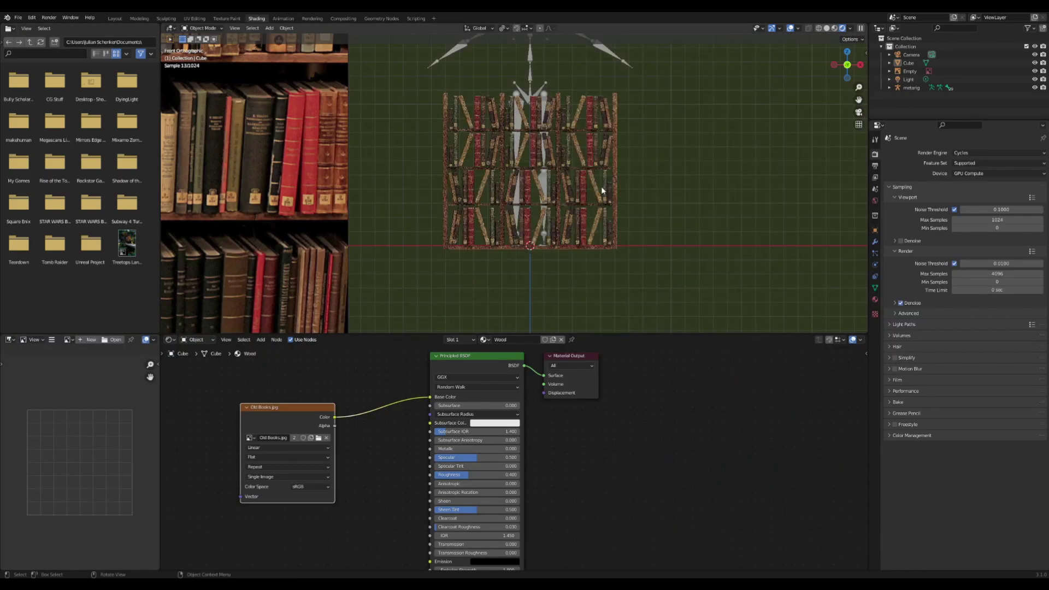
scroll(475, 319, "up", 2)
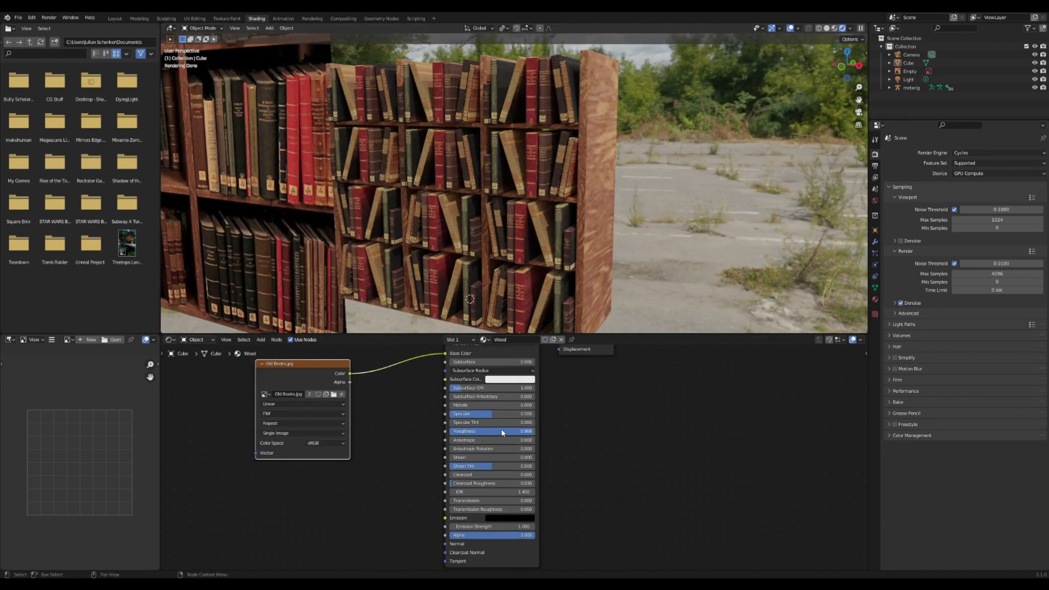
scroll(525, 221, "up", 2)
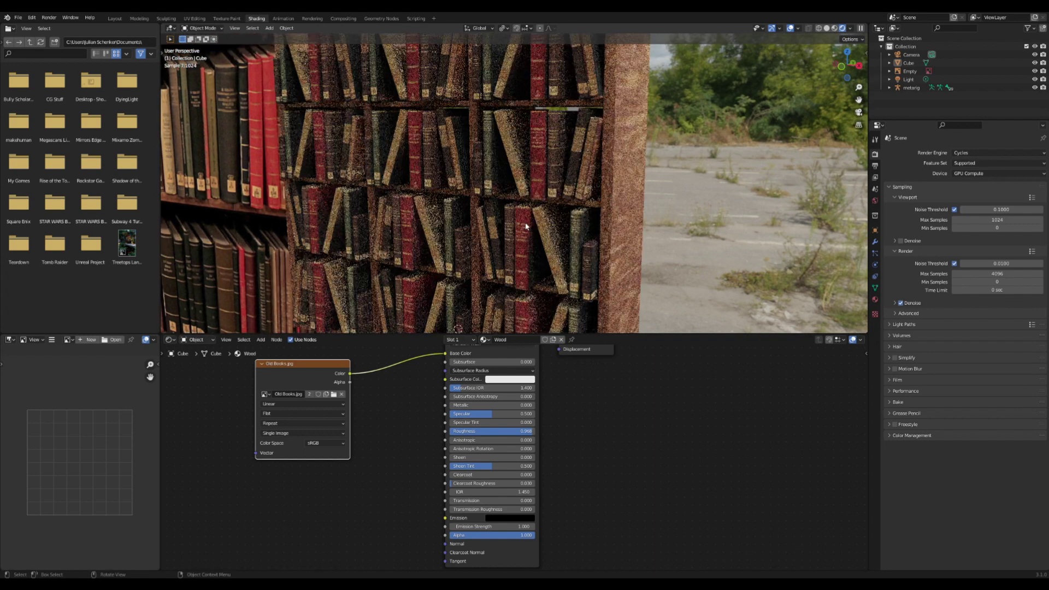
left_click_drag(484, 415, 446, 414)
scroll(621, 217, "down", 5)
key("ctrl+s")
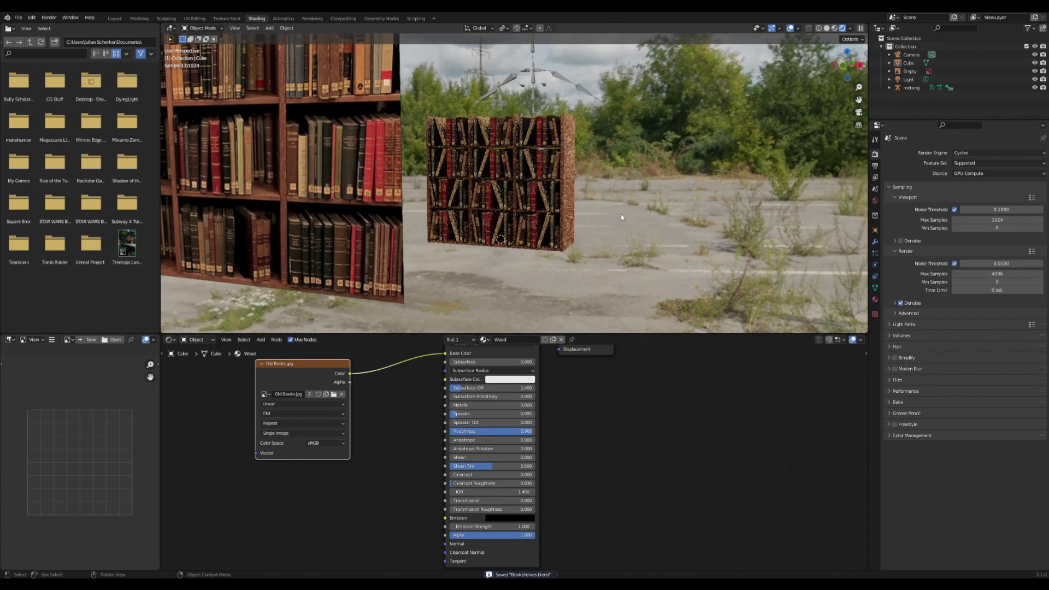
- Check the filled bookshelf in the Layout workspace and open the house scene file with the fireplace room
scroll(553, 166, "up", 2)
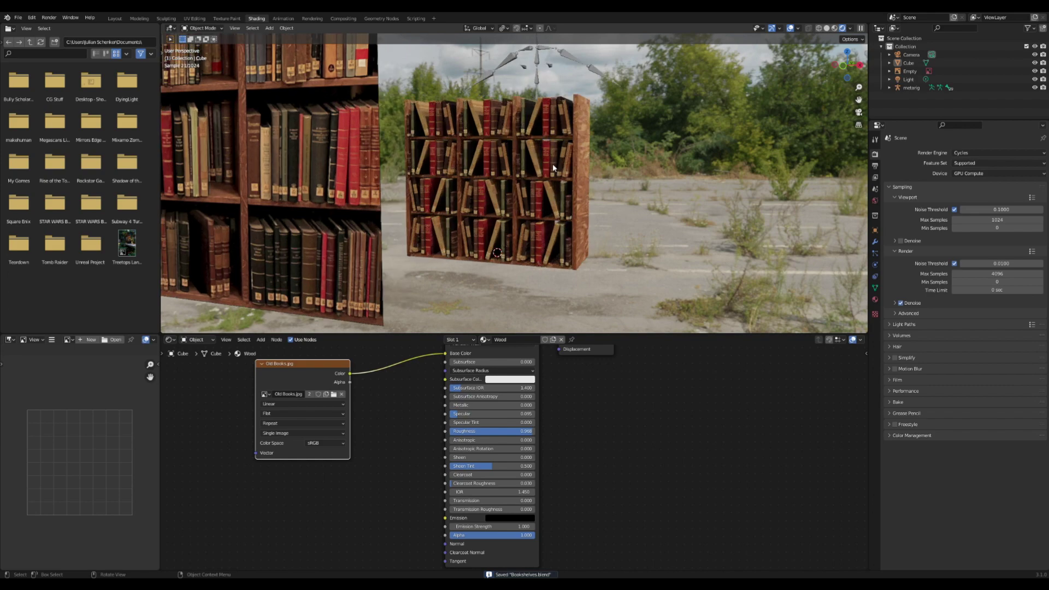
left_click(114, 18)
scroll(494, 197, "up", 4)
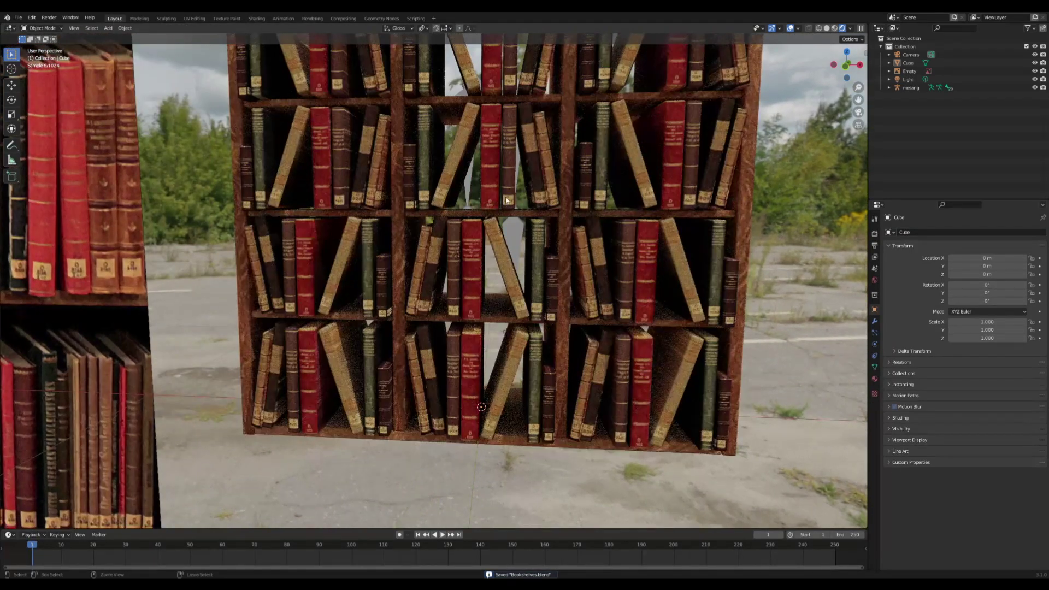
scroll(505, 200, "down", 1)
middle_click_drag(498, 159, 491, 159)
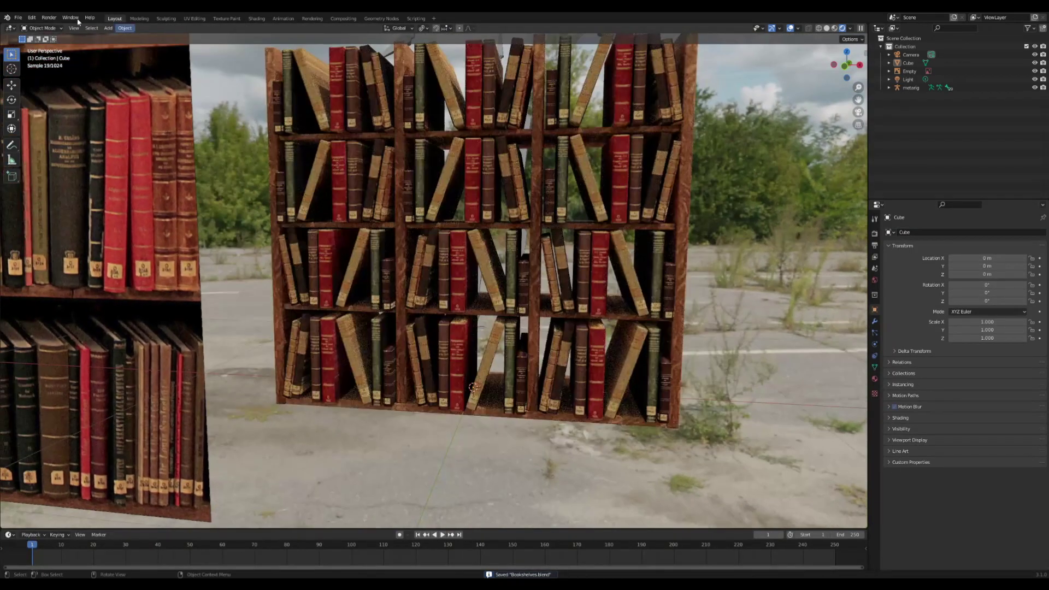
left_click(18, 17)
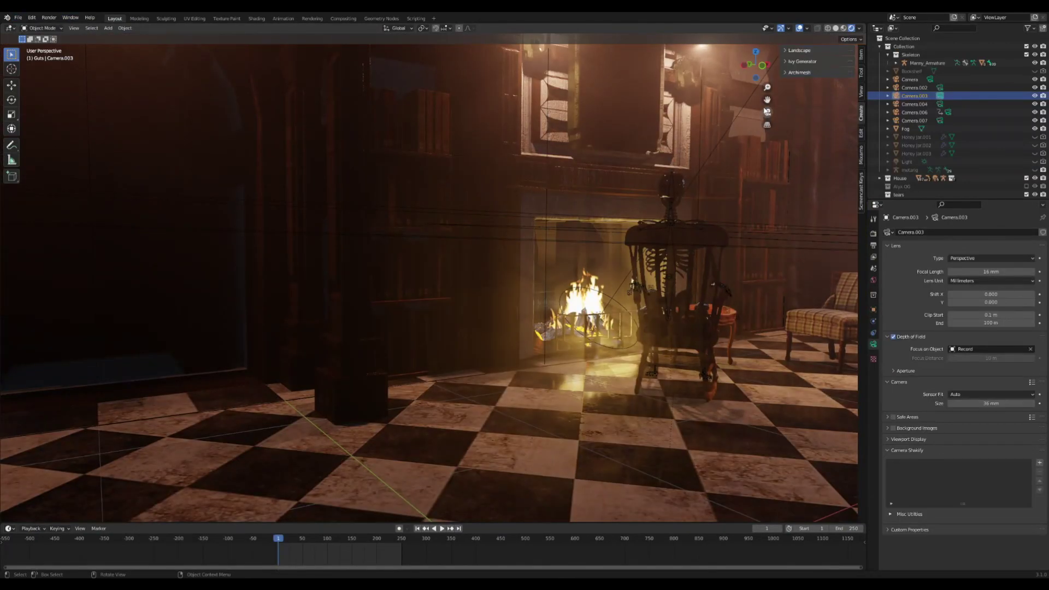